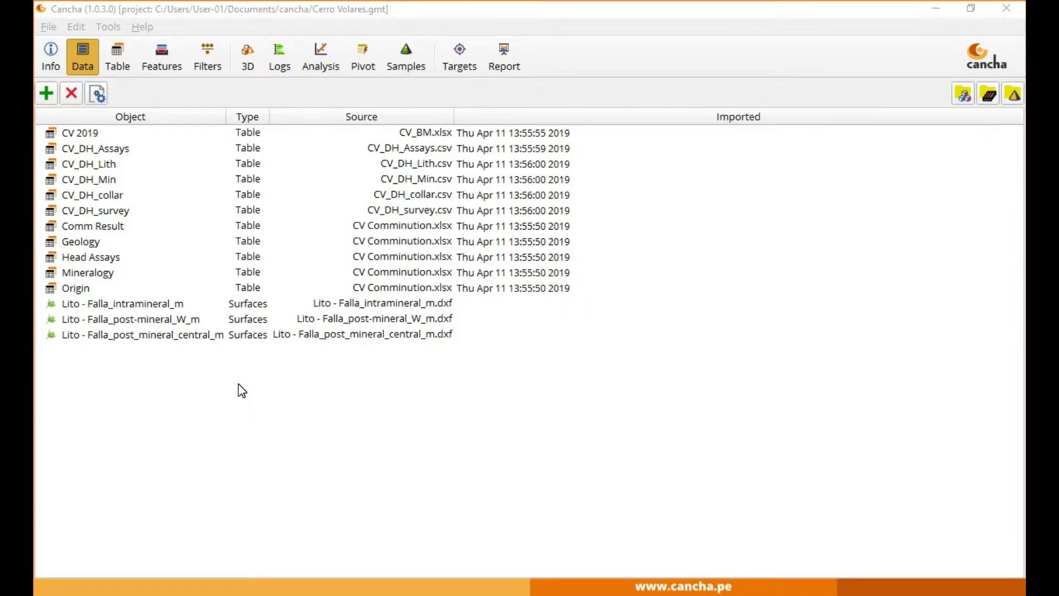
# - Switch to the 3D view and expand the CV_DH_survey drill hole table
pyautogui.click(249, 64)
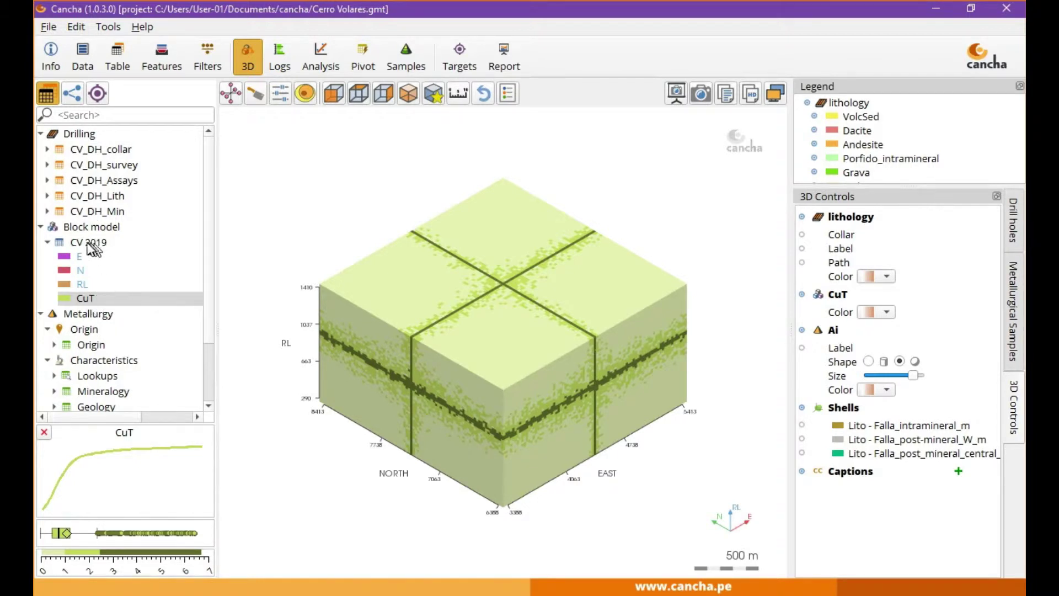
pyautogui.scroll(-2, 123, 329)
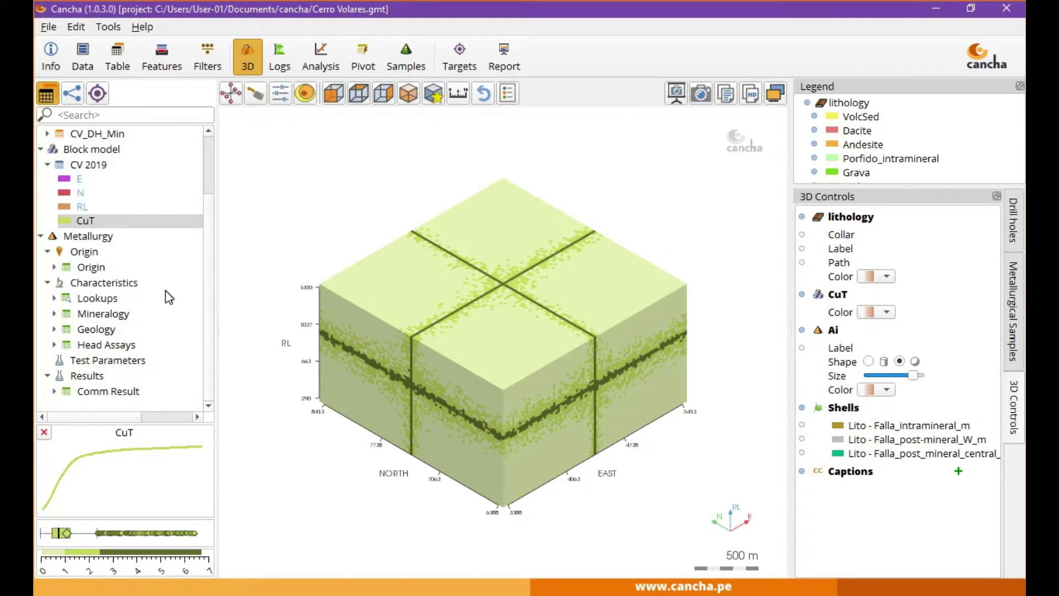
pyautogui.scroll(2, 158, 270)
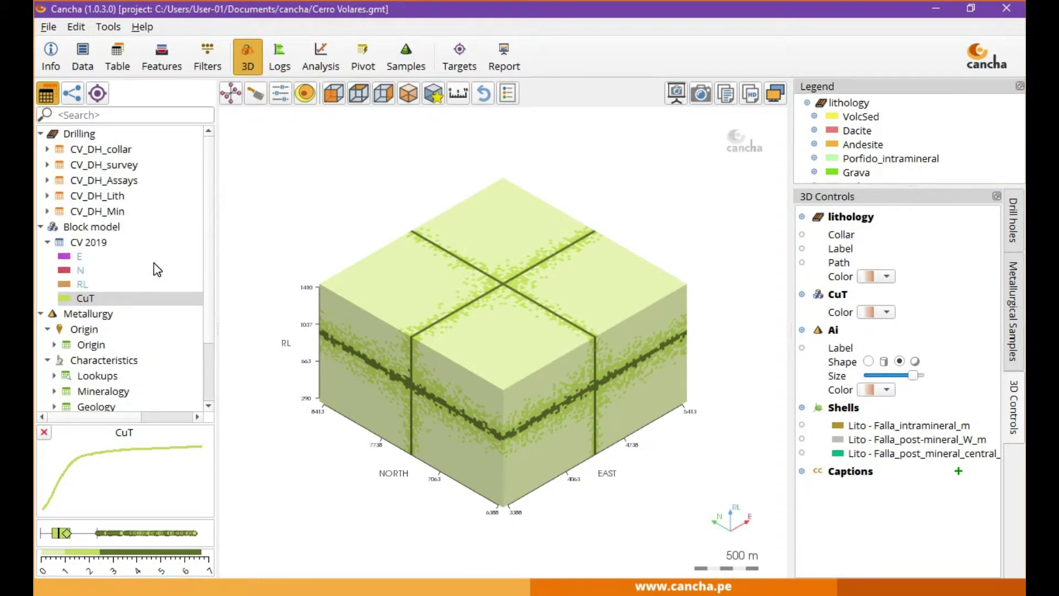
pyautogui.click(124, 167)
# - Colour the drill holes by CuT from CV_DH_Assays and expand the CV 2019 block model
pyautogui.click(123, 236)
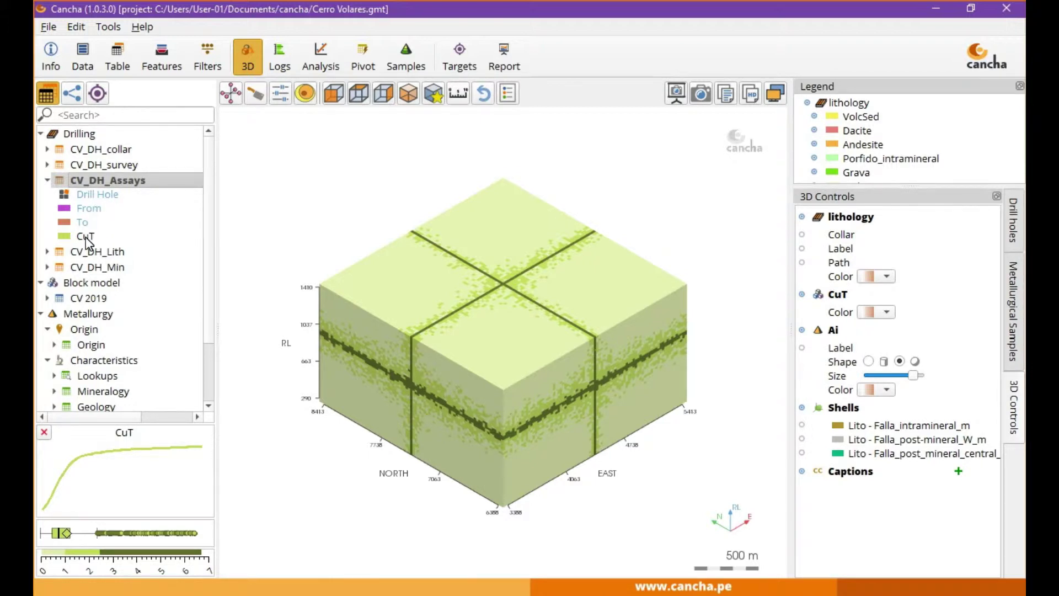
pyautogui.click(95, 252)
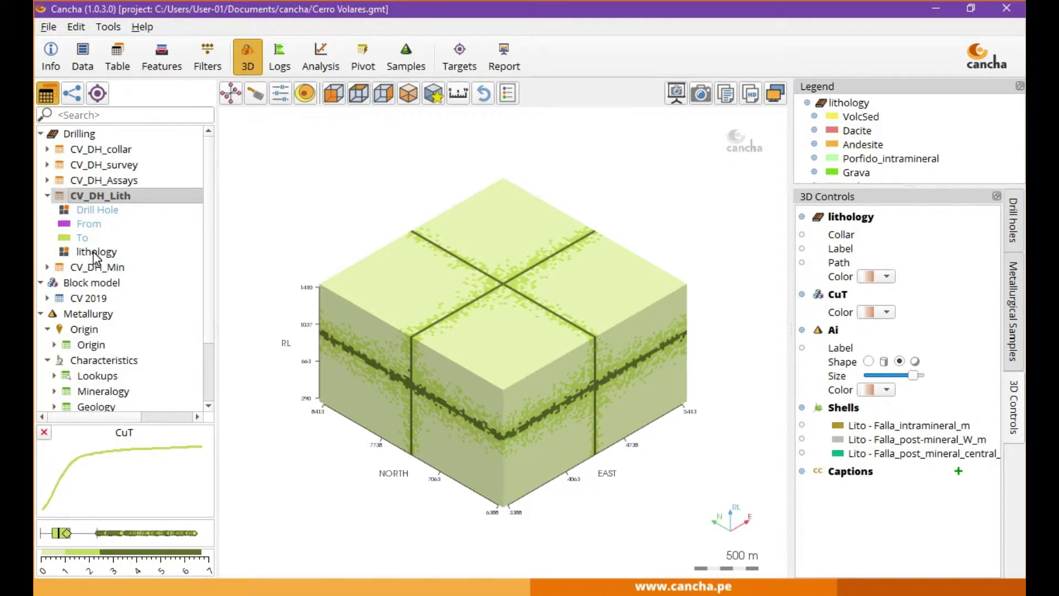
pyautogui.click(97, 181)
pyautogui.click(86, 238)
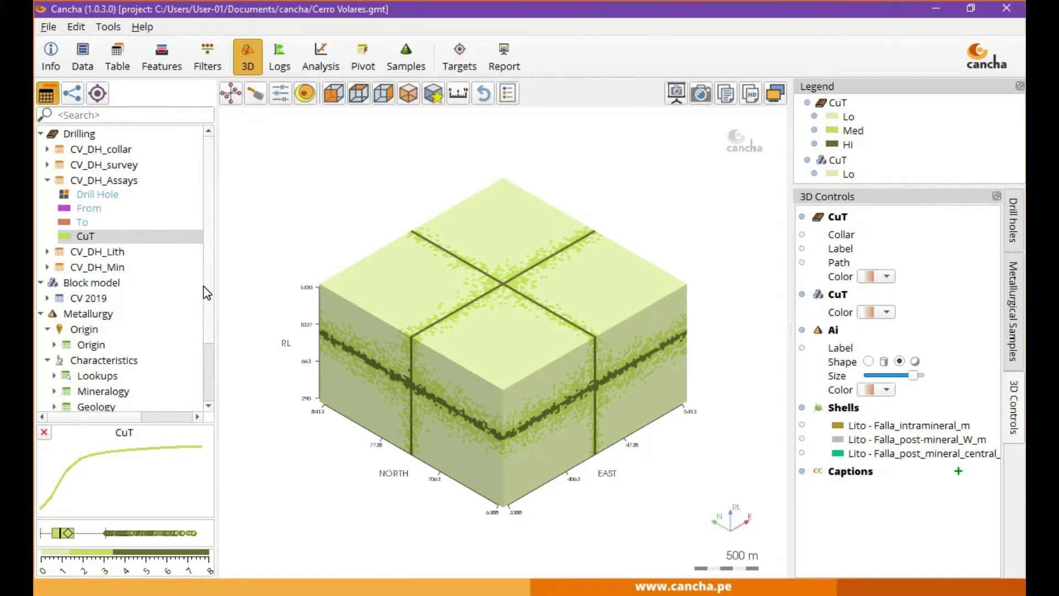
pyautogui.click(91, 297)
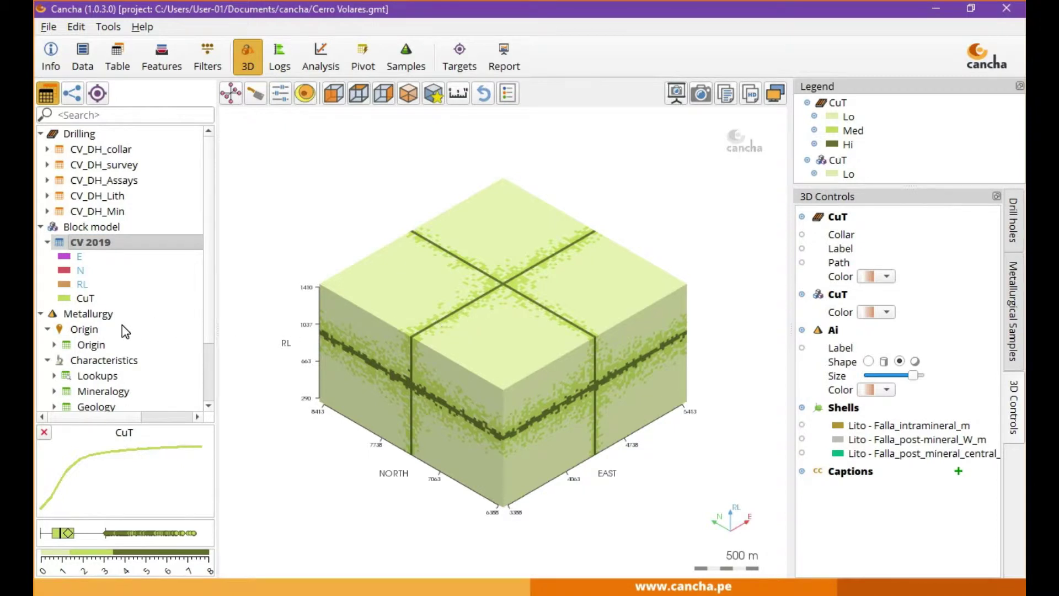
# - Select the CuT field of the CV 2019 block model
pyautogui.rightClick(70, 287)
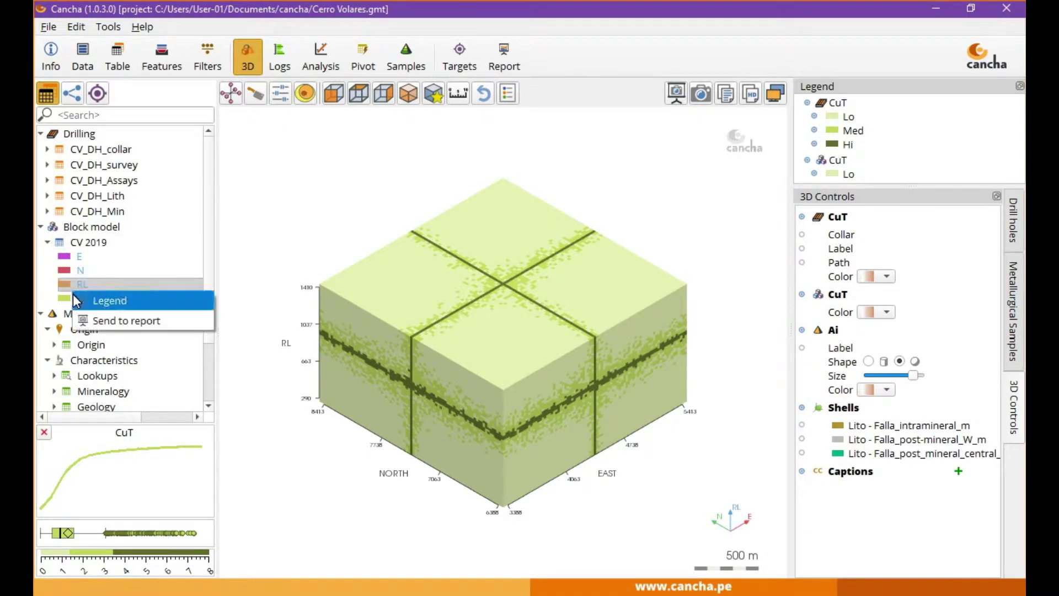
pyautogui.click(65, 299)
pyautogui.rightClick(130, 298)
pyautogui.click(171, 307)
# - Apply brown shades to block-model CuT ranges 0–1, 1–3, 3–7, then return to 3D
pyautogui.click(533, 222)
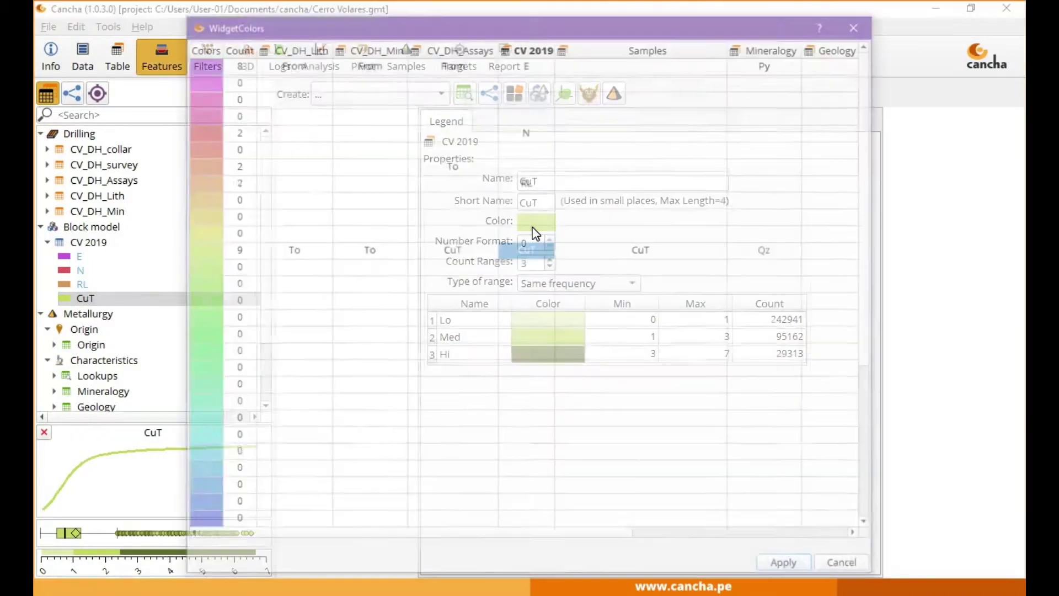
pyautogui.click(204, 181)
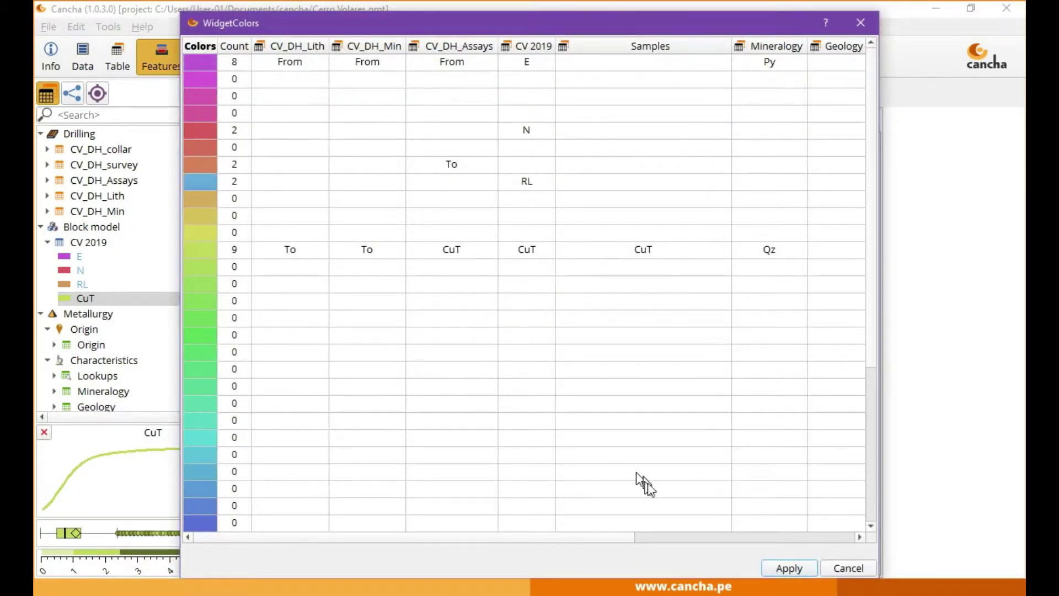
pyautogui.click(773, 568)
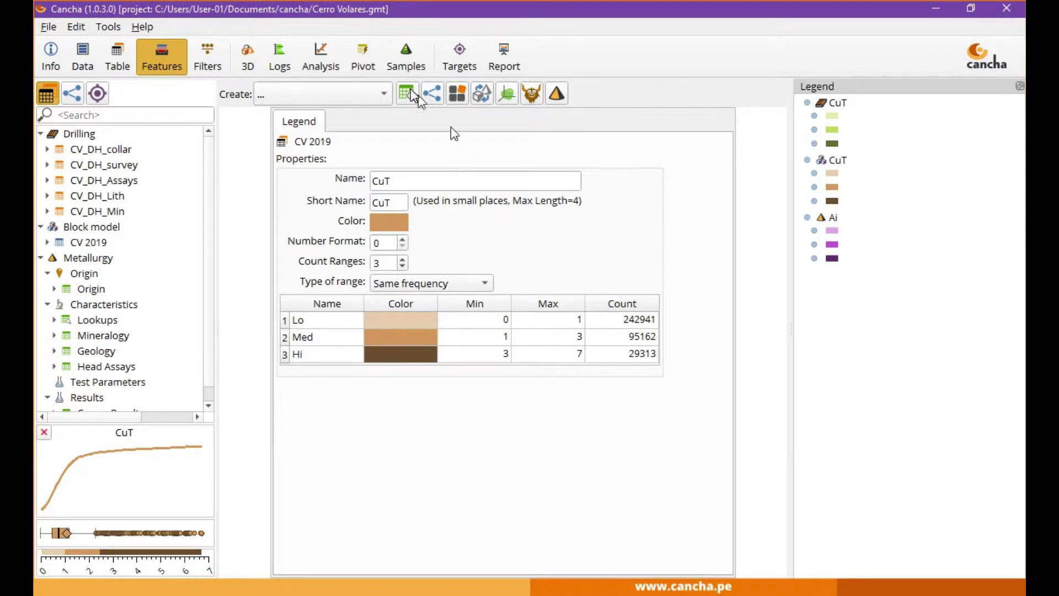
pyautogui.click(252, 62)
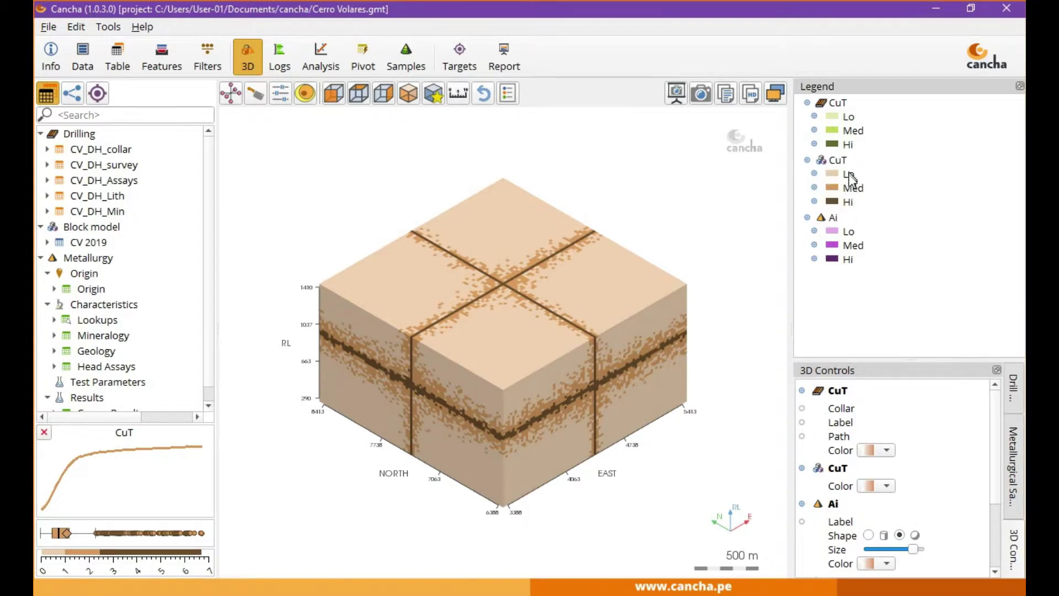
# - Drag the Legend/3D Controls splitter upward until Shells and Captions are visible
pyautogui.moveTo(907, 360); pyautogui.dragTo(904, 281)
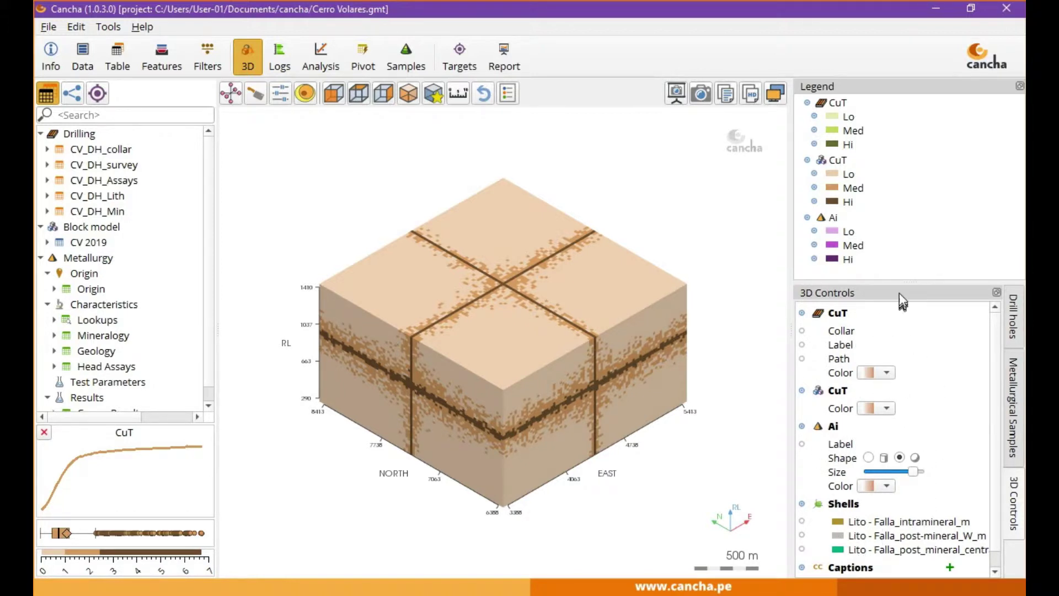
pyautogui.moveTo(906, 282); pyautogui.dragTo(911, 247)
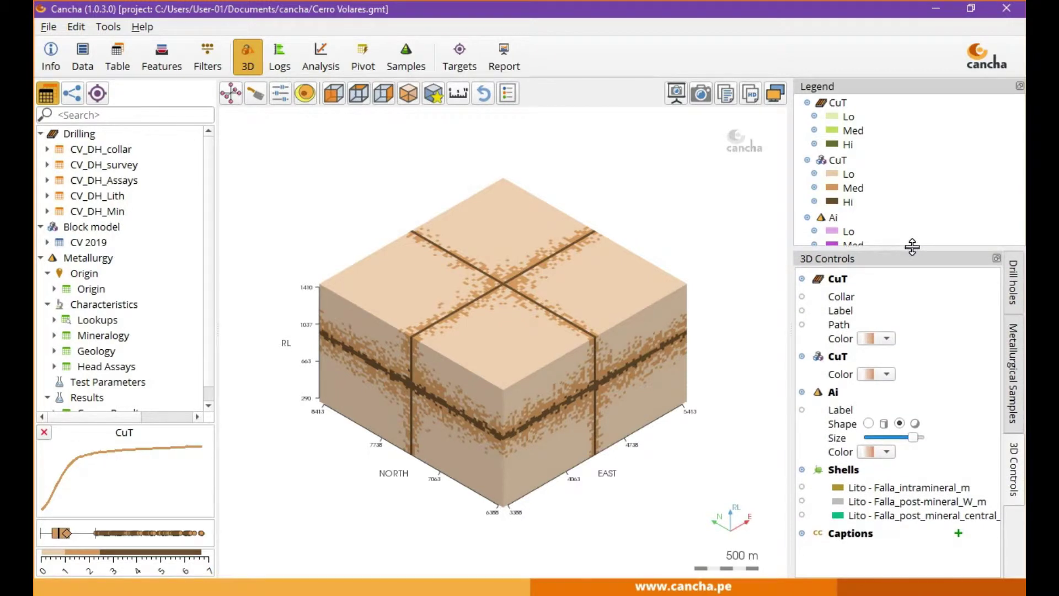
# - Place the colour legend at the lower left of the 3D view and hide block-model CuT Lo blocks
pyautogui.click(508, 97)
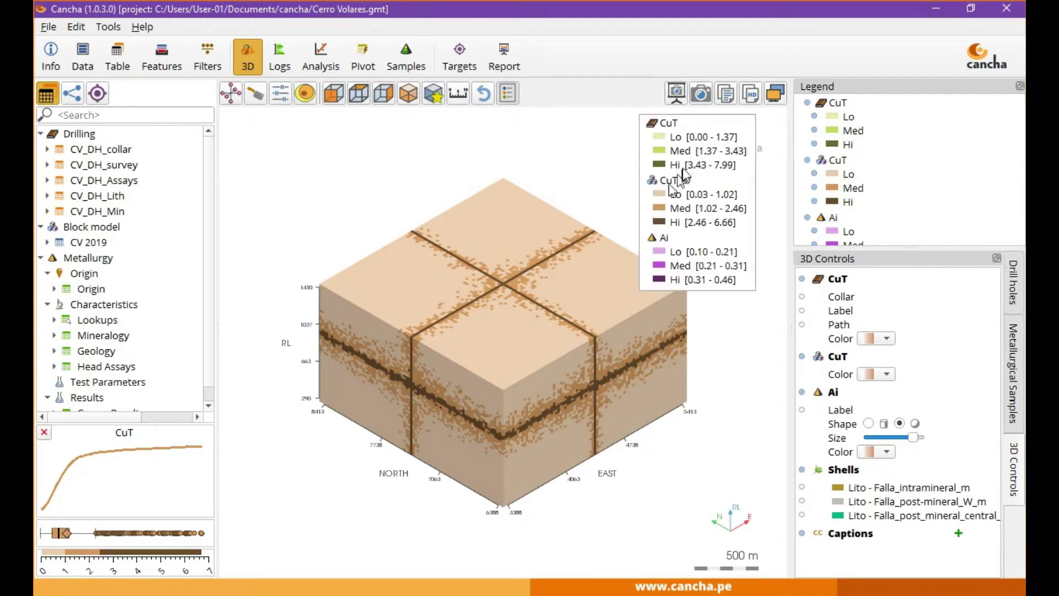
pyautogui.moveTo(679, 172); pyautogui.dragTo(291, 452)
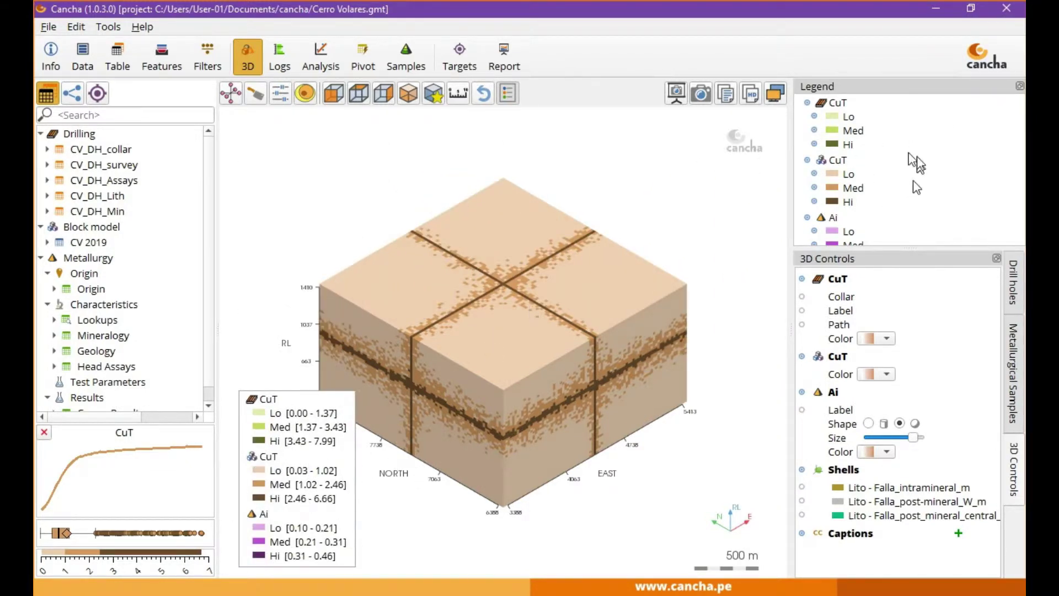
pyautogui.click(814, 174)
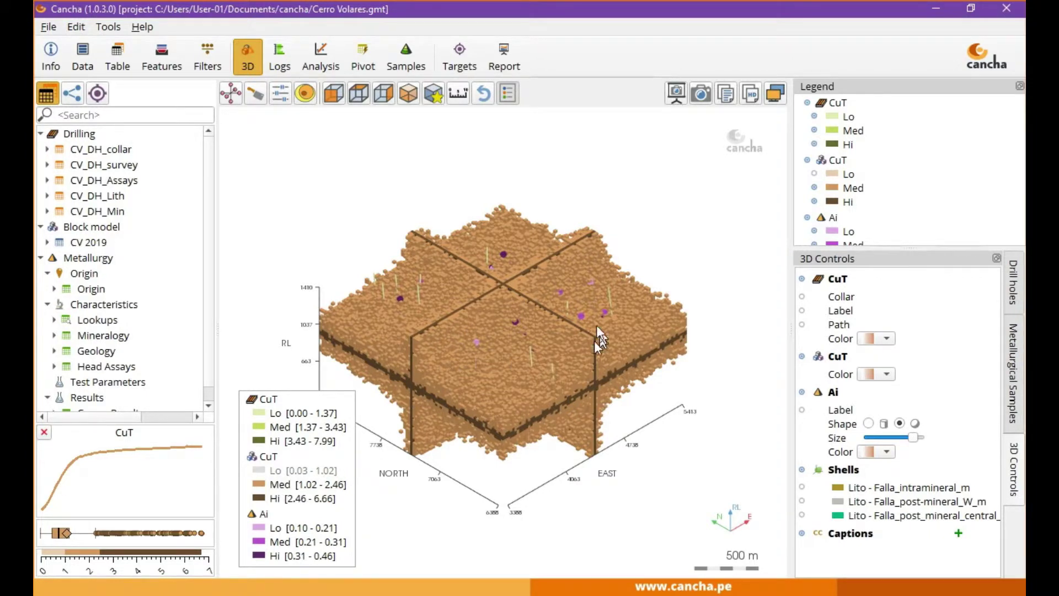
# - Orbit to an oblique top-down view, reposition the legend, then remove it from the scene
pyautogui.moveTo(508, 399); pyautogui.dragTo(652, 444)
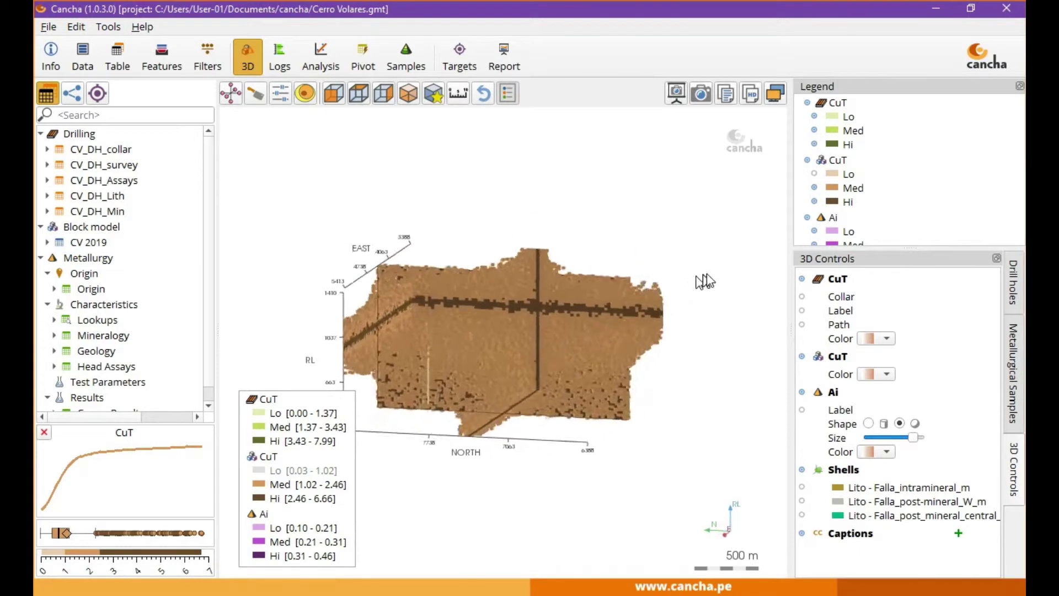
pyautogui.moveTo(713, 282); pyautogui.dragTo(515, 420)
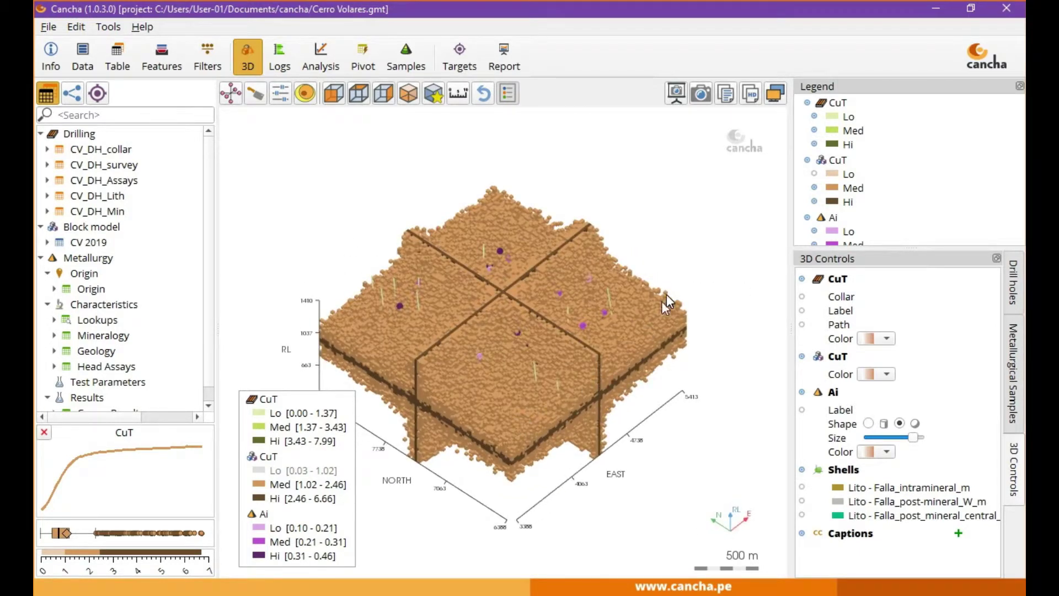
pyautogui.scroll(-2, 833, 228)
pyautogui.scroll(2, 836, 220)
pyautogui.moveTo(279, 485); pyautogui.dragTo(275, 212)
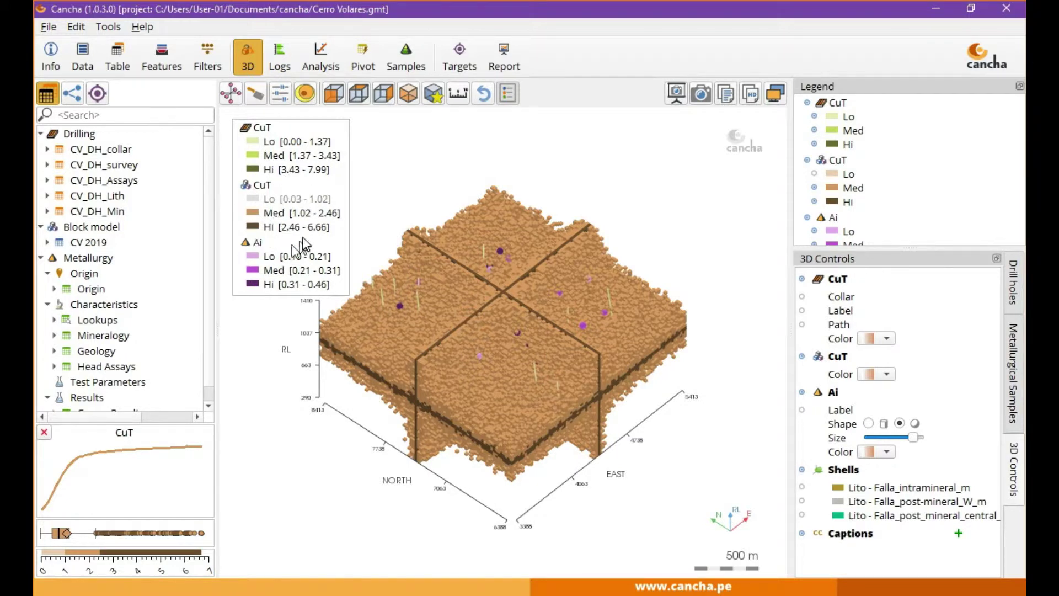
pyautogui.click(507, 93)
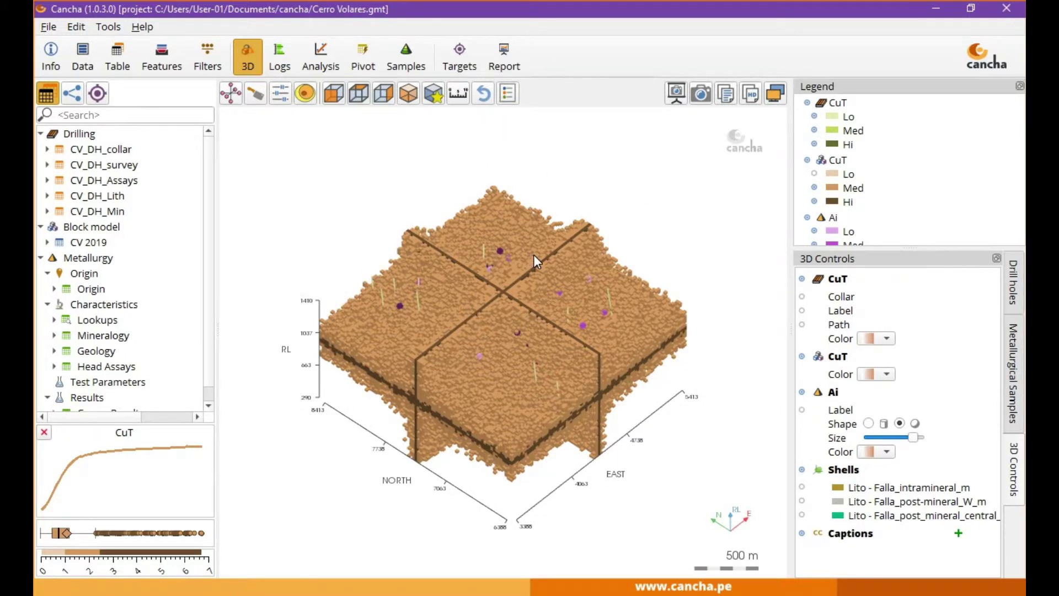
# - Try showing then hiding the legend value limits, and hide the class names
pyautogui.rightClick(914, 176)
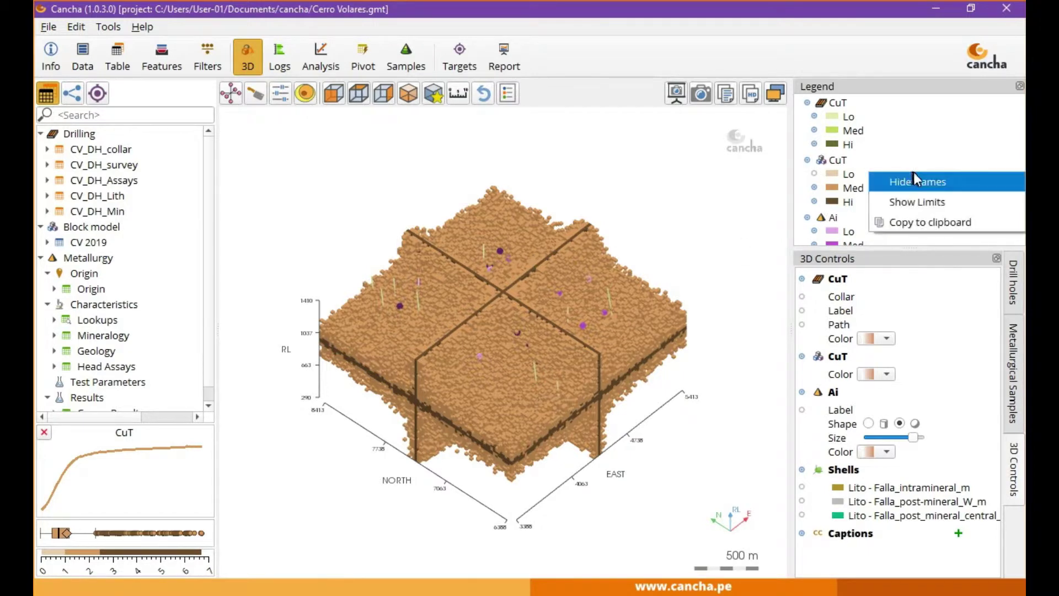
pyautogui.click(939, 205)
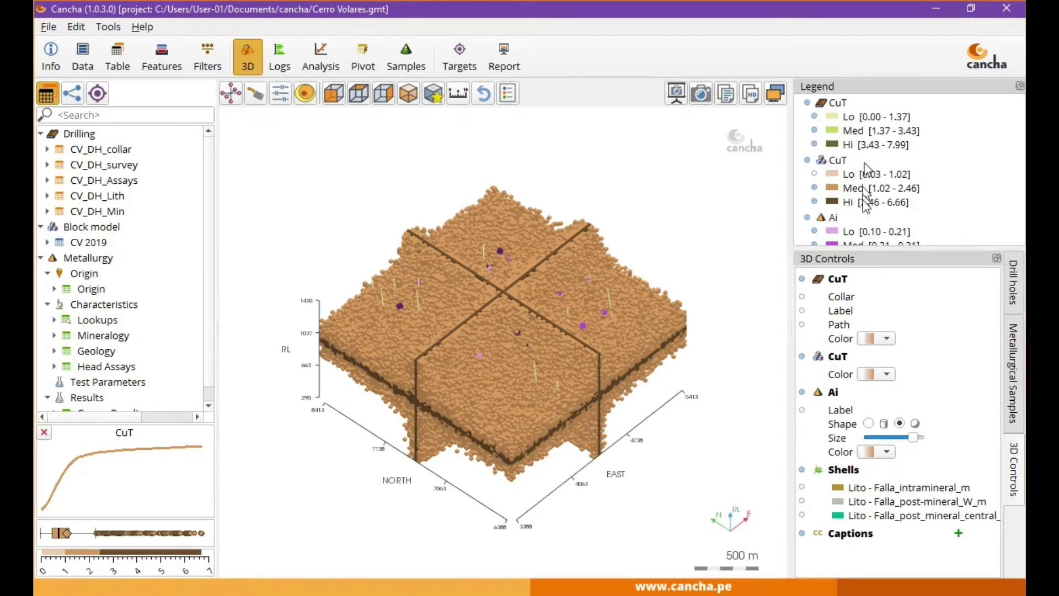
pyautogui.rightClick(965, 174)
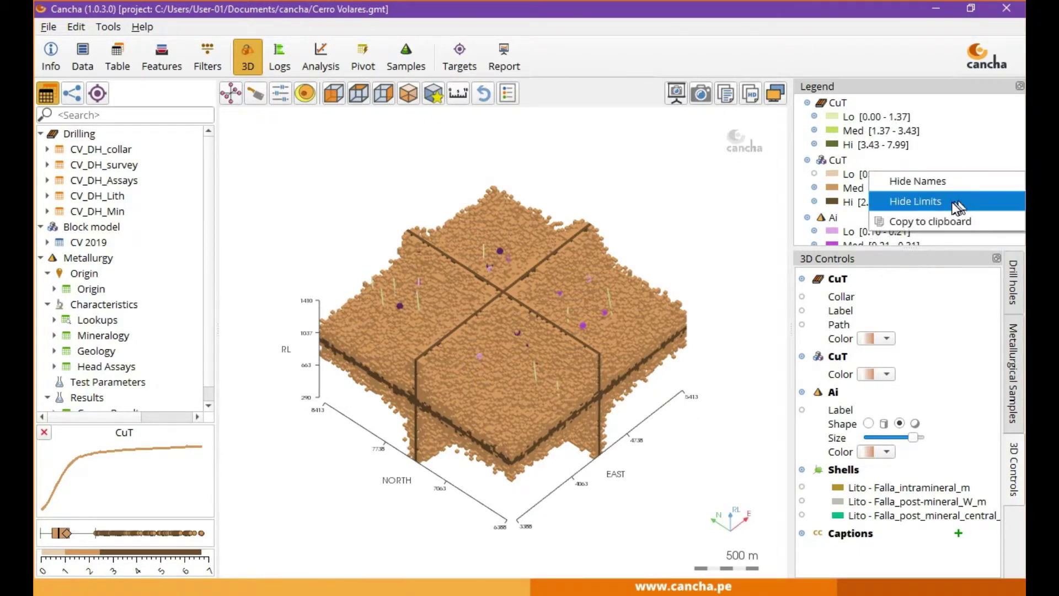
pyautogui.click(956, 208)
pyautogui.rightClick(941, 167)
pyautogui.click(940, 181)
# - Restore both the legend value limits and the Lo/Med/Hi class names
pyautogui.rightClick(941, 168)
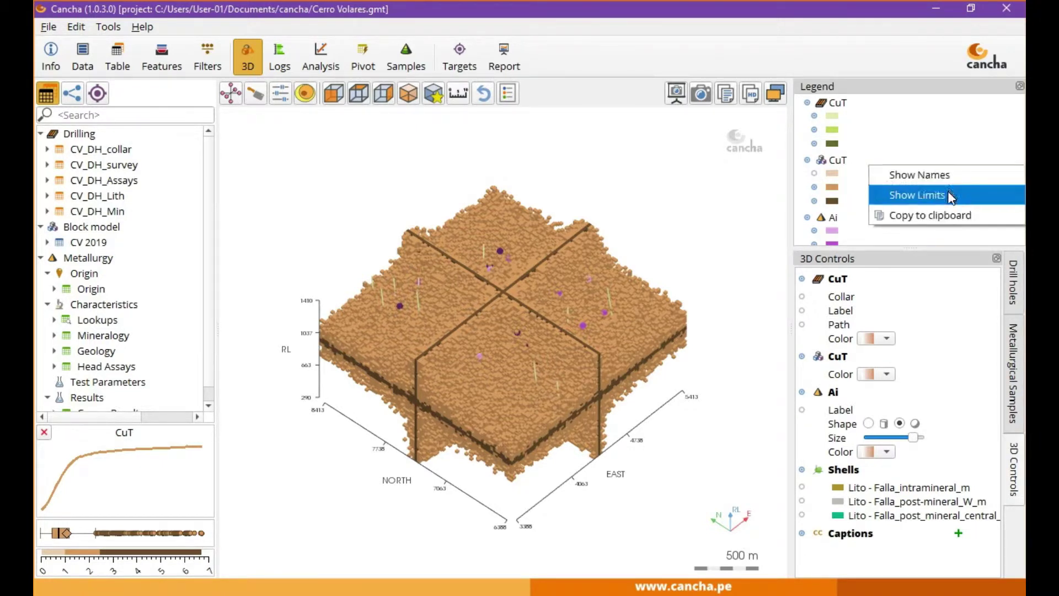
pyautogui.click(945, 194)
pyautogui.rightClick(945, 150)
pyautogui.click(949, 153)
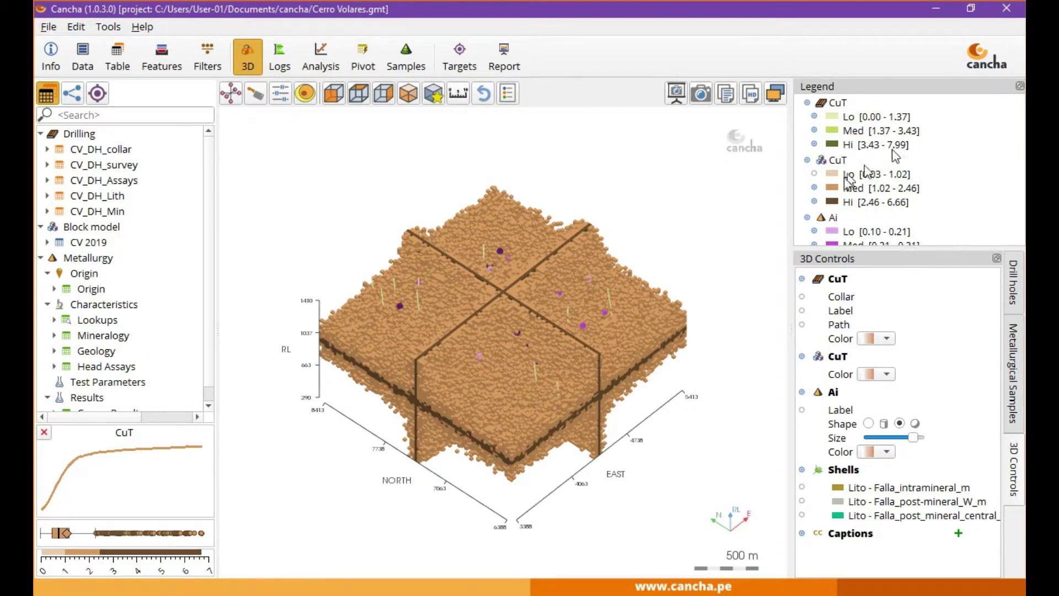
pyautogui.moveTo(898, 90); pyautogui.dragTo(422, 148)
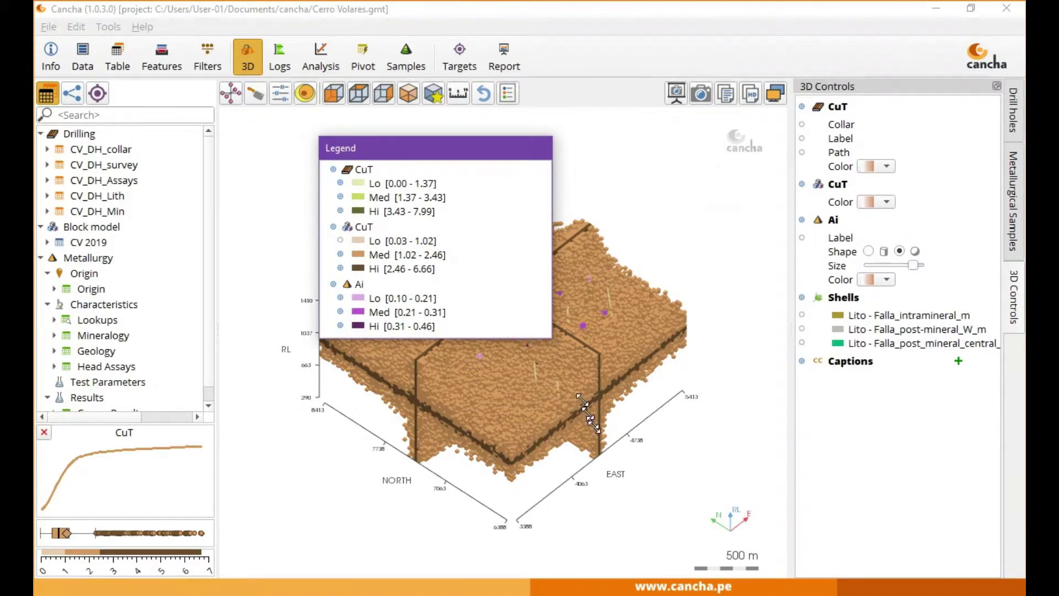
pyautogui.moveTo(448, 152); pyautogui.dragTo(936, 513)
pyautogui.moveTo(924, 415); pyautogui.dragTo(809, 268)
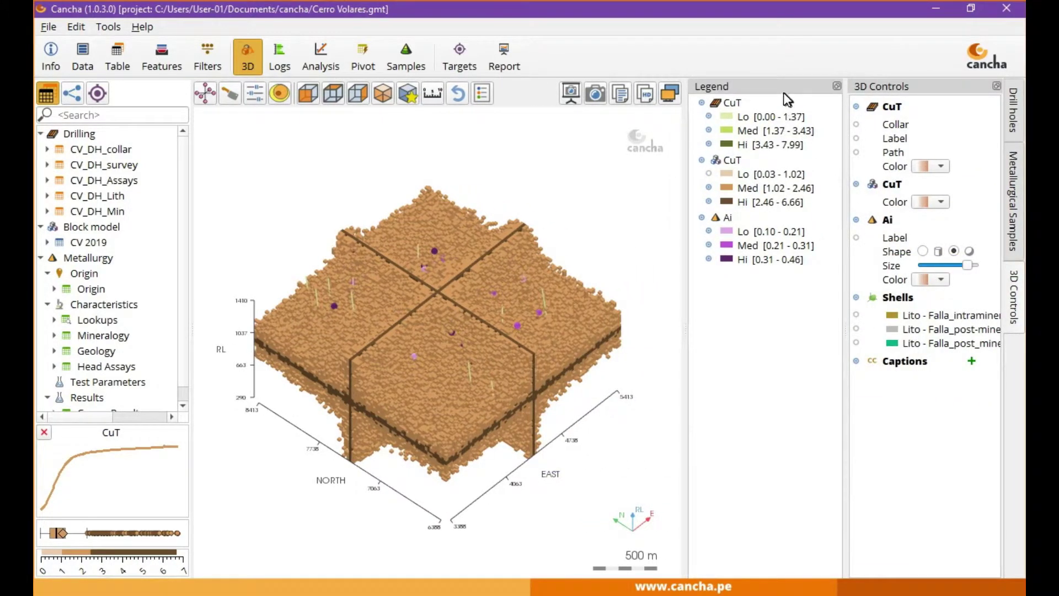
pyautogui.moveTo(783, 93); pyautogui.dragTo(885, 124)
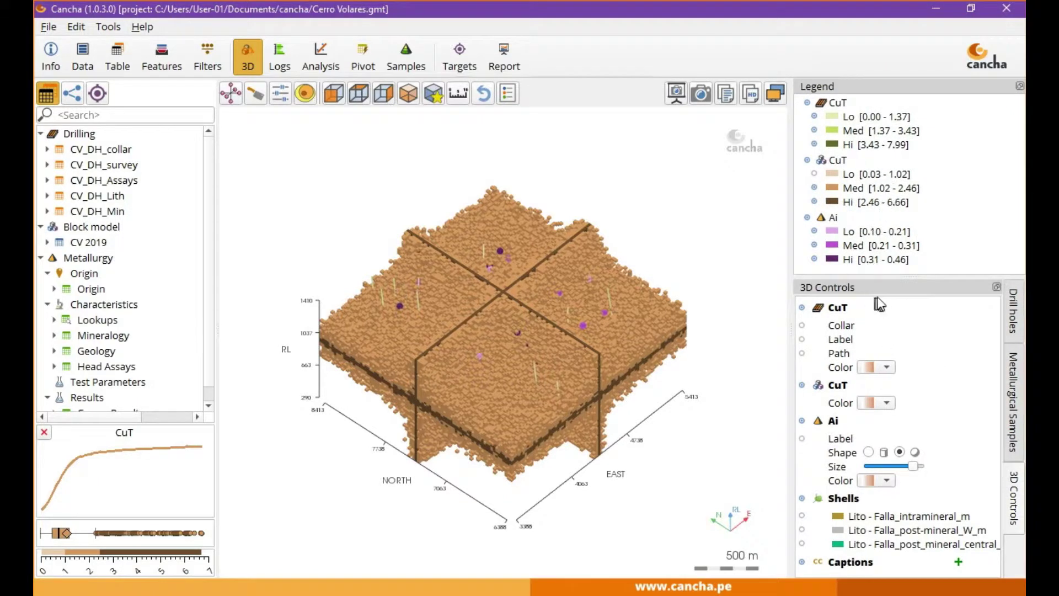
pyautogui.moveTo(904, 278)
pyautogui.mouseDown()
pyautogui.moveTo(910, 267)
pyautogui.moveTo(912, 275)
pyautogui.mouseUp()
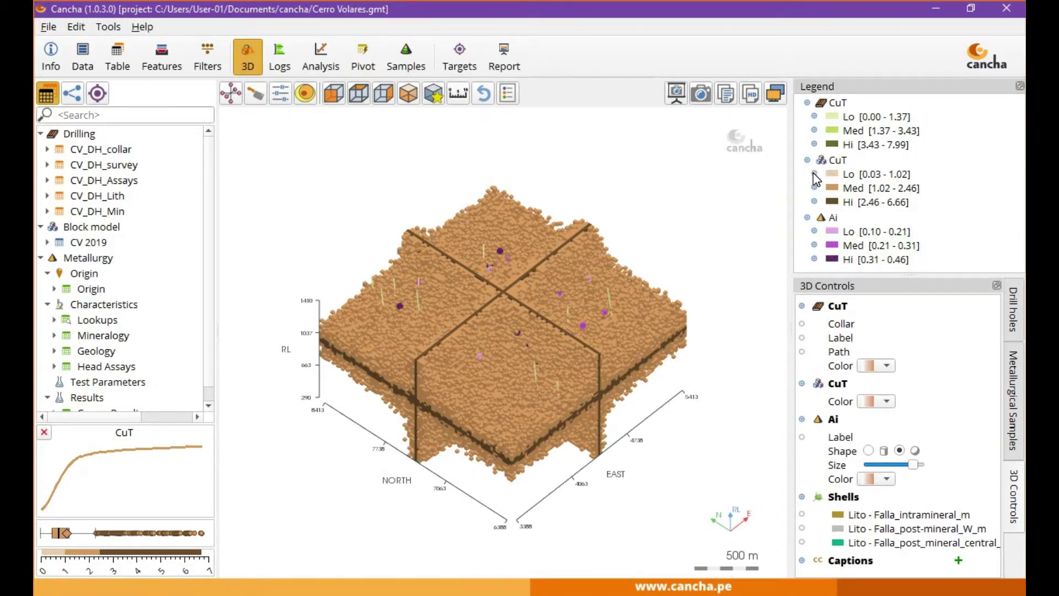
# - Rotate to a side view and briefly hide, then show again, the CuT block model
pyautogui.click(832, 247)
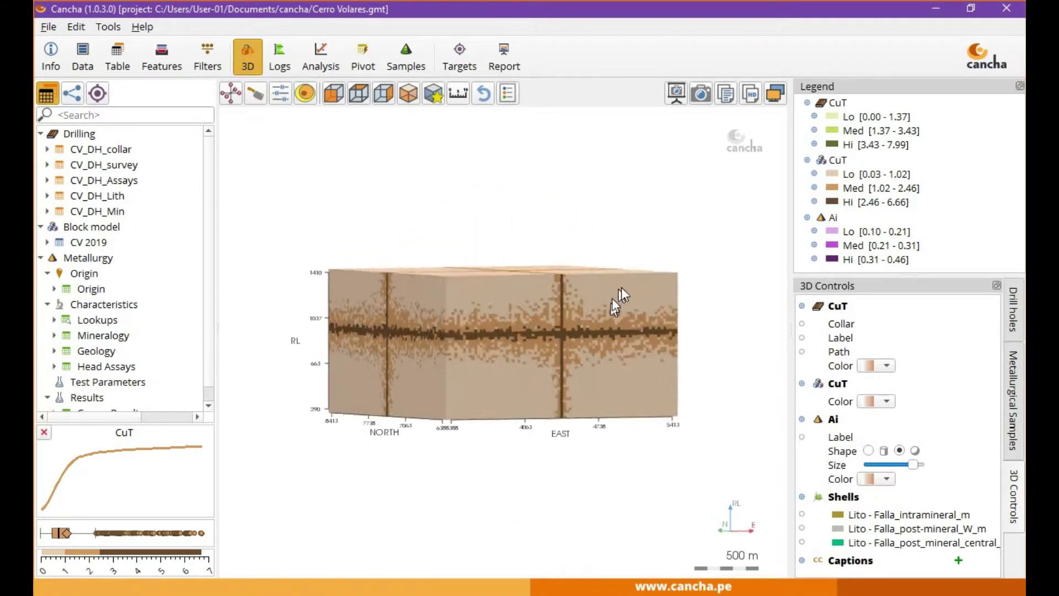
pyautogui.moveTo(626, 287); pyautogui.dragTo(699, 320)
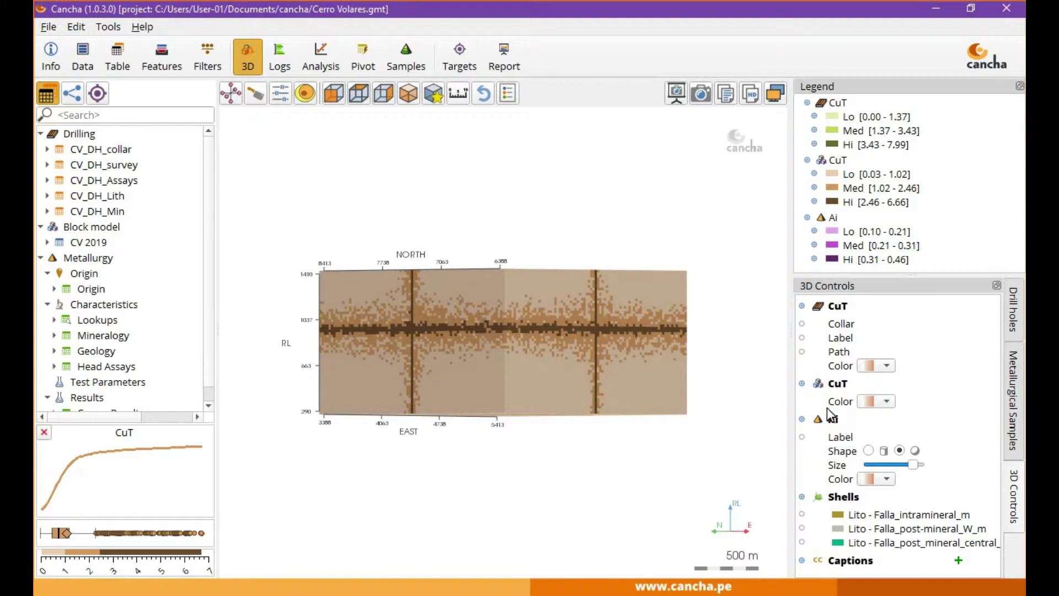
pyautogui.click(801, 384)
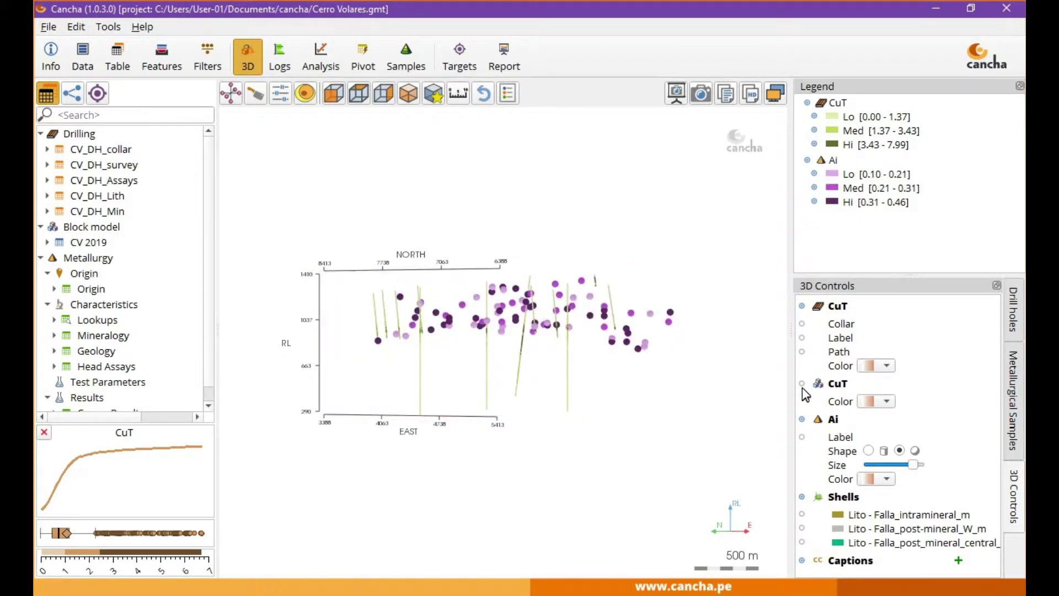
pyautogui.click(802, 384)
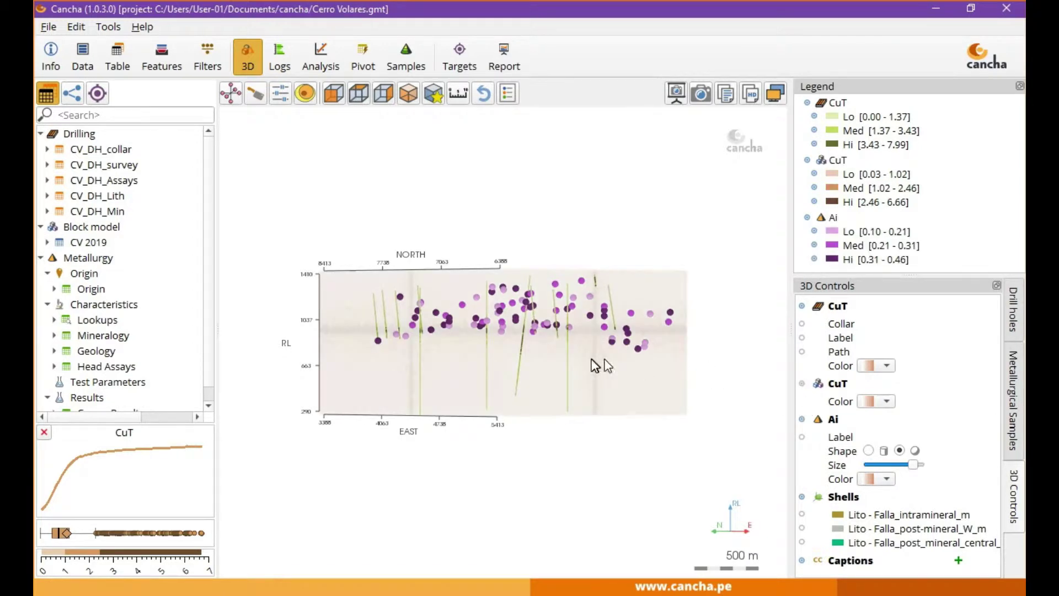
# - Orbit to an oblique view showing NORTH and EAST axes and hide the Ai samples
pyautogui.moveTo(591, 362); pyautogui.dragTo(670, 458)
pyautogui.scroll(3, 592, 319)
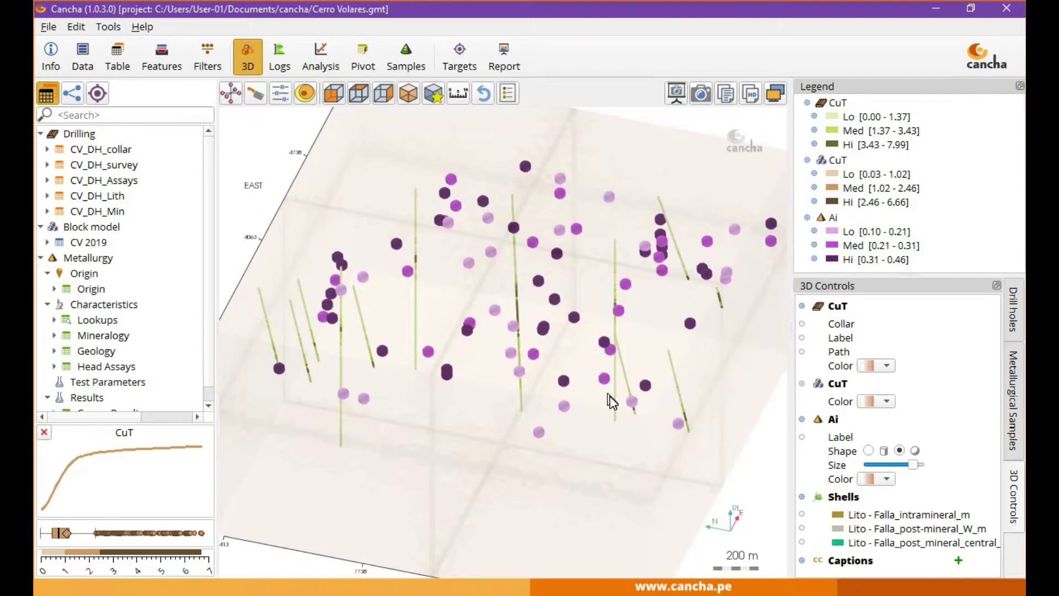
pyautogui.scroll(-3, 608, 394)
pyautogui.moveTo(610, 390)
pyautogui.mouseDown()
pyautogui.moveTo(615, 402)
pyautogui.moveTo(538, 441)
pyautogui.moveTo(541, 413)
pyautogui.moveTo(613, 376)
pyautogui.mouseUp()
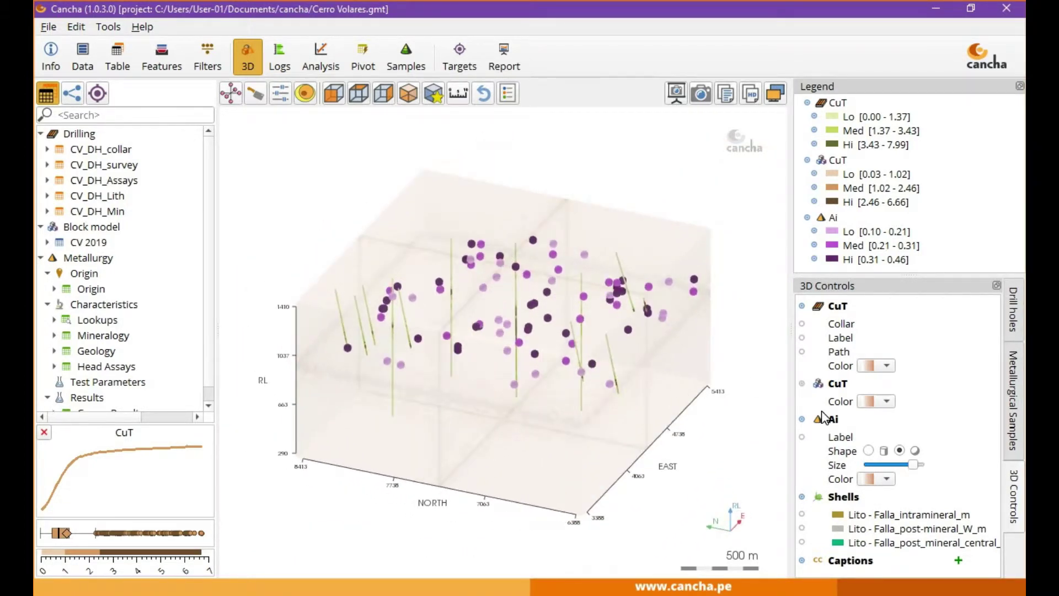
pyautogui.click(802, 419)
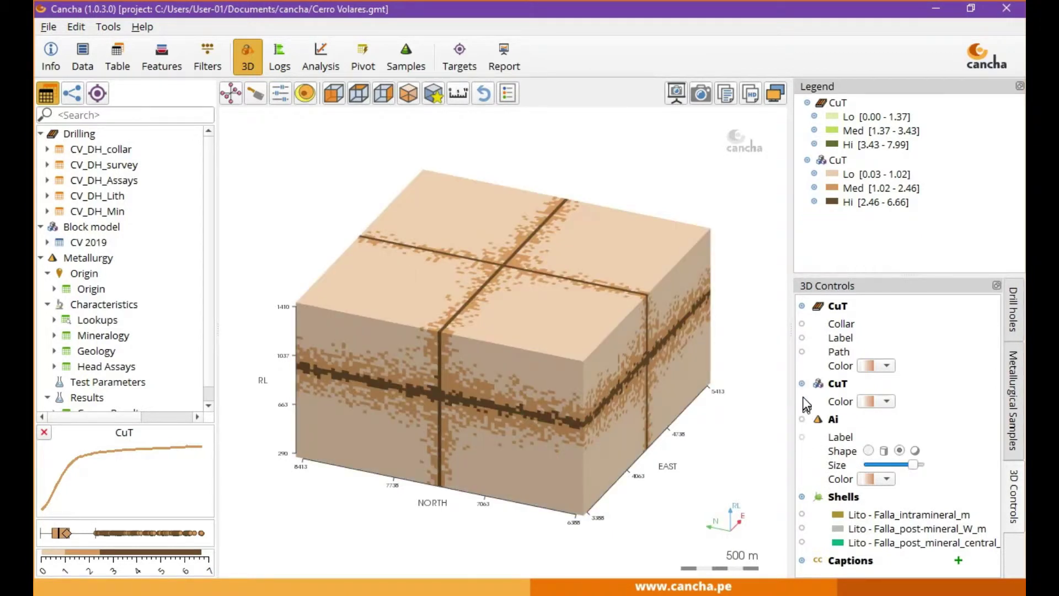
# - Hide block-model CuT, restore the Ai samples, and turn on all three Lito fault shells
pyautogui.click(801, 382)
pyautogui.click(802, 420)
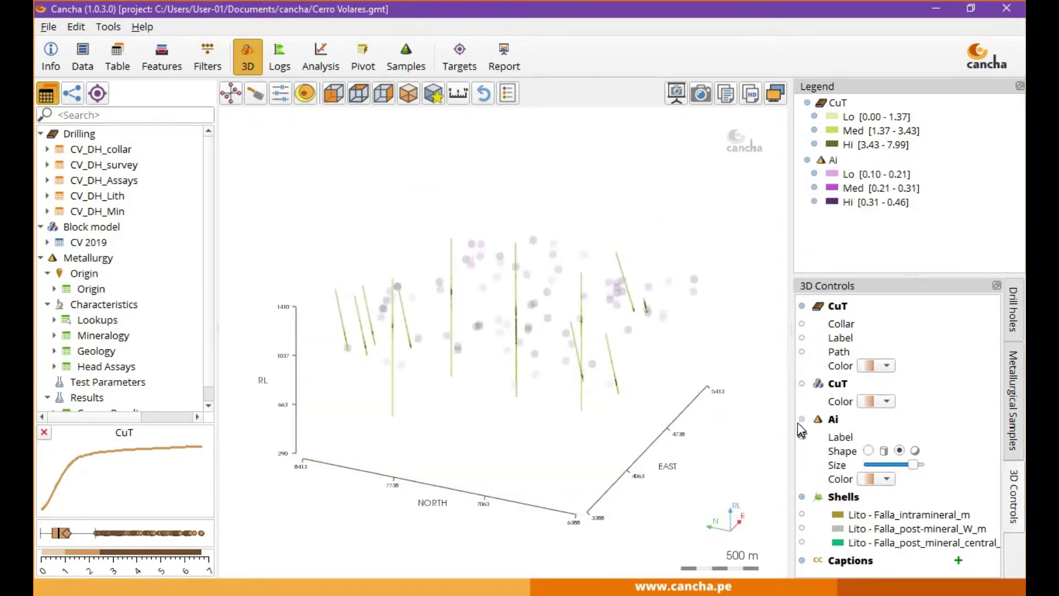
pyautogui.click(801, 514)
pyautogui.click(802, 542)
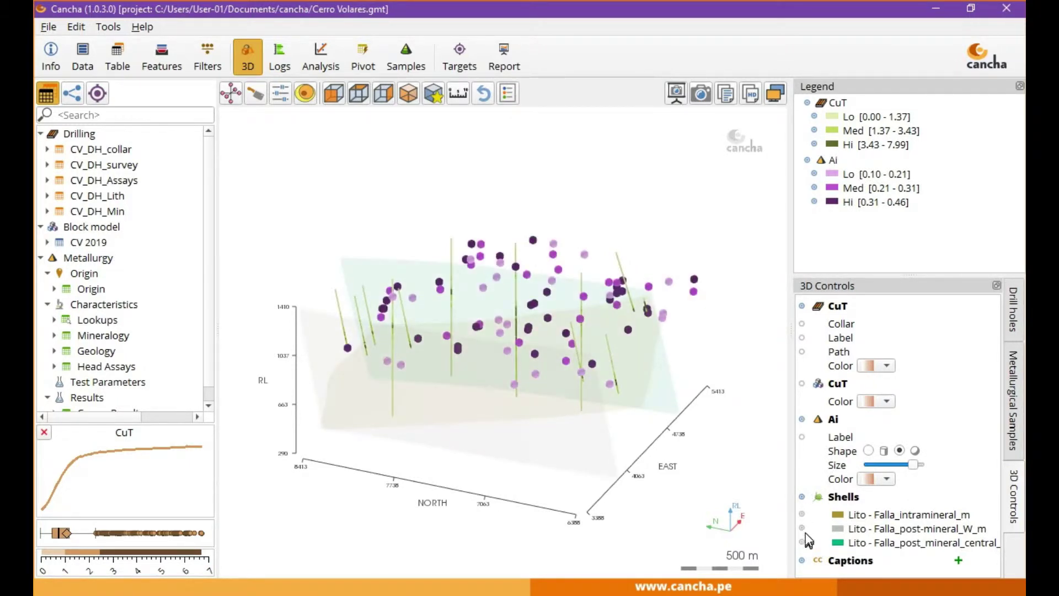
pyautogui.click(803, 528)
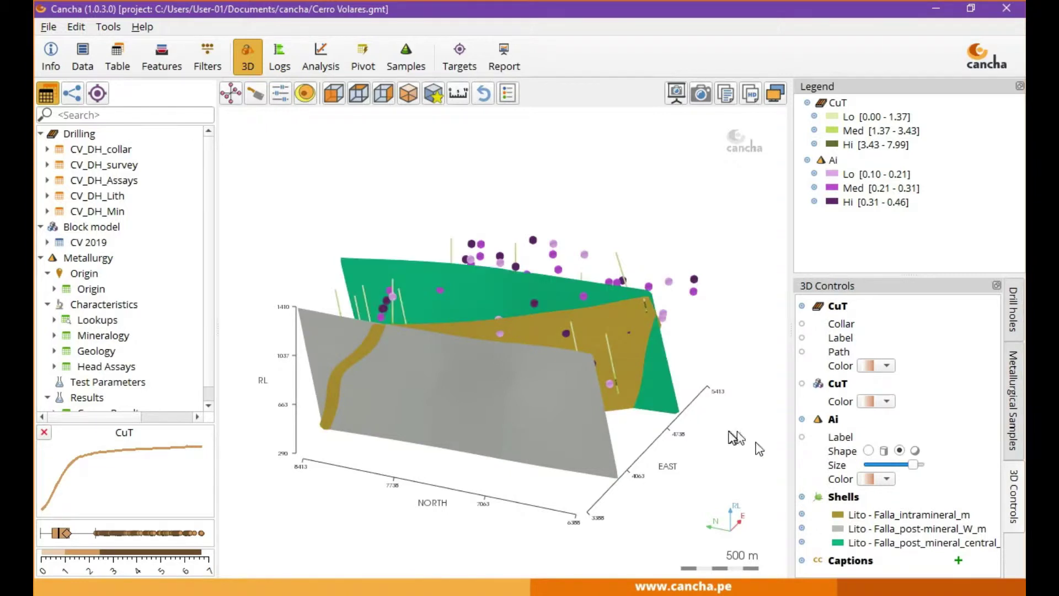
pyautogui.moveTo(662, 449); pyautogui.dragTo(623, 343)
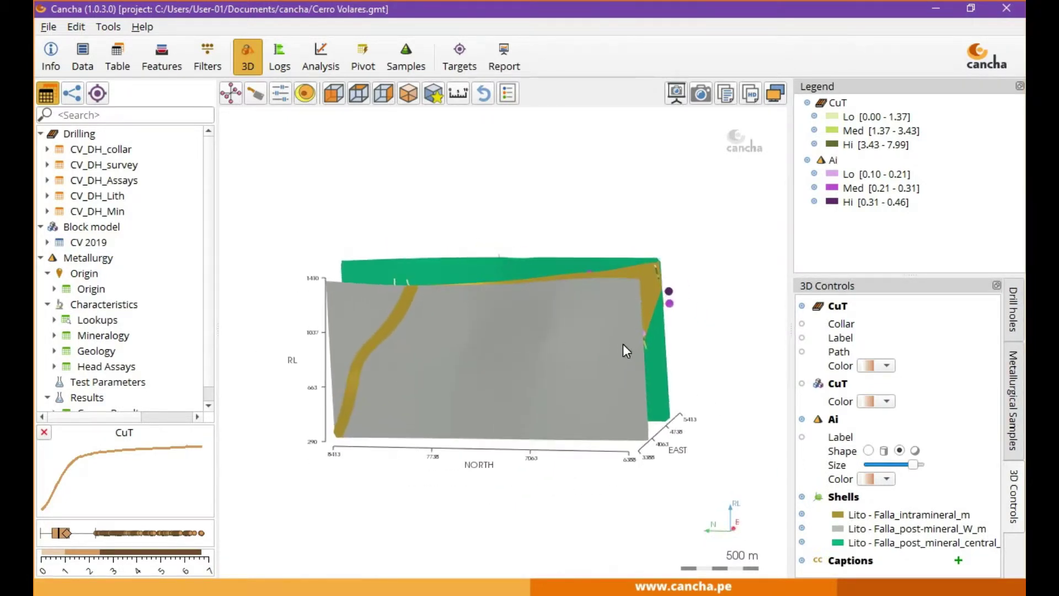
# - Make the grey, gold and green Lito fault shells translucent and view them obliquely
pyautogui.click(801, 527)
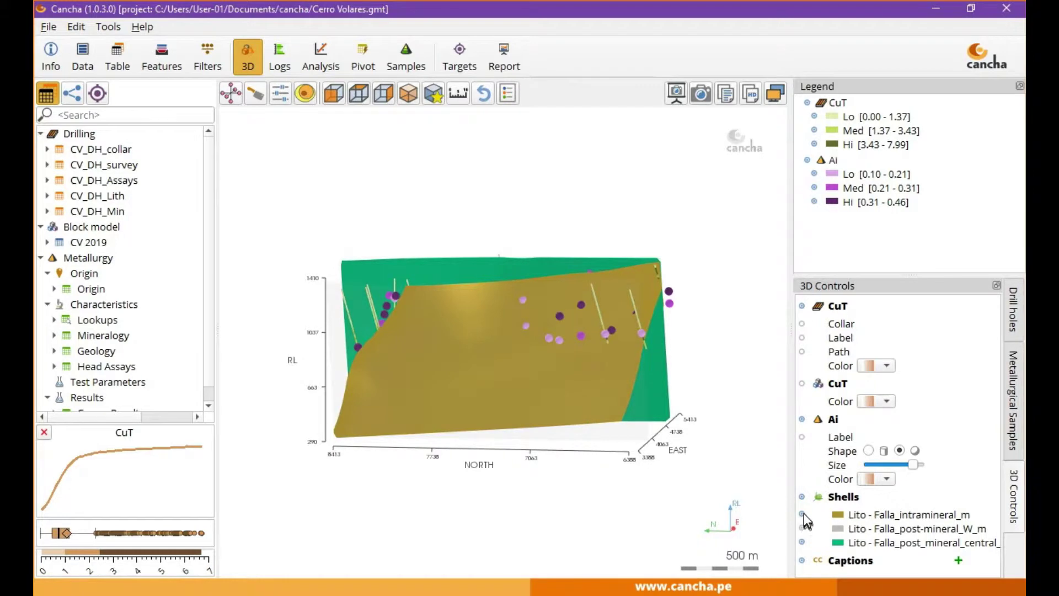
pyautogui.click(802, 514)
pyautogui.click(803, 540)
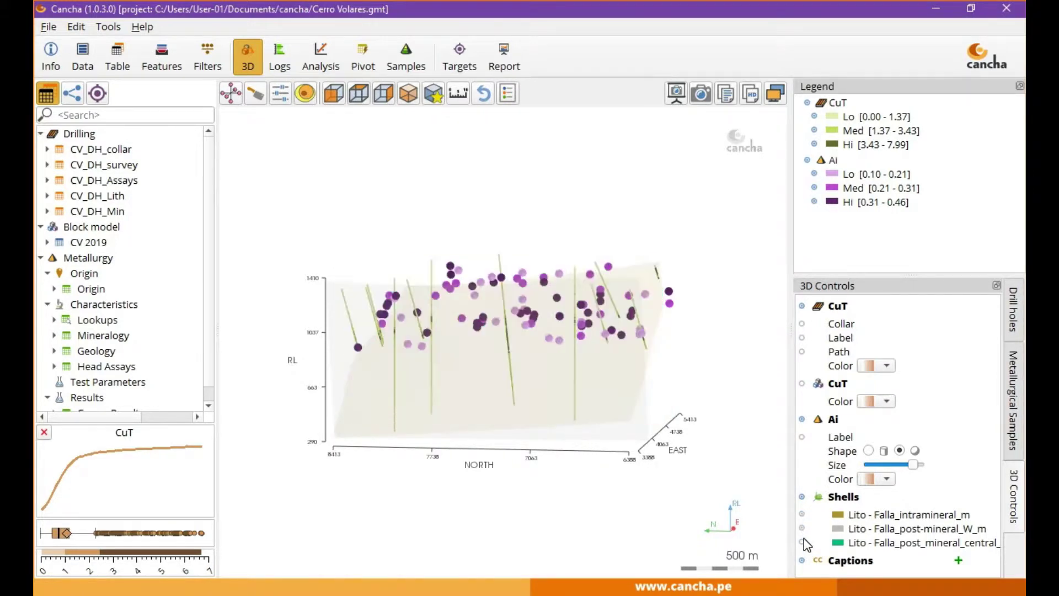
pyautogui.moveTo(670, 356); pyautogui.dragTo(806, 528)
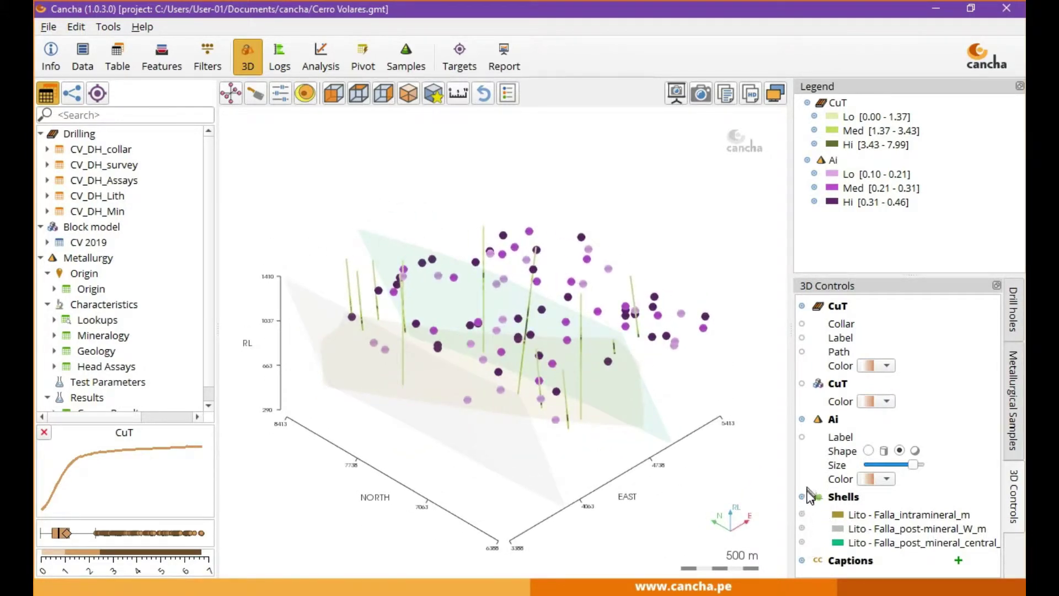
# - Toggle the Shells group on and off twice, leaving every fault shell hidden
pyautogui.click(803, 496)
pyautogui.click(802, 496)
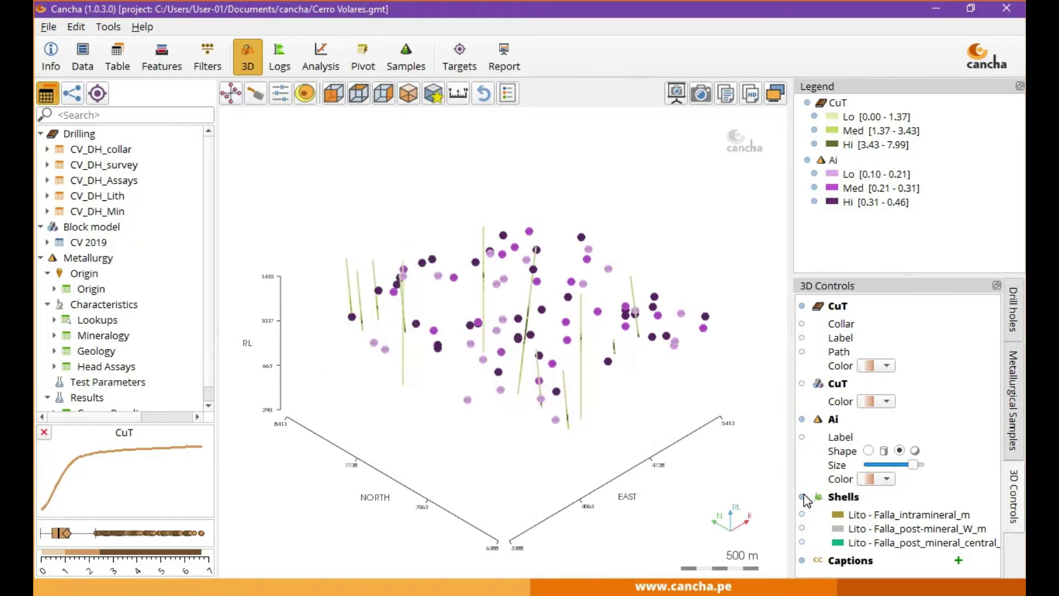
pyautogui.click(803, 496)
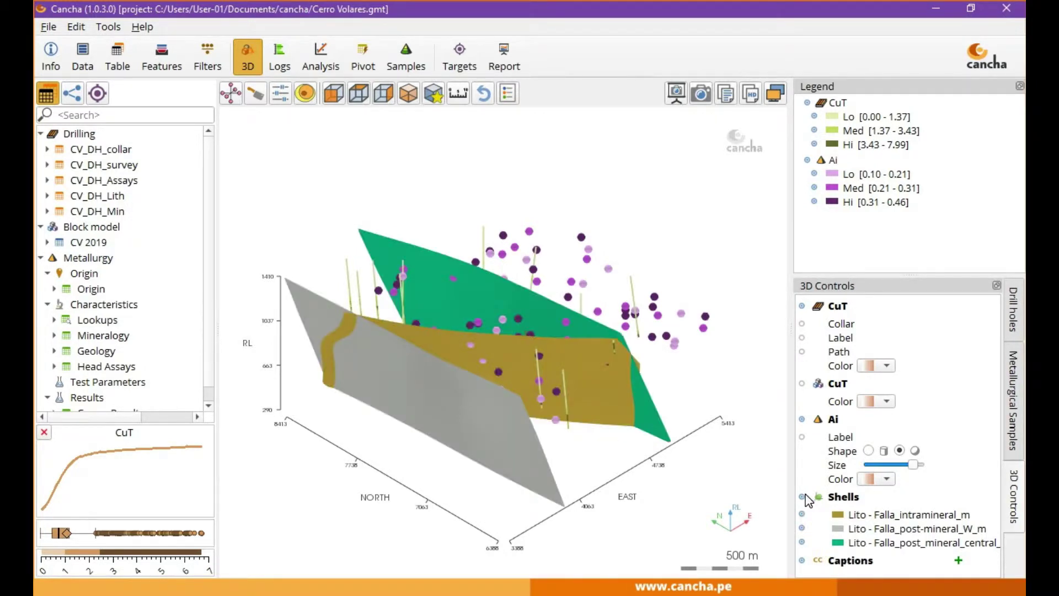
pyautogui.click(802, 496)
pyautogui.moveTo(704, 369); pyautogui.dragTo(746, 488)
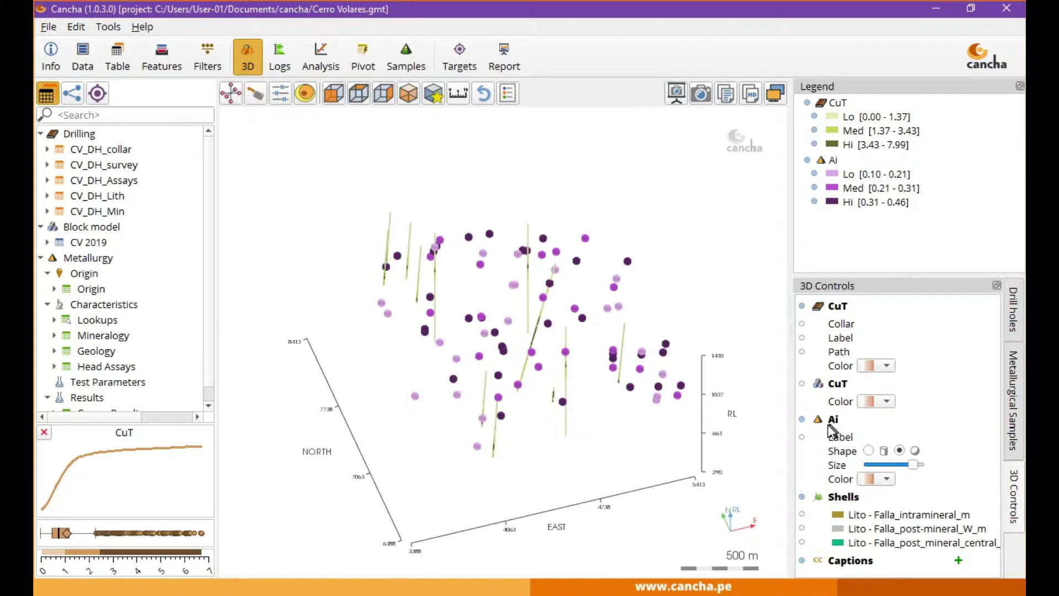
# - Expand Comm Result, try SMC and SG, and settle on Bwi colouring (10.01–16.00)
pyautogui.scroll(-1, 145, 359)
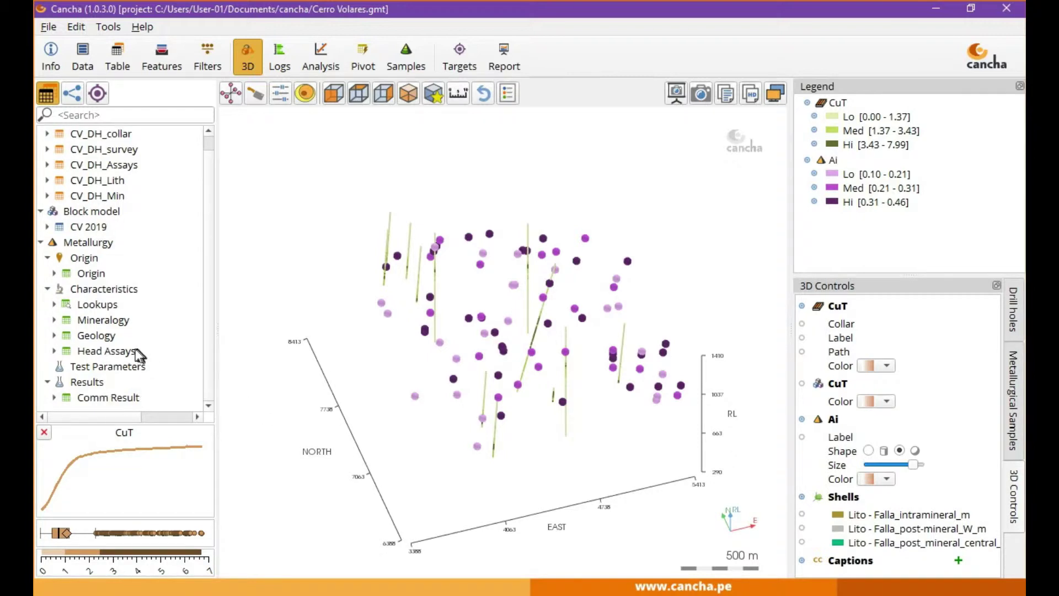
pyautogui.doubleClick(94, 399)
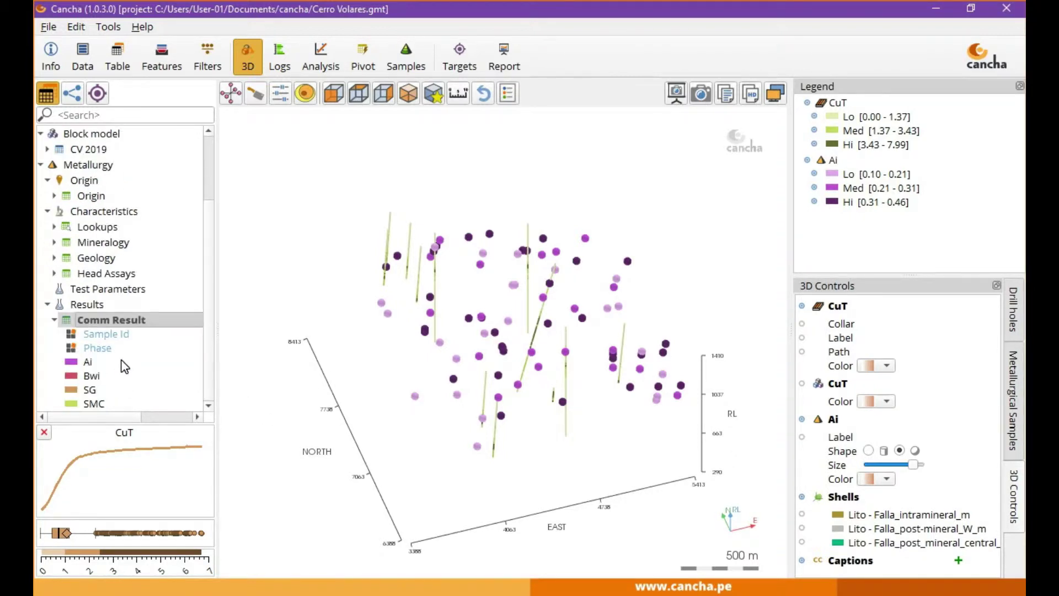
pyautogui.click(91, 375)
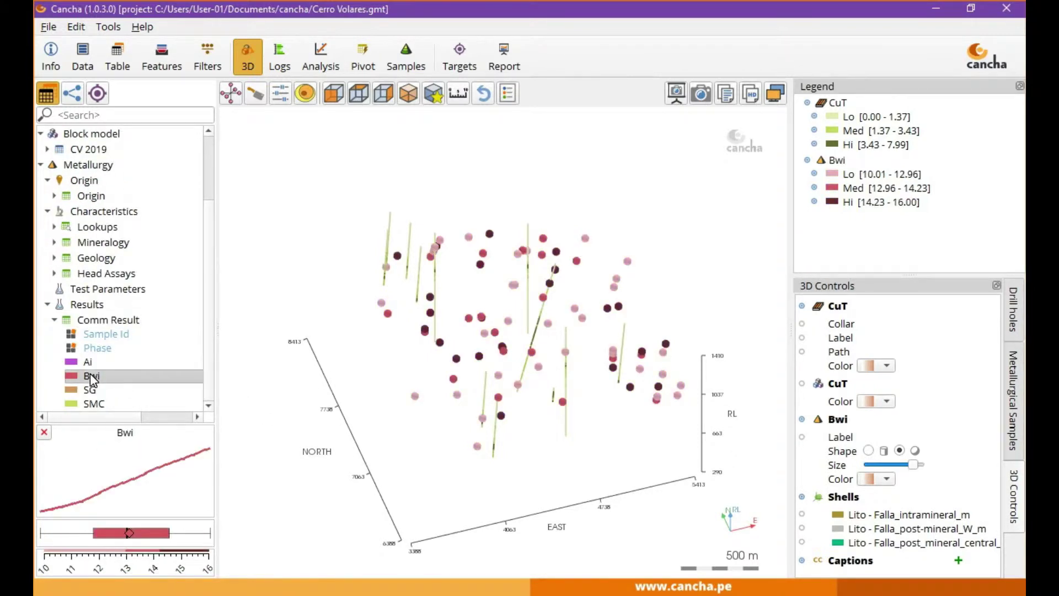
pyautogui.click(87, 405)
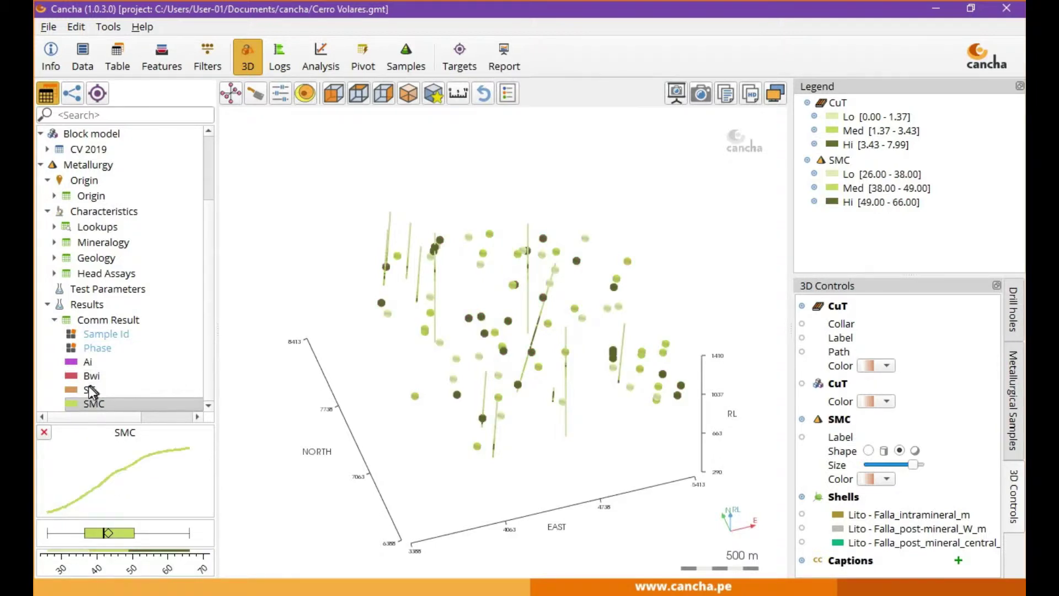
pyautogui.click(89, 390)
pyautogui.click(92, 377)
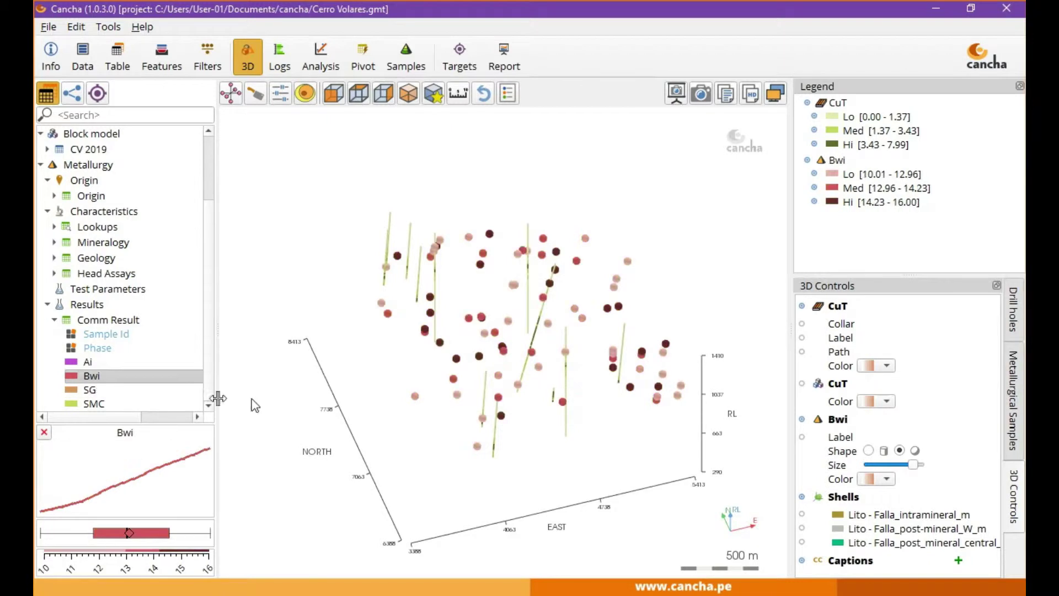
pyautogui.moveTo(598, 405); pyautogui.dragTo(485, 424)
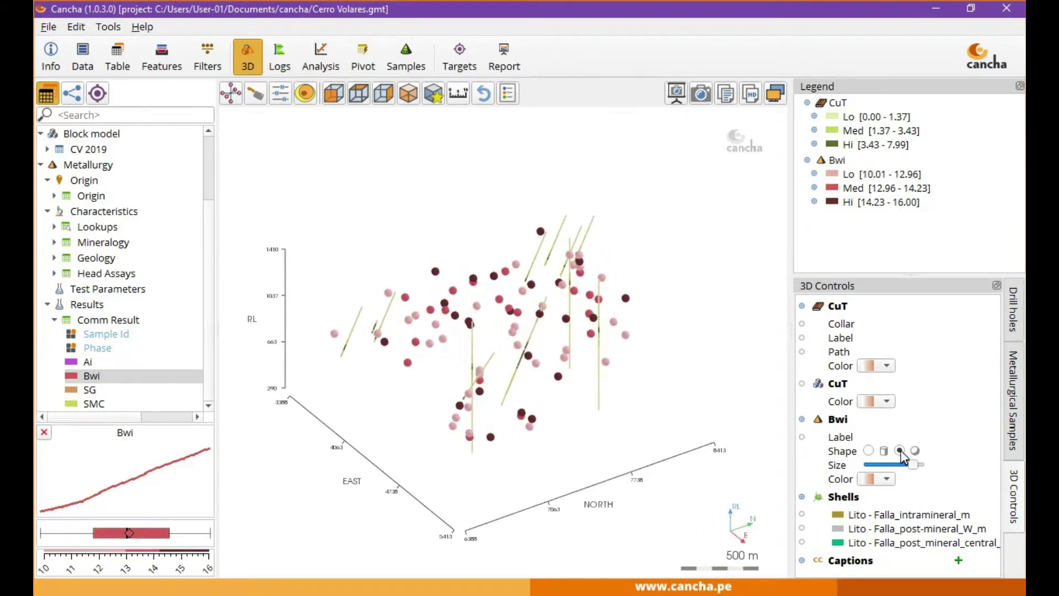
# - Draw the Bwi samples as flat discs and tilt in for a closer view
pyautogui.click(868, 450)
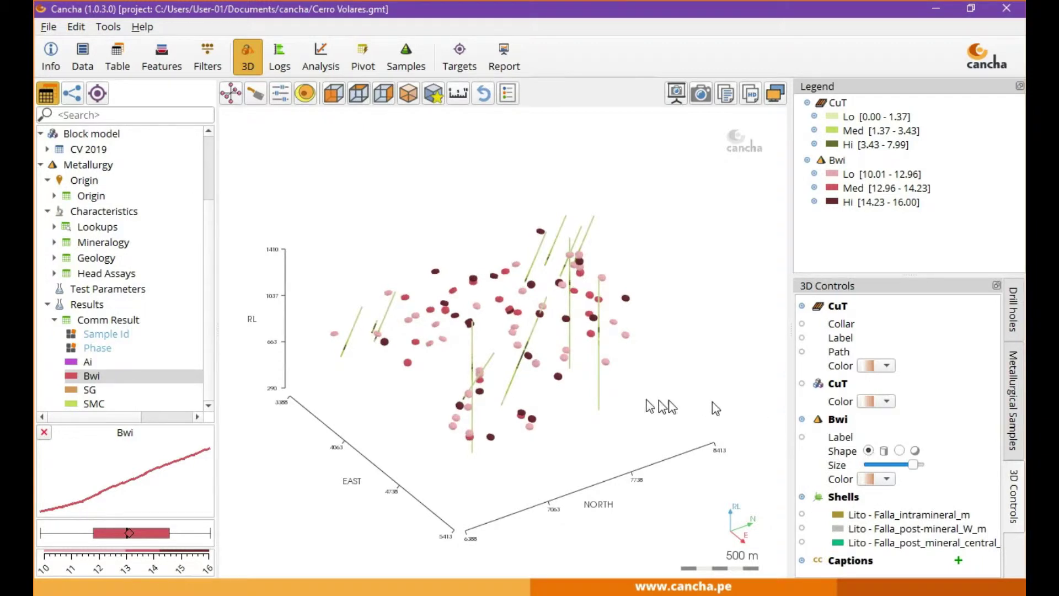
pyautogui.moveTo(673, 406); pyautogui.dragTo(472, 349)
pyautogui.scroll(5, 442, 308)
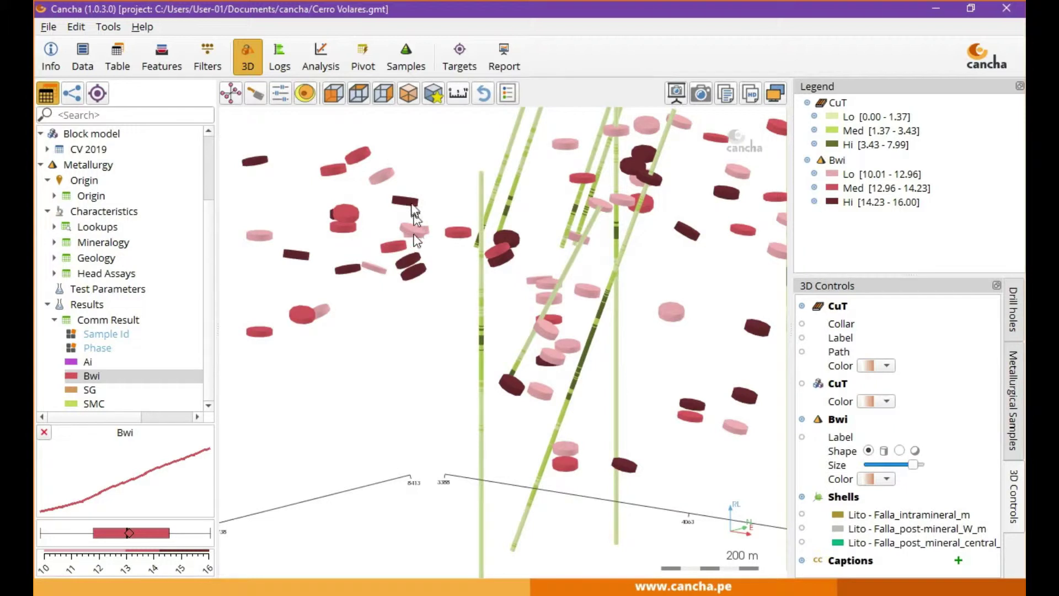
pyautogui.moveTo(618, 361); pyautogui.dragTo(620, 397)
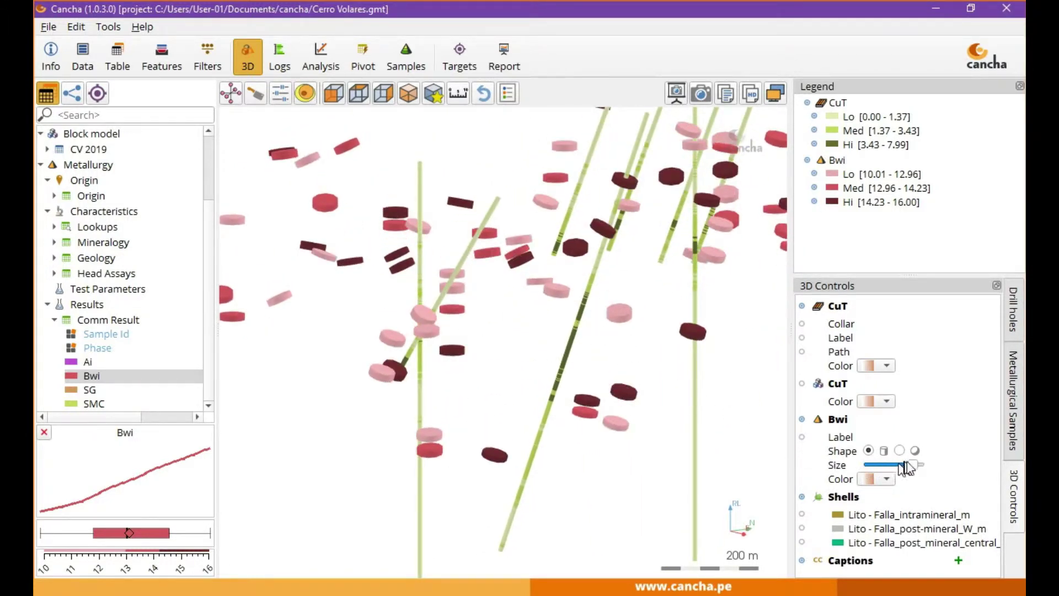
# - Shrink the Bwi markers to small dots and reframe the drill holes with axes
pyautogui.moveTo(911, 465); pyautogui.dragTo(870, 472)
pyautogui.moveTo(717, 386); pyautogui.dragTo(653, 375)
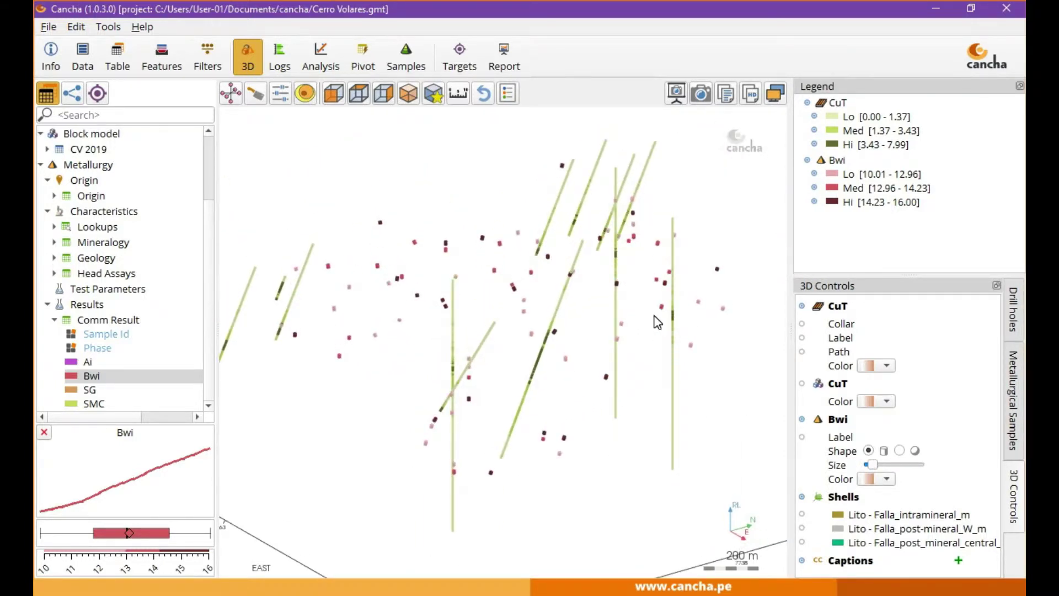
pyautogui.moveTo(657, 322); pyautogui.dragTo(699, 360)
pyautogui.scroll(-3, 656, 372)
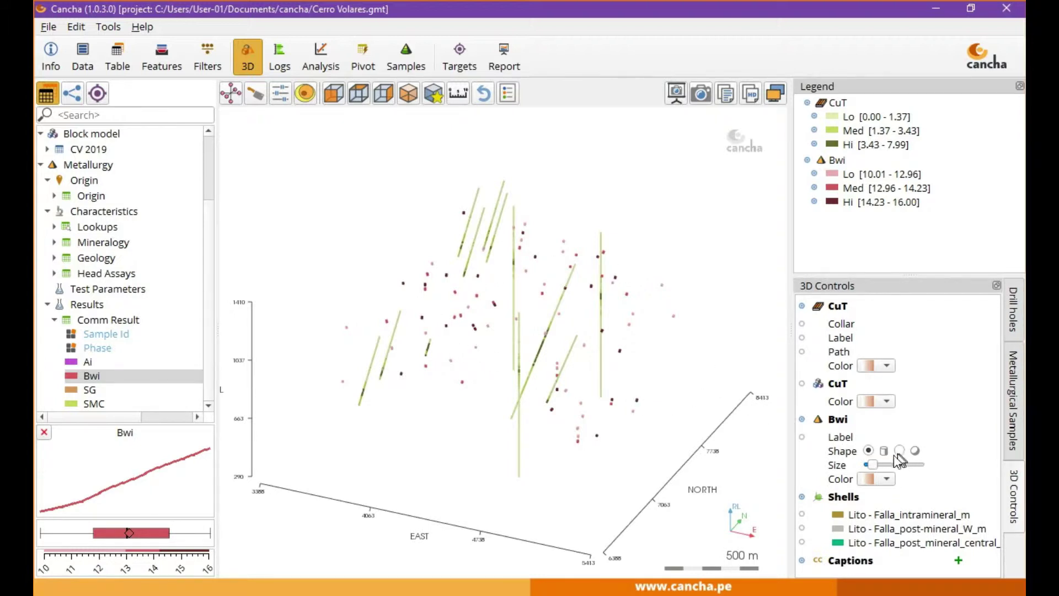
# - Enlarge the Bwi markers again as round spheres and orbit to an oblique NORTH/EAST view
pyautogui.moveTo(887, 466); pyautogui.dragTo(920, 465)
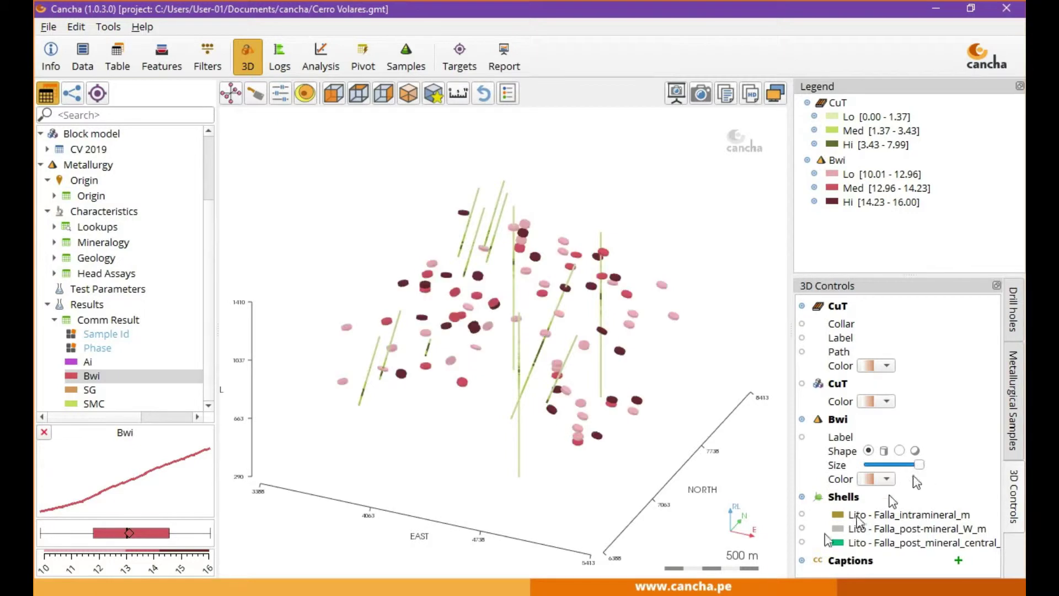
pyautogui.moveTo(732, 408); pyautogui.dragTo(686, 324)
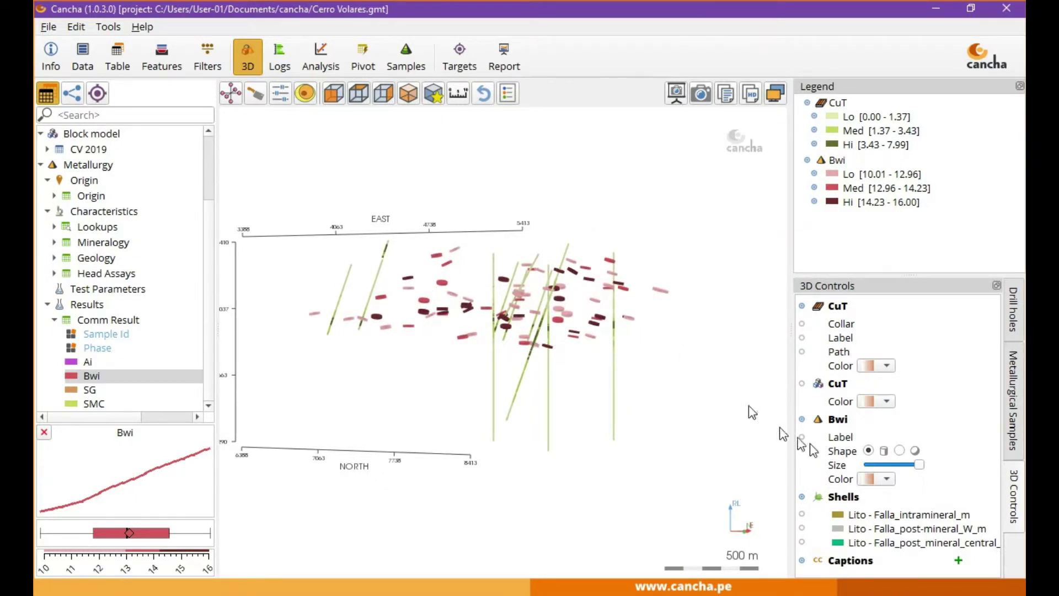
pyautogui.click(900, 450)
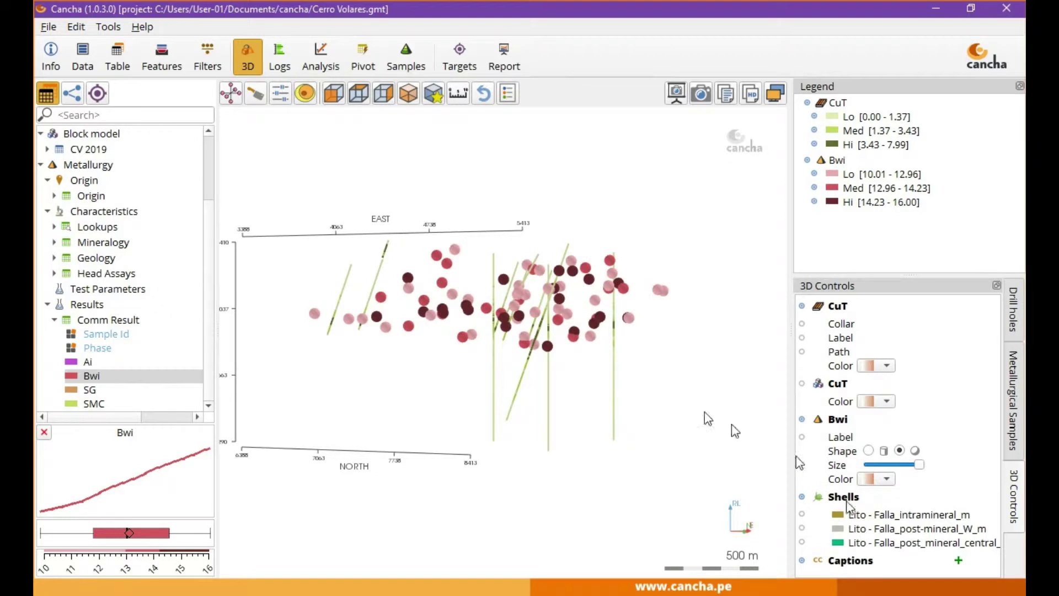
pyautogui.moveTo(676, 406); pyautogui.dragTo(623, 421)
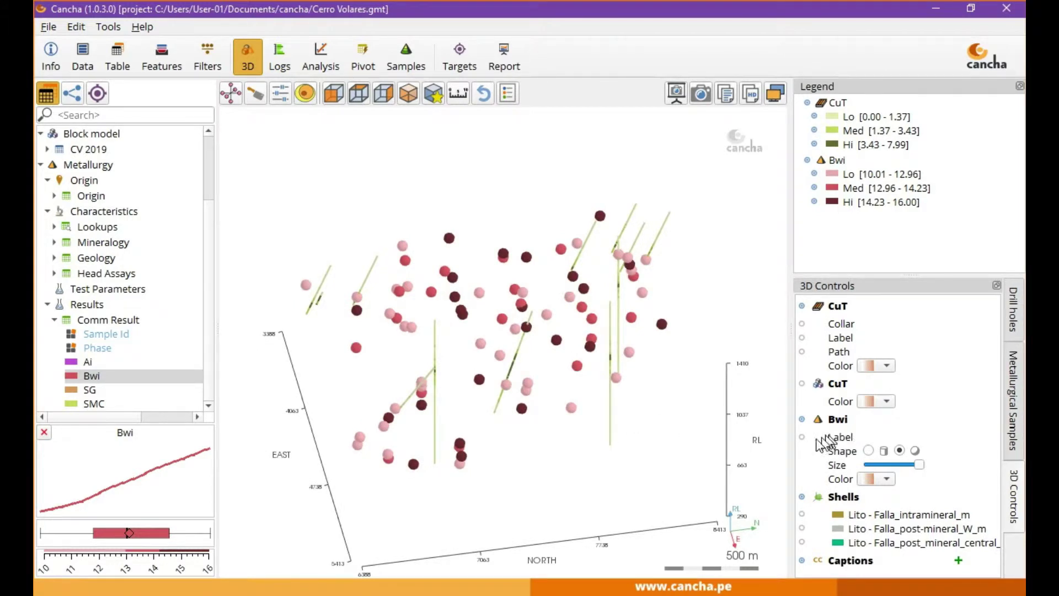
# - Hide the Bwi spheres and clear the '12' drill hole filter so every hole shows
pyautogui.click(801, 419)
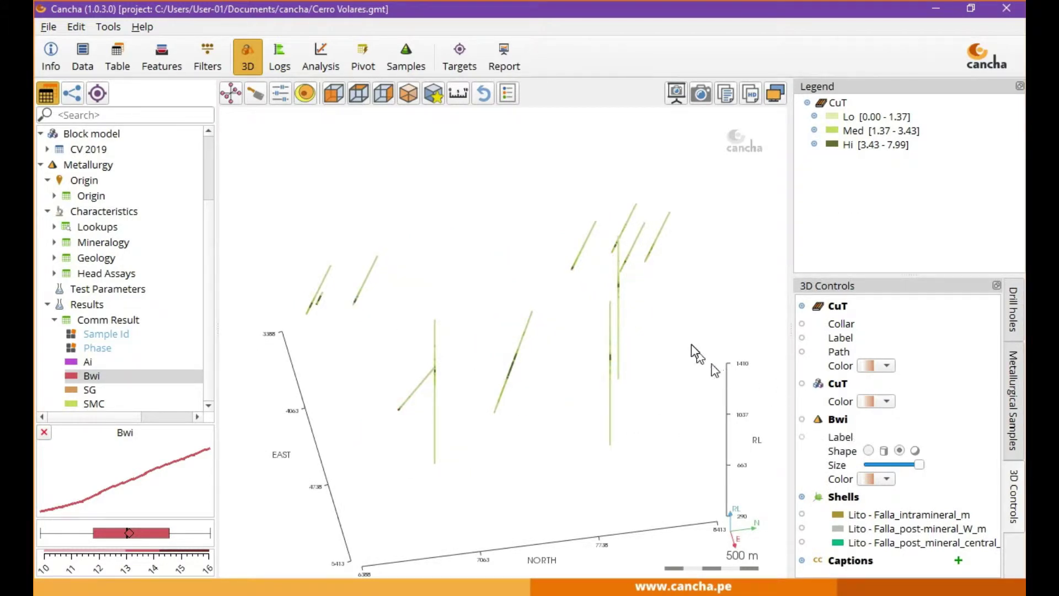
pyautogui.click(1014, 308)
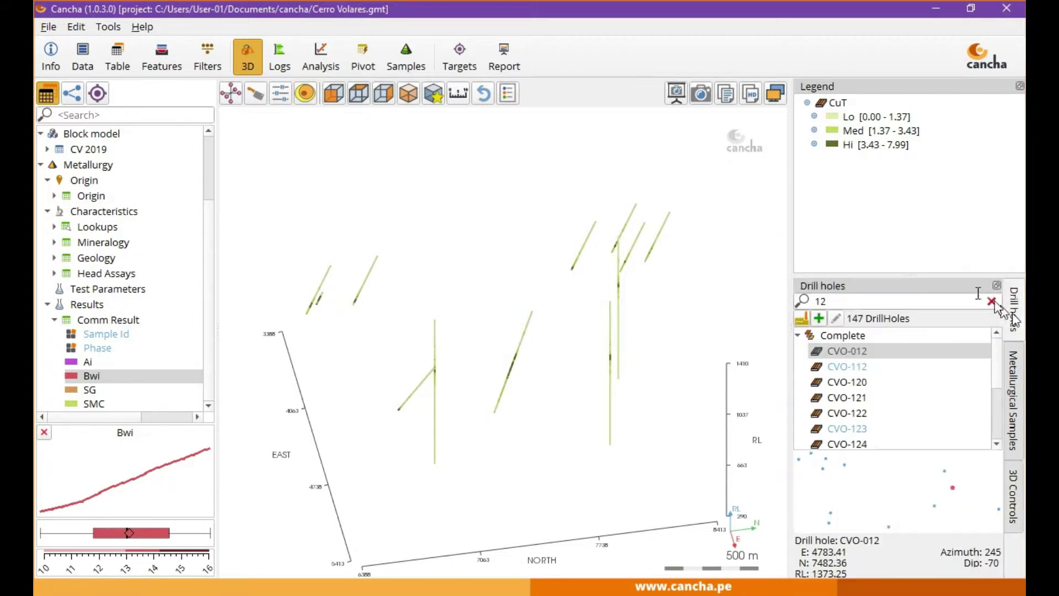
pyautogui.click(993, 300)
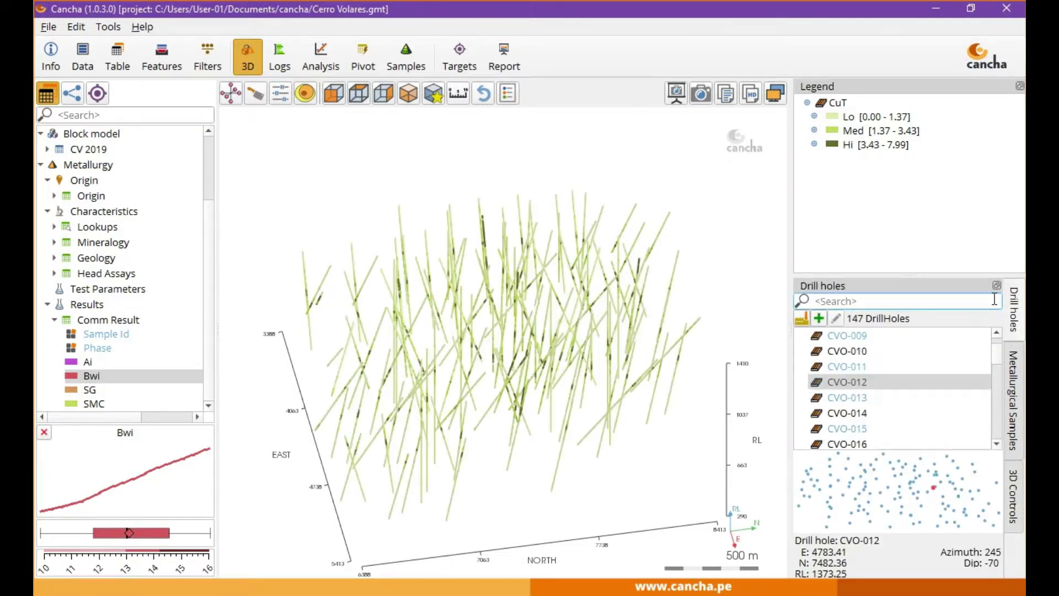
pyautogui.click(1013, 400)
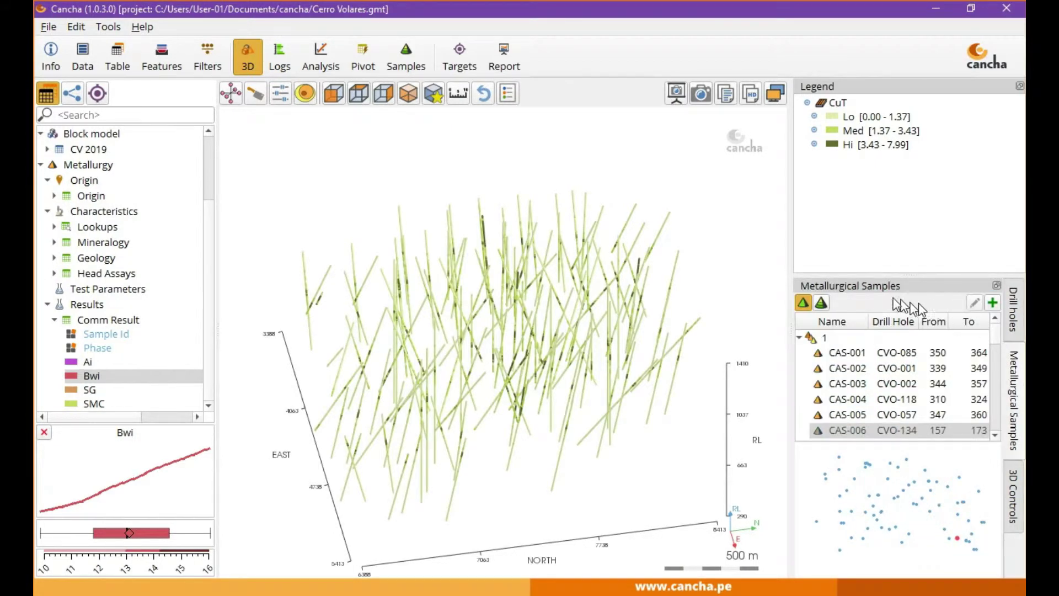
# - Zoom in on an oblique side view of the CuT-coloured drill holes
pyautogui.moveTo(562, 352); pyautogui.dragTo(585, 342)
pyautogui.scroll(5, 561, 331)
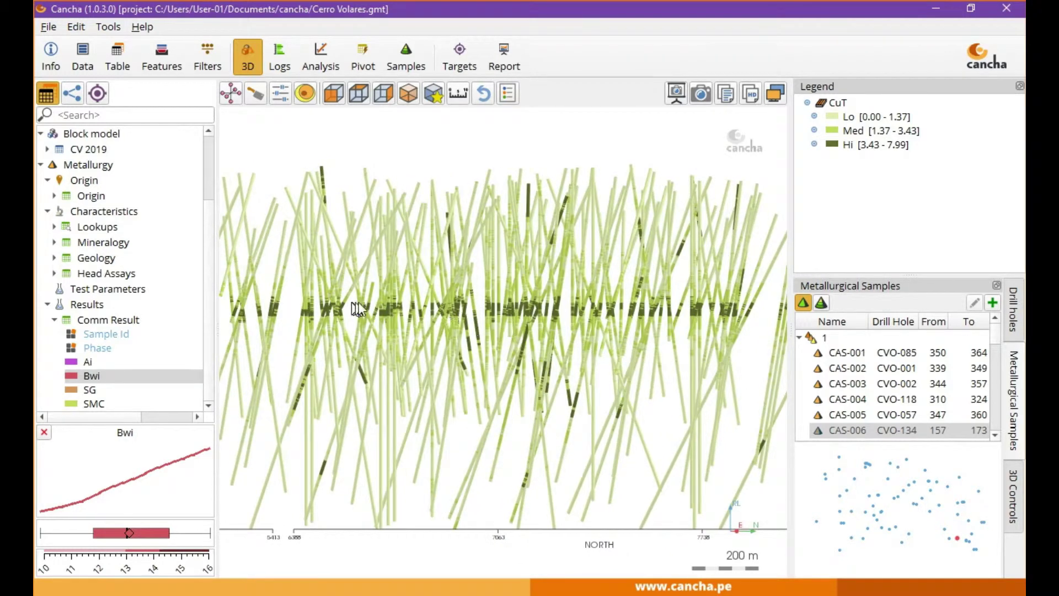
pyautogui.moveTo(758, 307); pyautogui.dragTo(603, 361)
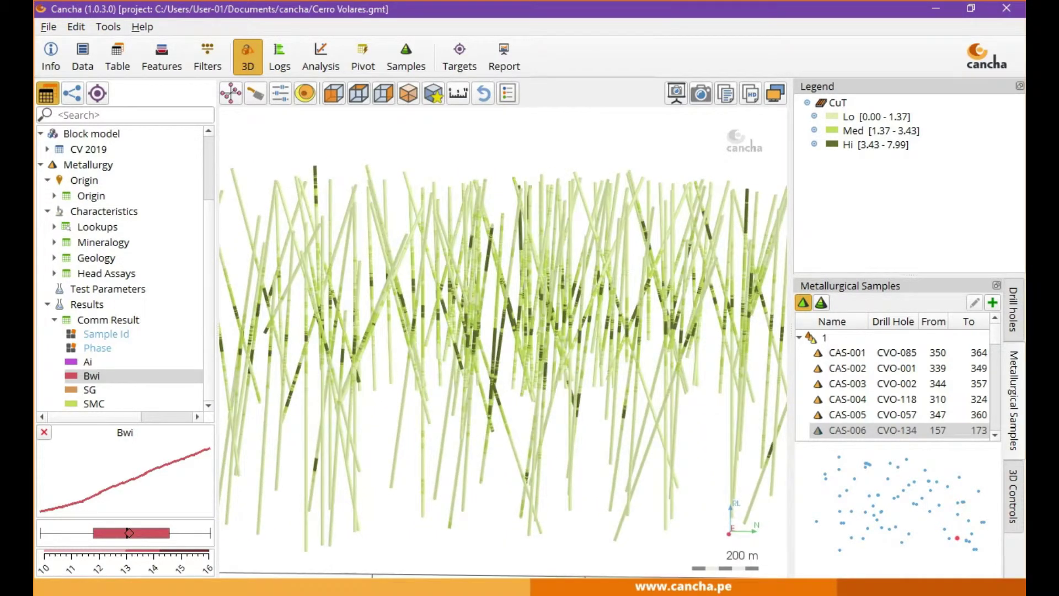
pyautogui.scroll(2, 158, 271)
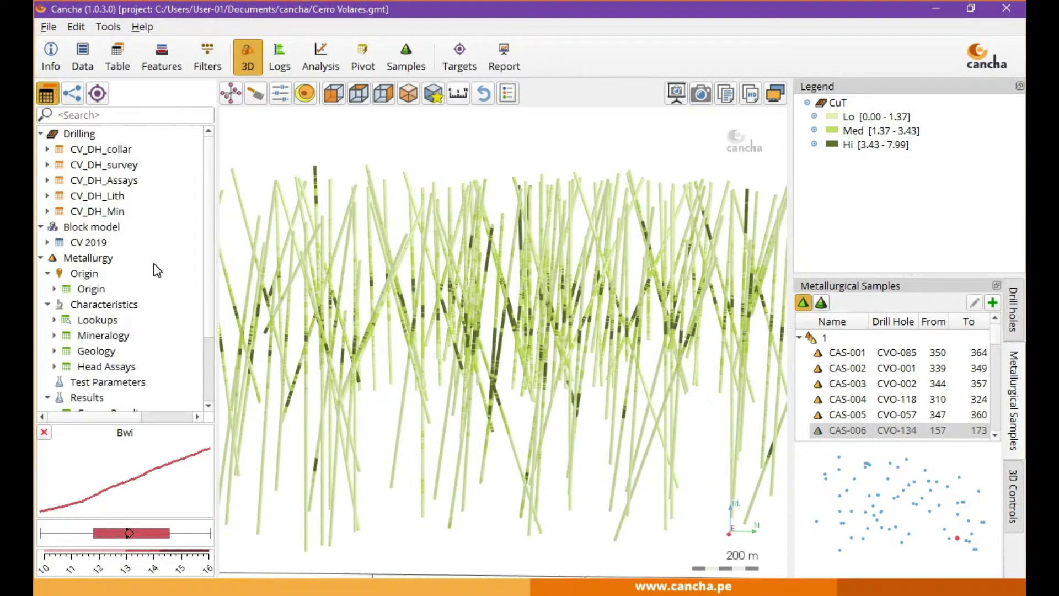
# - Colour the drill holes by the CV_DH_Lith lithology field and open its Legend editor
pyautogui.doubleClick(113, 197)
pyautogui.click(97, 252)
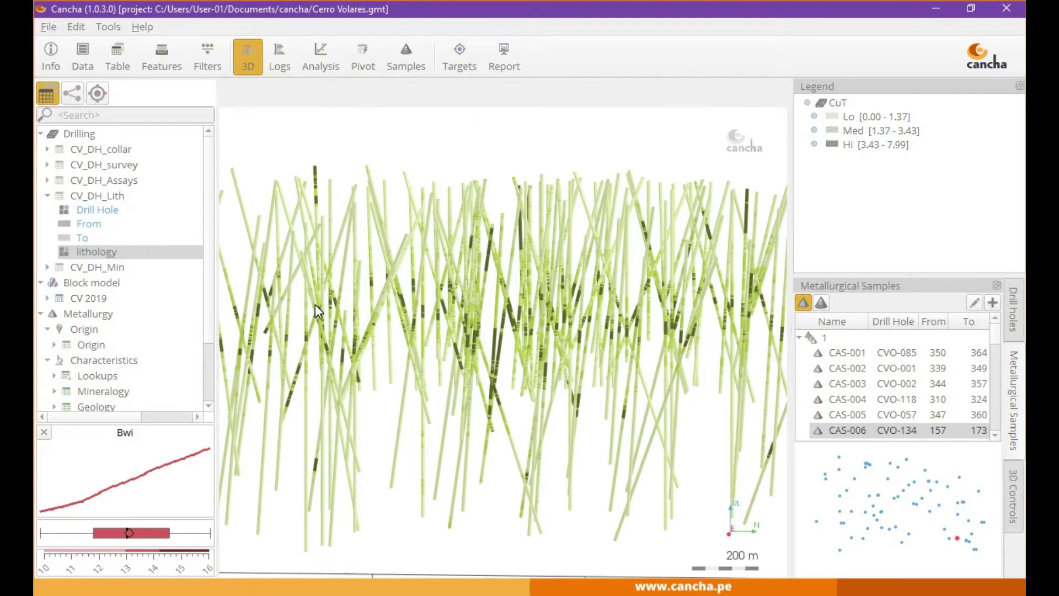
pyautogui.moveTo(442, 321); pyautogui.dragTo(460, 411)
pyautogui.scroll(-3, 538, 358)
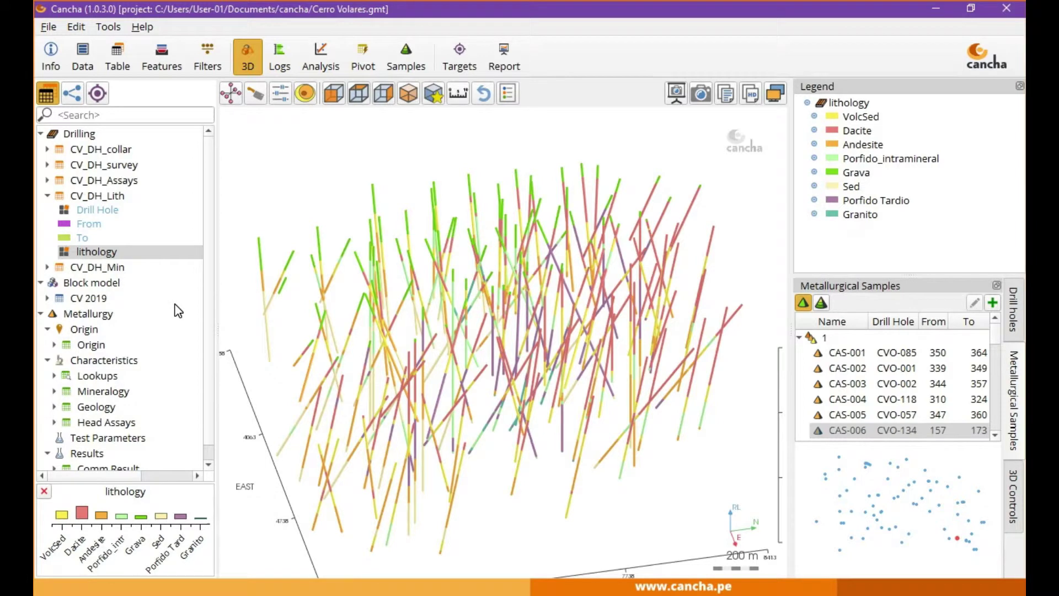
pyautogui.rightClick(110, 250)
pyautogui.click(140, 257)
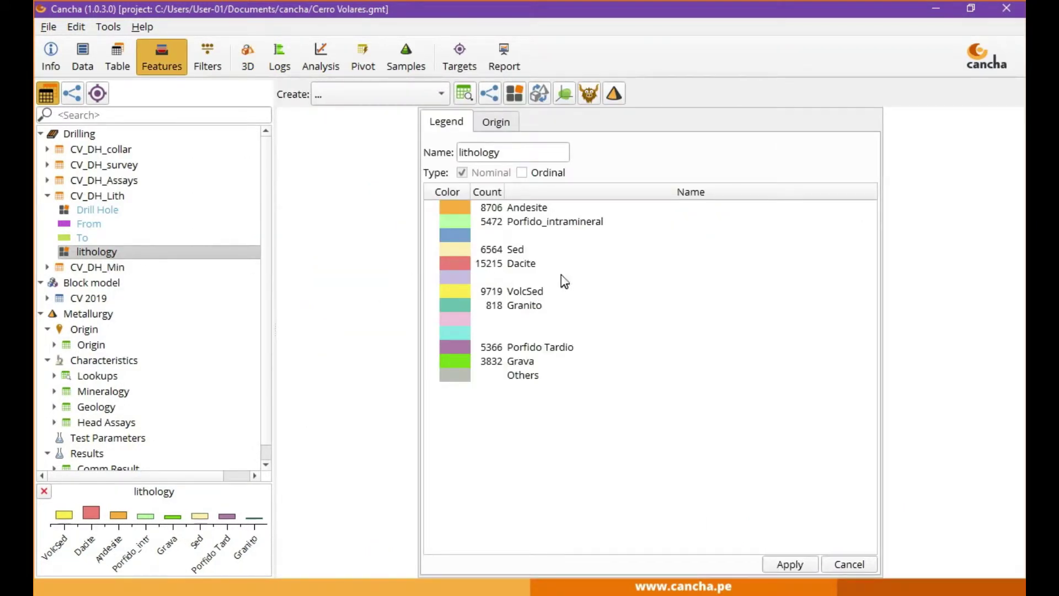
# - Merge Dacite and Granito into Andesite, Grava and VolcSed into Sed, and pair the Porfido types
pyautogui.moveTo(517, 263); pyautogui.dragTo(523, 207)
pyautogui.moveTo(502, 308); pyautogui.dragTo(512, 204)
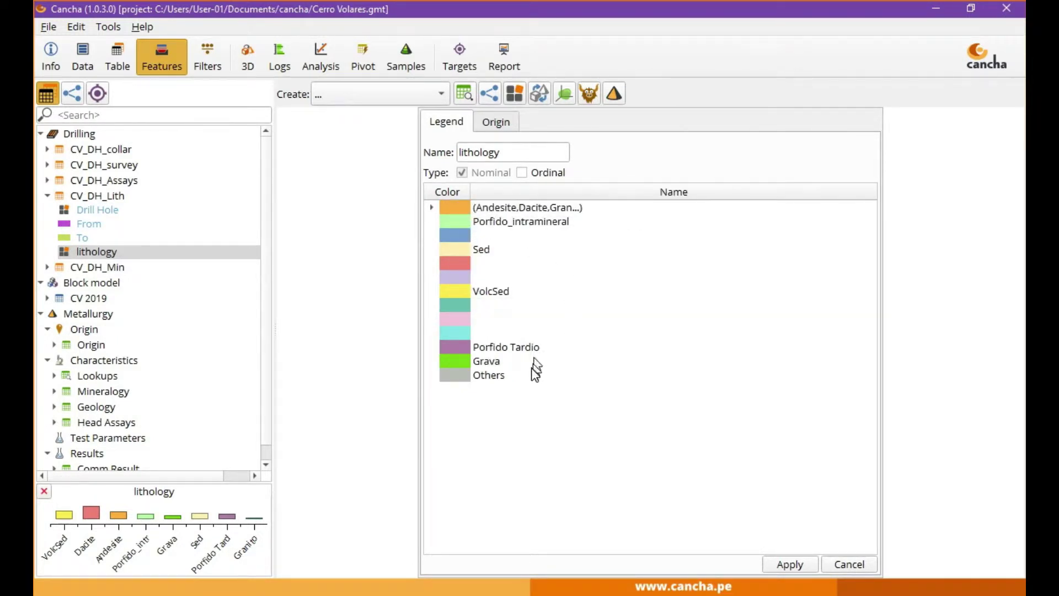
pyautogui.moveTo(494, 363); pyautogui.dragTo(496, 251)
pyautogui.moveTo(496, 291); pyautogui.dragTo(492, 253)
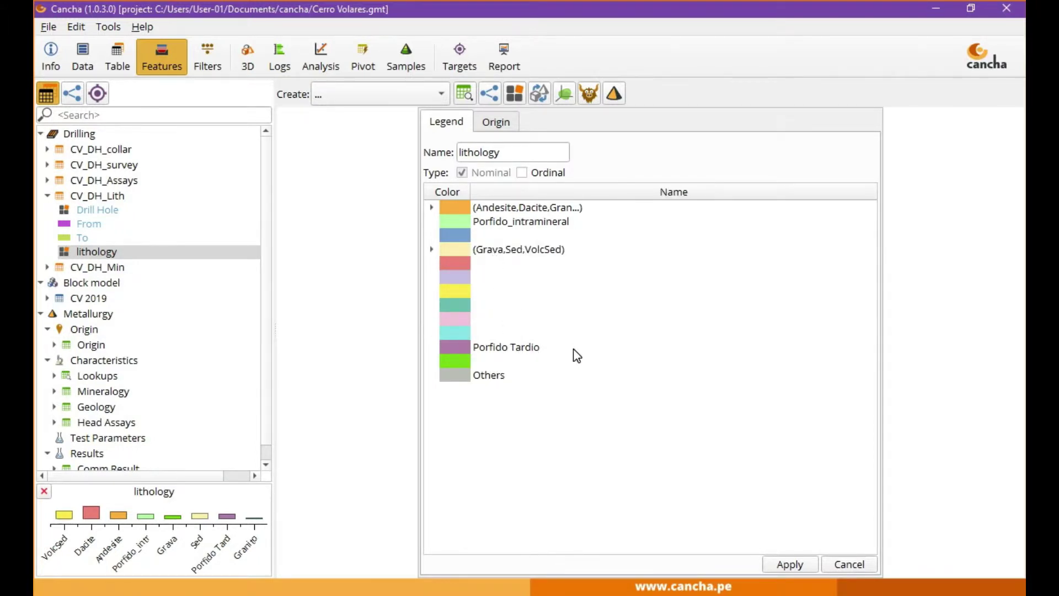
pyautogui.moveTo(515, 225); pyautogui.dragTo(493, 233)
pyautogui.moveTo(505, 348); pyautogui.dragTo(499, 220)
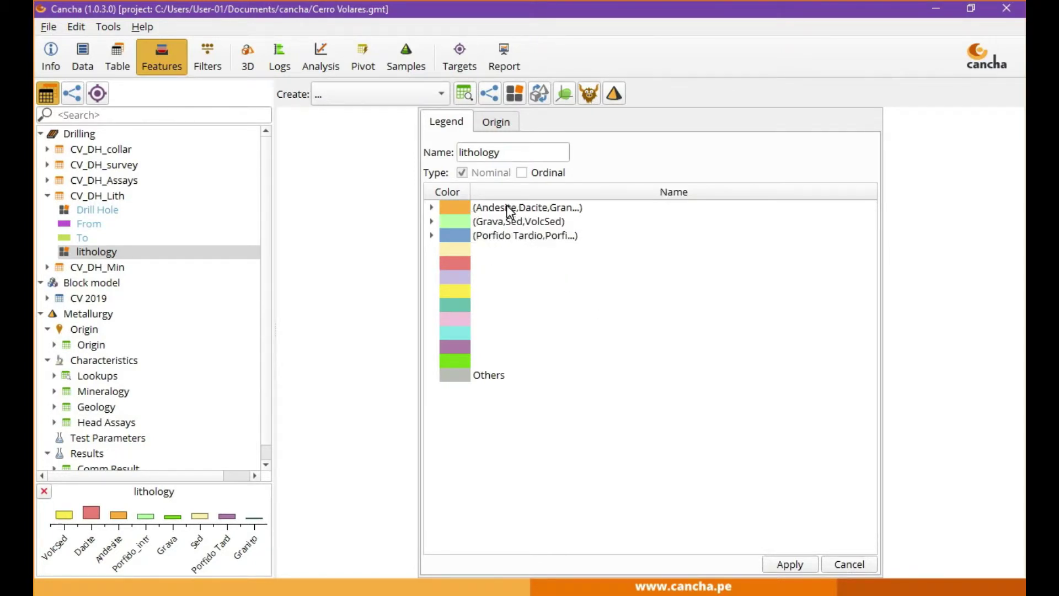
# - Check each group's members and regroup Porfido Tardio with Porfido_intramineral
pyautogui.click(431, 208)
pyautogui.click(431, 267)
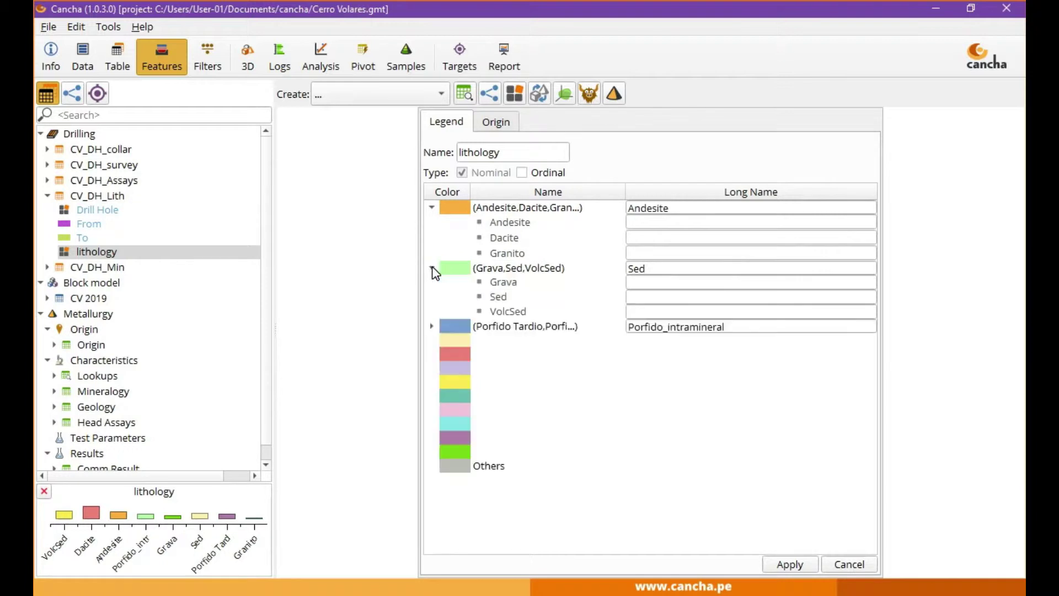
pyautogui.click(431, 326)
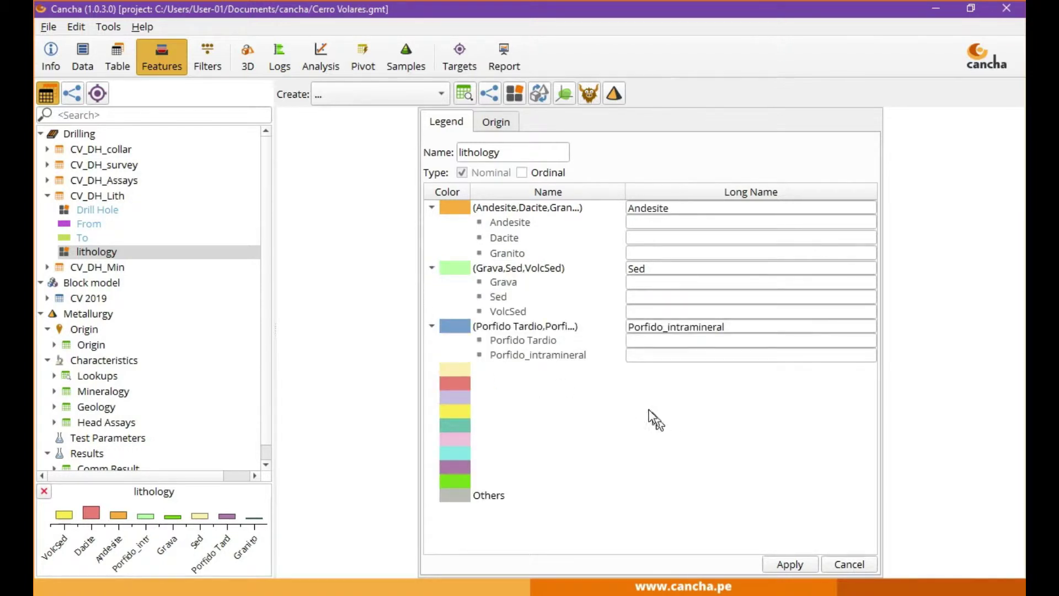
pyautogui.moveTo(504, 339); pyautogui.dragTo(519, 396)
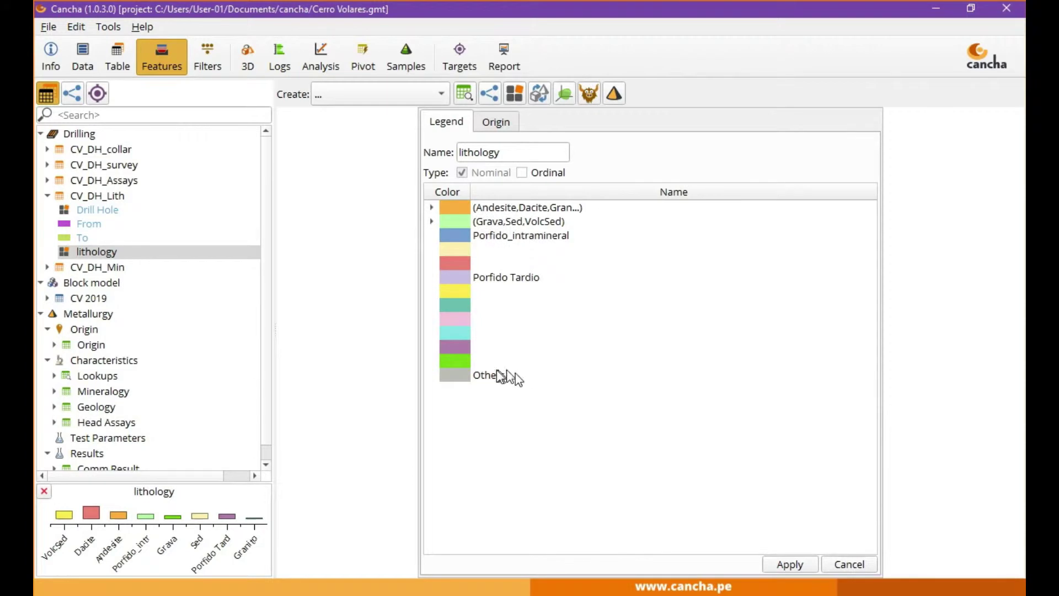
pyautogui.moveTo(491, 278); pyautogui.dragTo(512, 244)
pyautogui.click(431, 236)
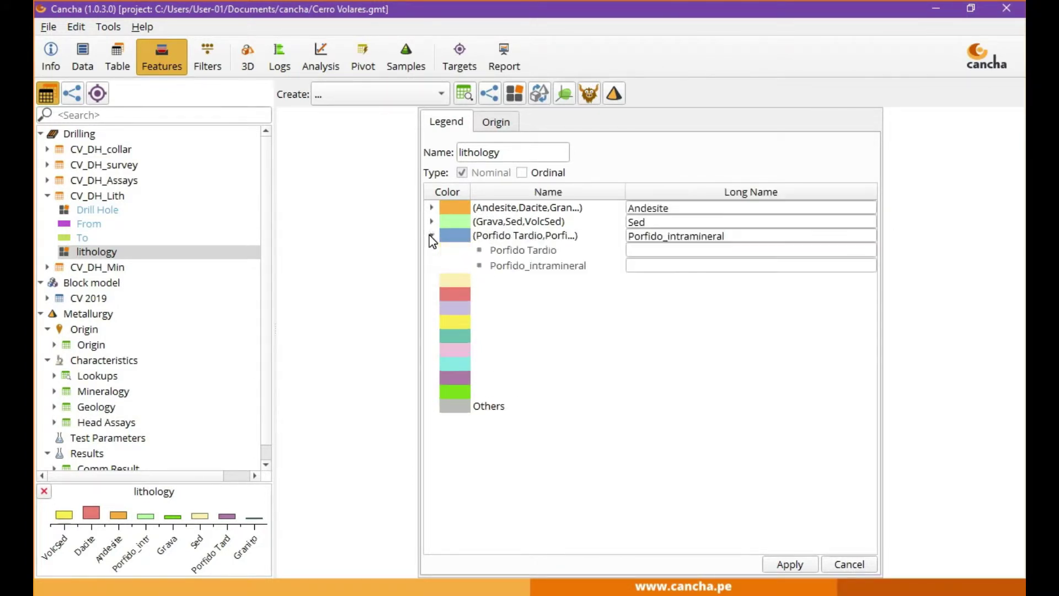
pyautogui.click(431, 221)
pyautogui.click(430, 207)
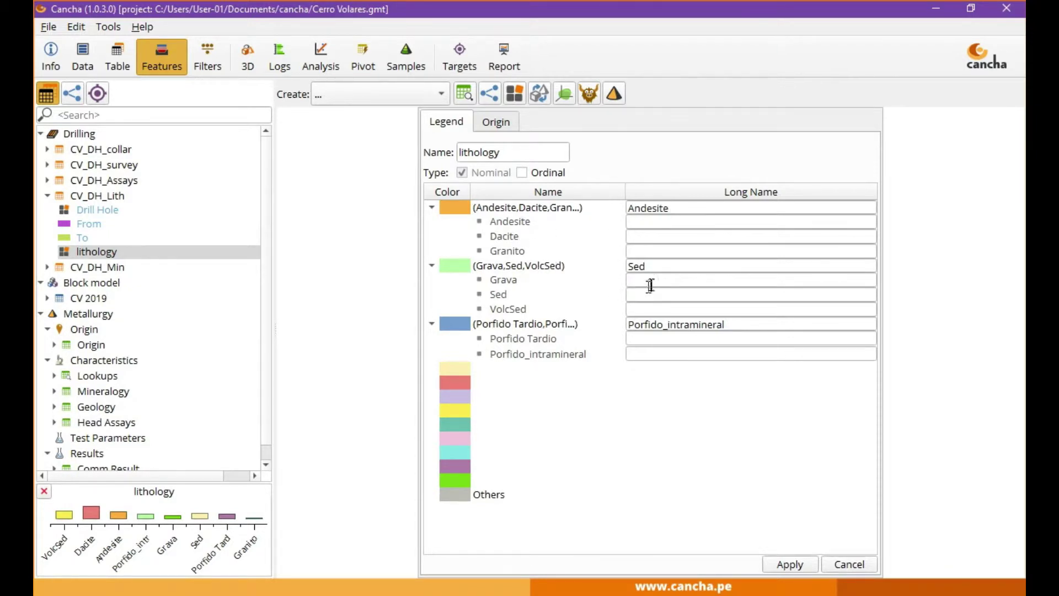
# - Give the groups long names Volcanic, Sedimentary and Mixed, and apply the legend
pyautogui.doubleClick(682, 210)
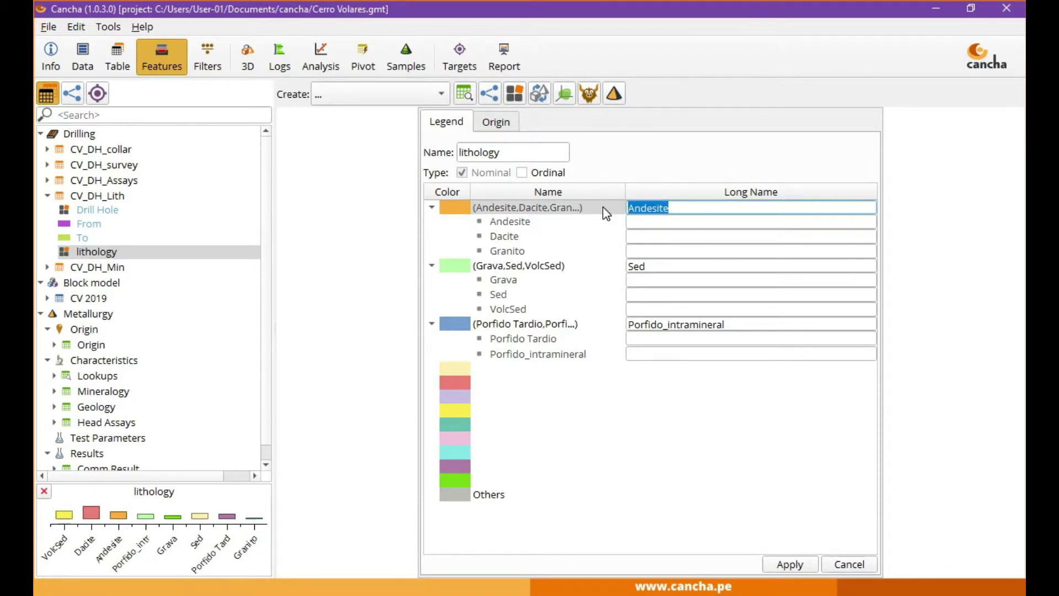
pyautogui.write('Volcanic')
pyautogui.doubleClick(657, 265)
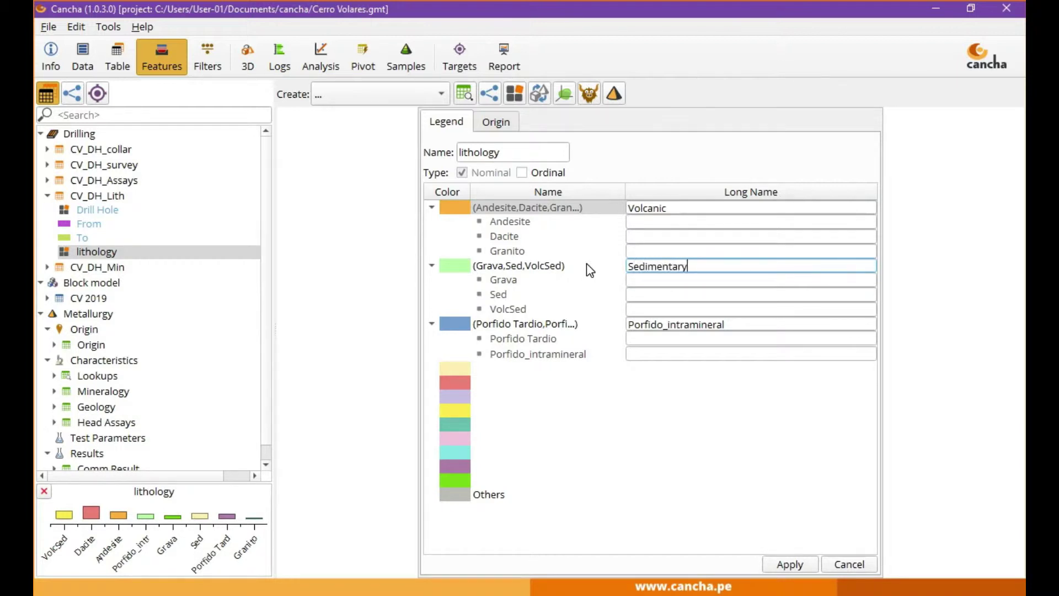
pyautogui.doubleClick(763, 320)
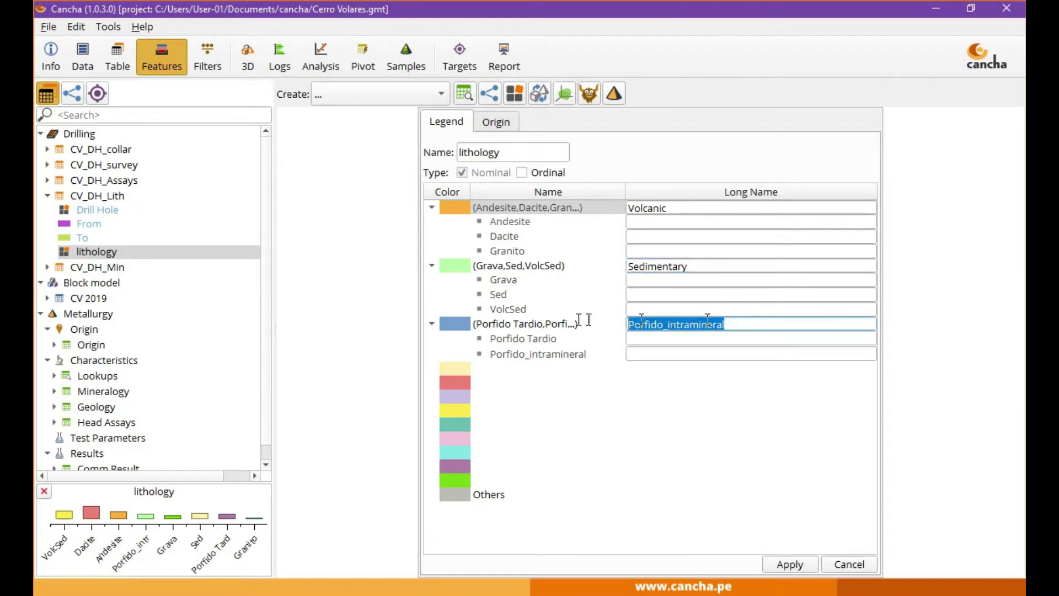
pyautogui.write('Mixed')
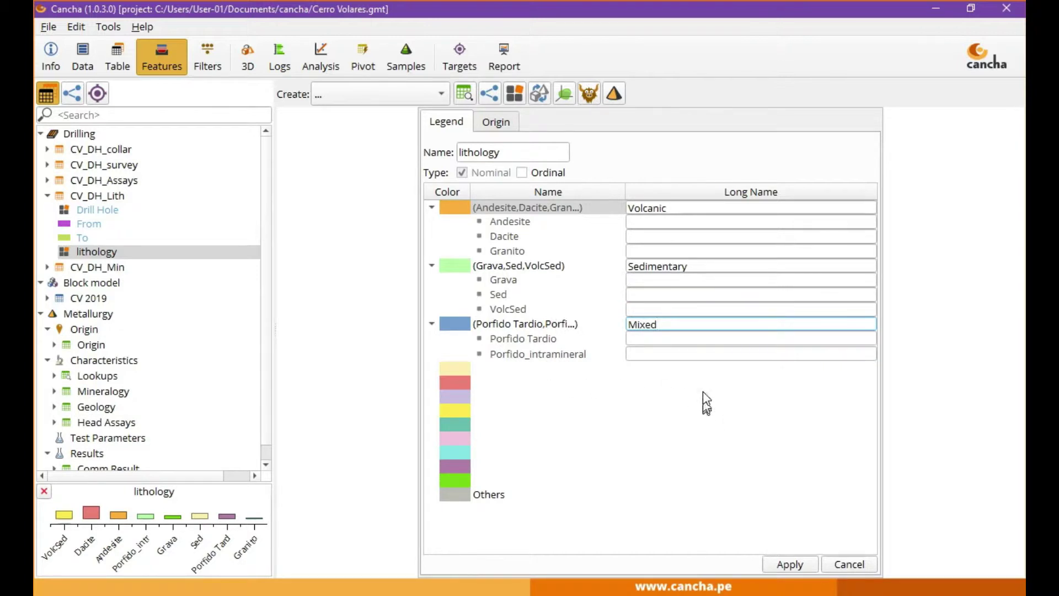
pyautogui.click(692, 336)
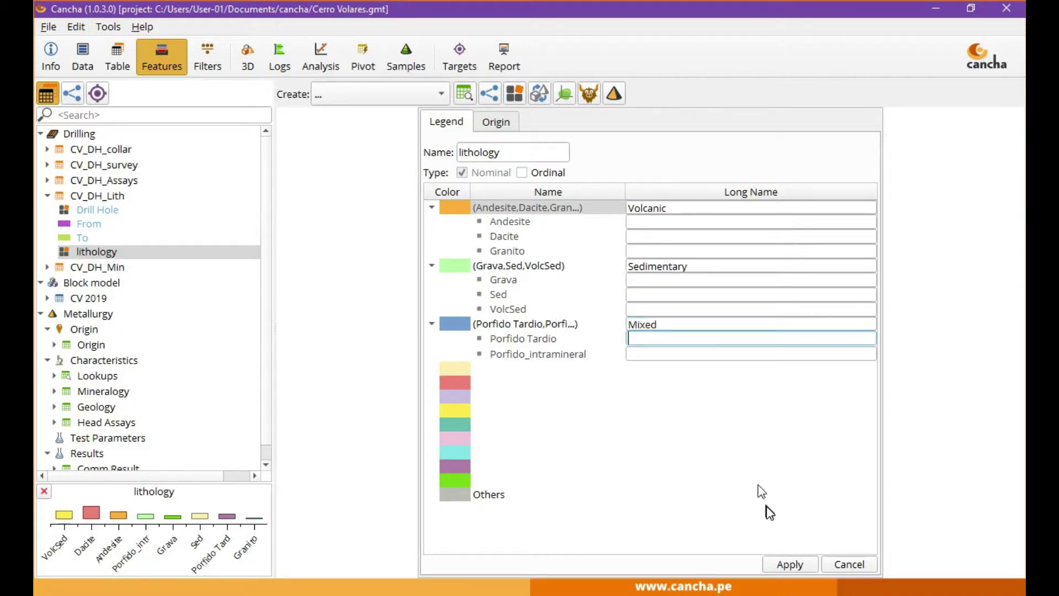
pyautogui.click(789, 564)
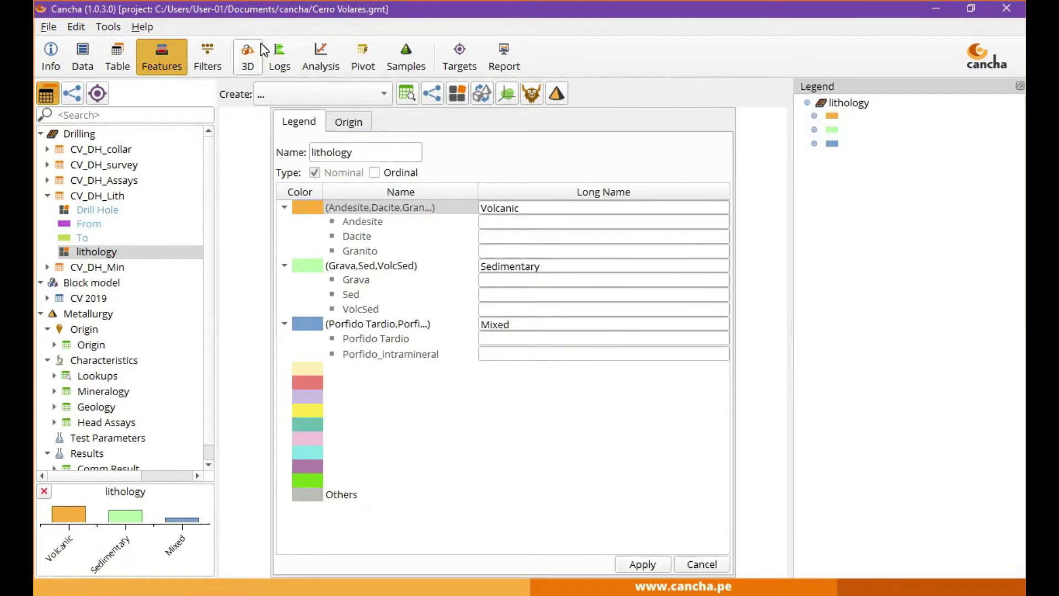
# - Back in 3D, hide the Volcanic and Sedimentary intervals to inspect the Mixed ones alone
pyautogui.click(247, 56)
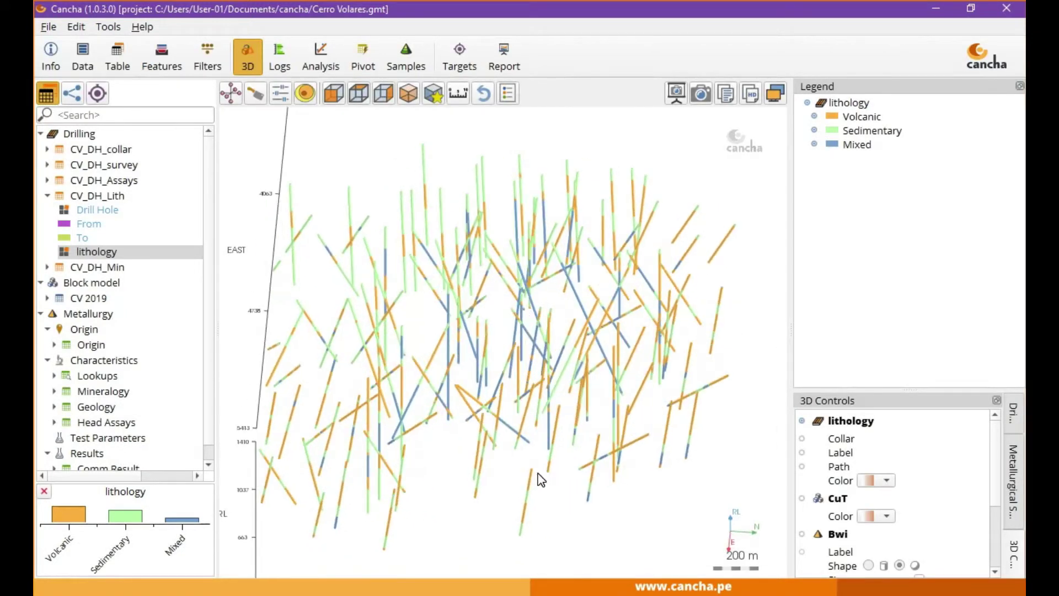
pyautogui.moveTo(638, 394); pyautogui.dragTo(543, 400)
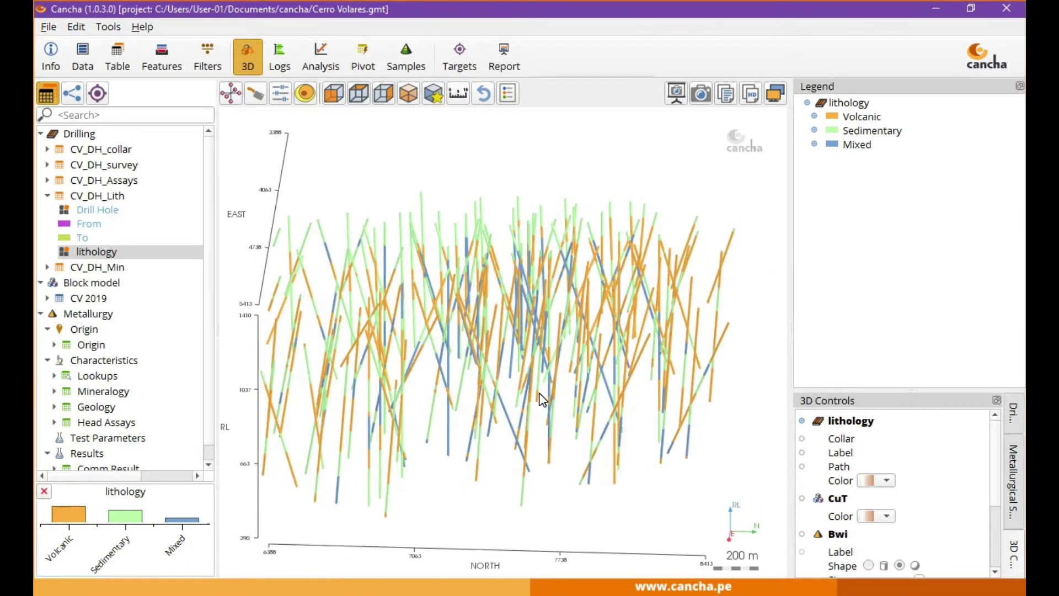
pyautogui.click(815, 117)
pyautogui.moveTo(669, 240); pyautogui.dragTo(694, 285)
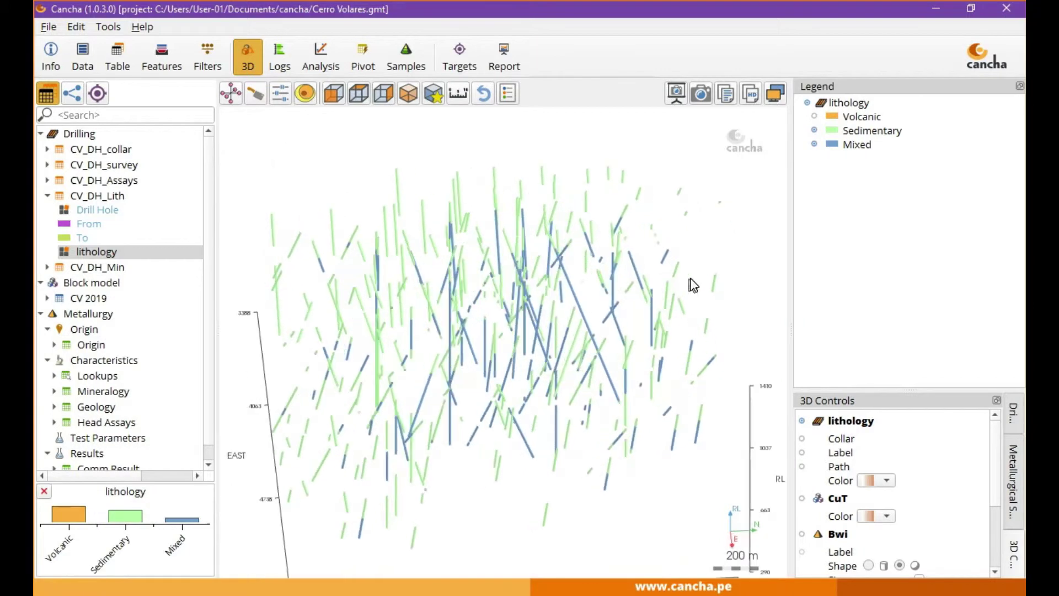
pyautogui.click(814, 131)
pyautogui.moveTo(750, 262); pyautogui.dragTo(596, 357)
# - Briefly toggle the Bwi spheres, restore all lithology groups, and stand the holes upright
pyautogui.scroll(-4, 833, 496)
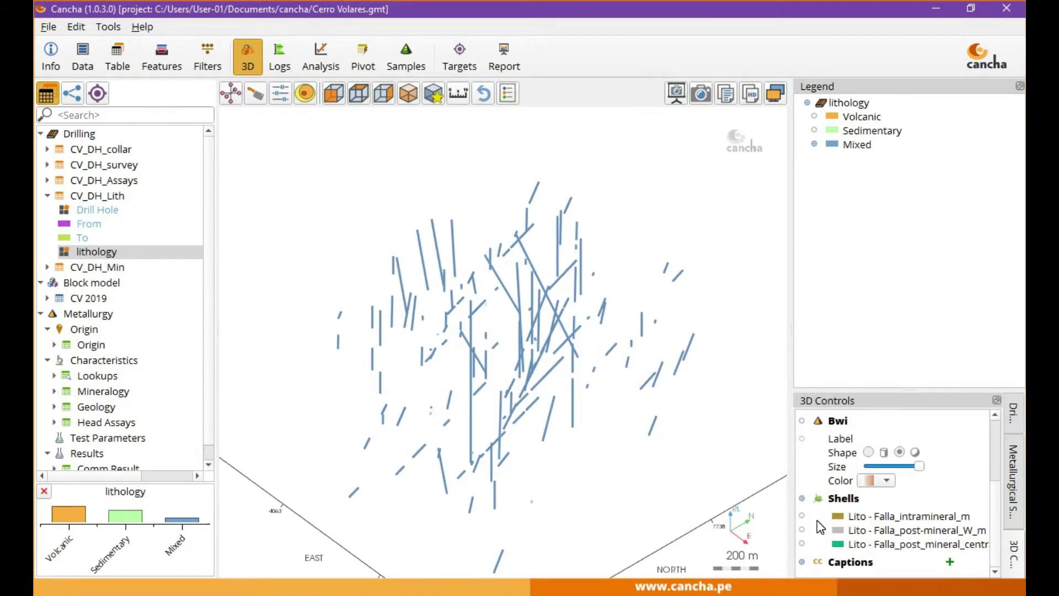
pyautogui.scroll(2, 834, 496)
pyautogui.click(802, 471)
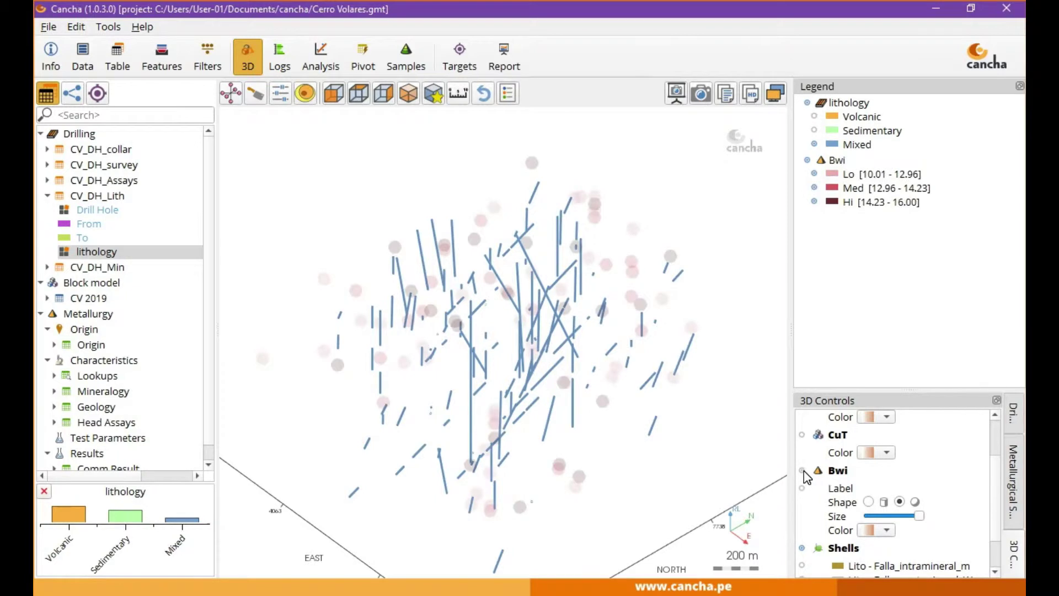
pyautogui.click(802, 470)
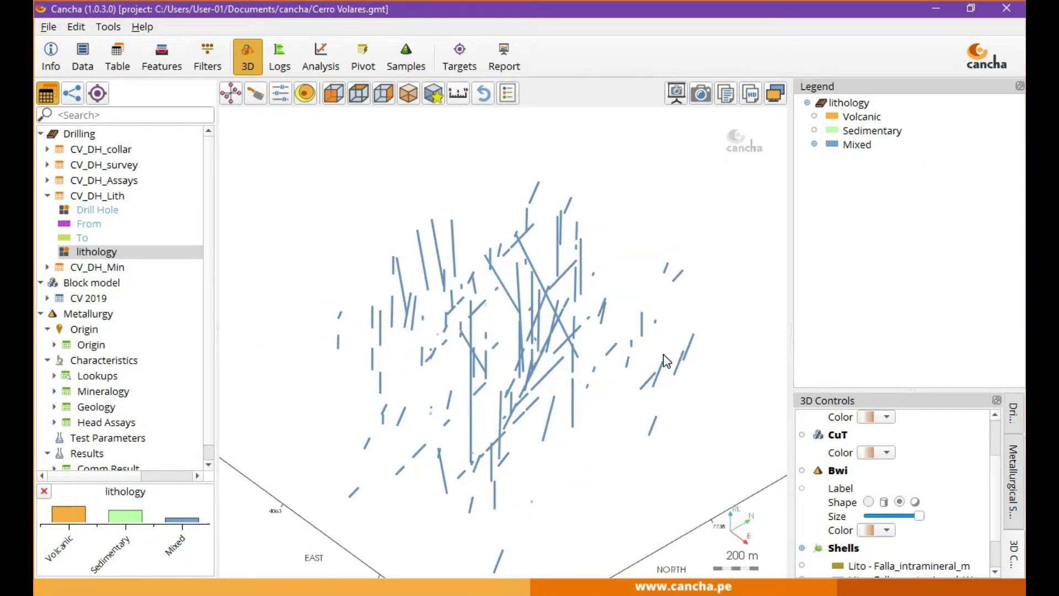
pyautogui.click(815, 131)
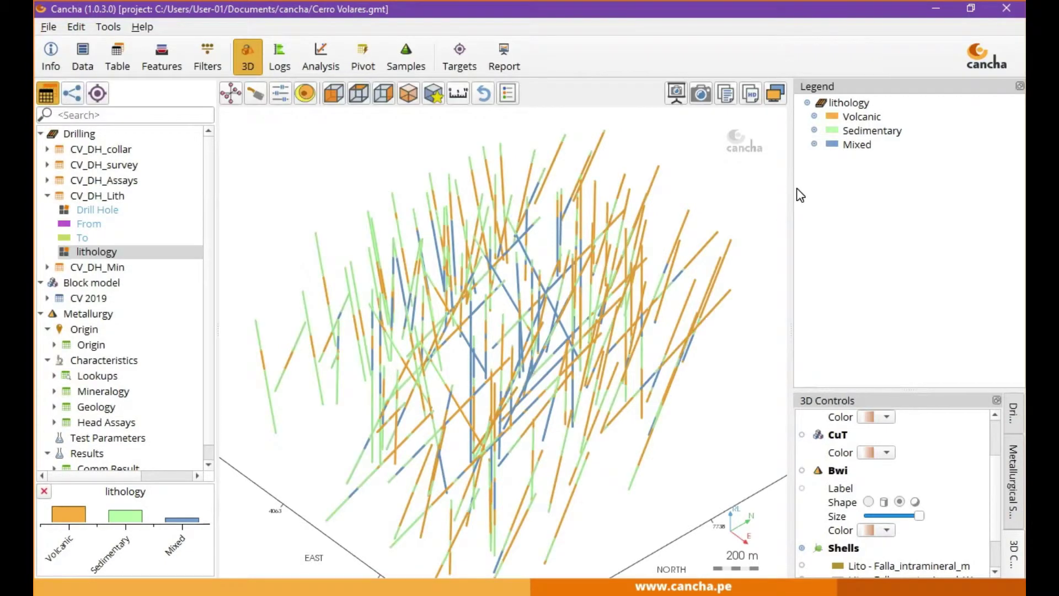
pyautogui.moveTo(645, 334); pyautogui.dragTo(590, 286)
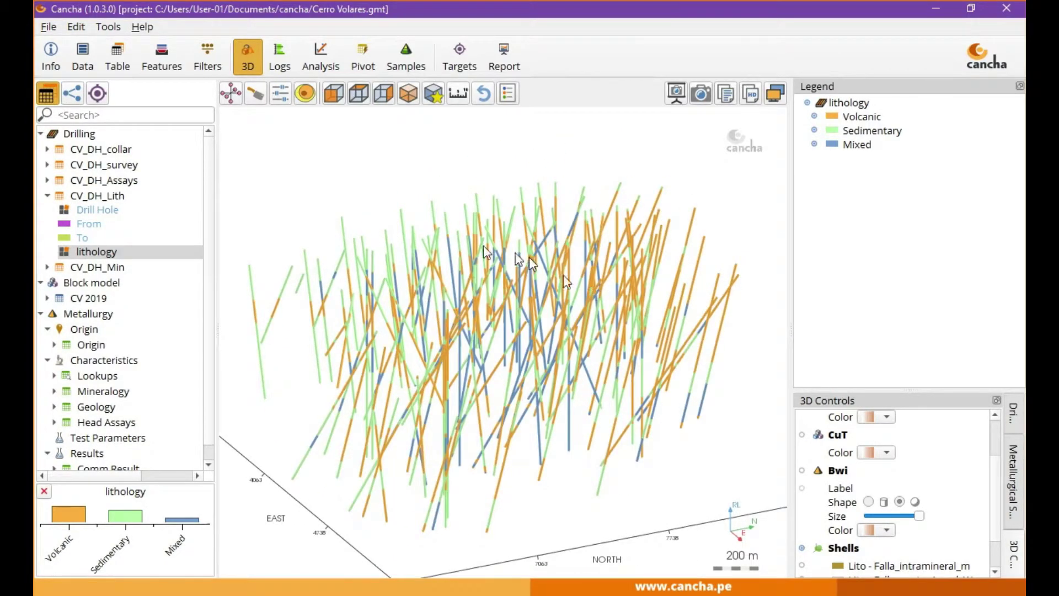
# - Add collar markers to the lithology drill holes and orbit around the field
pyautogui.scroll(2, 953, 429)
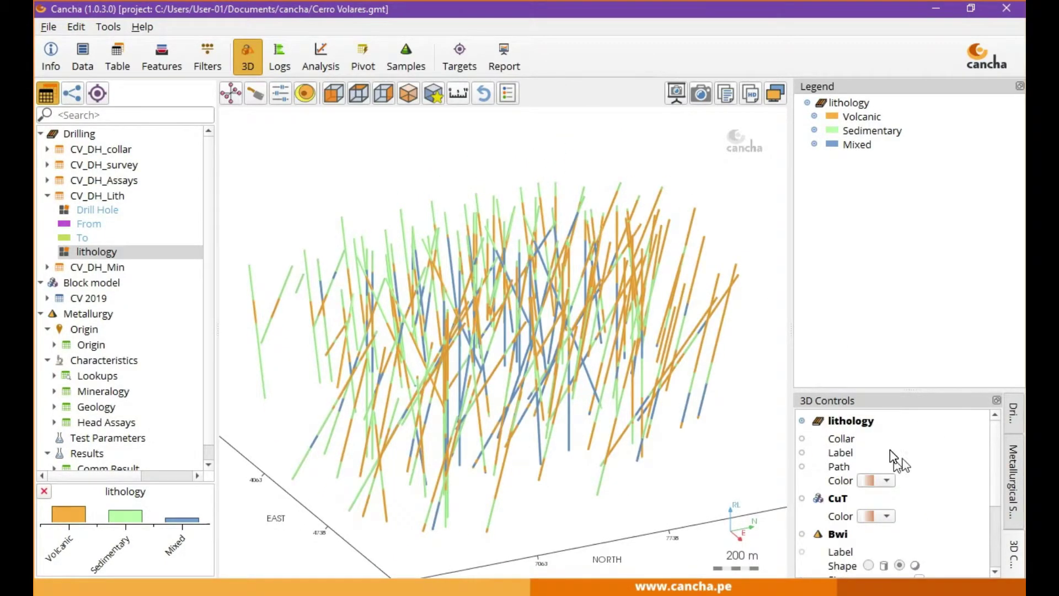
pyautogui.click(802, 438)
pyautogui.moveTo(573, 408); pyautogui.dragTo(460, 246)
pyautogui.scroll(10, 596, 219)
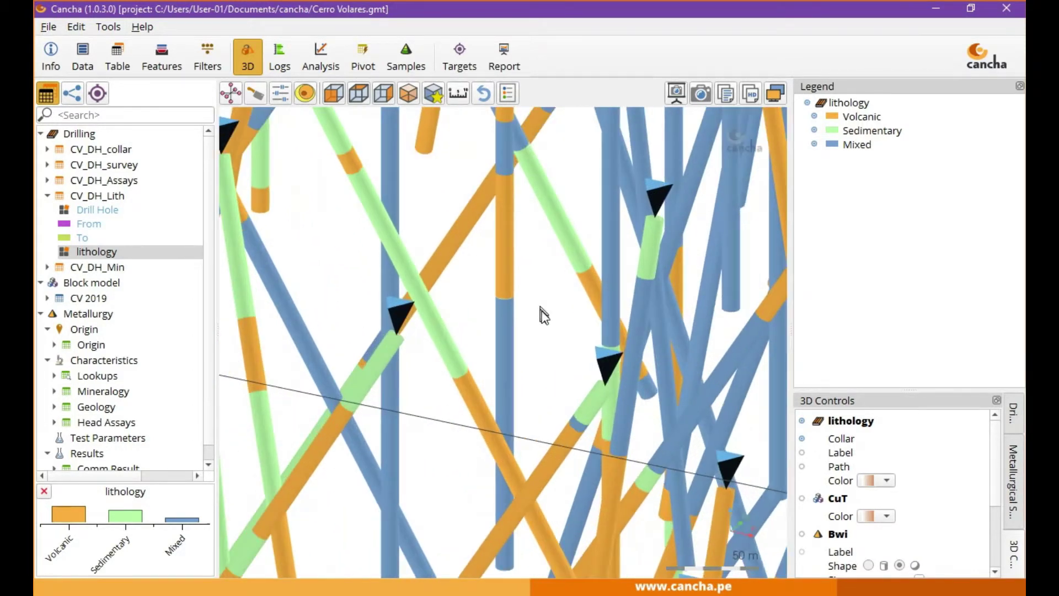
pyautogui.moveTo(543, 314); pyautogui.dragTo(494, 399)
pyautogui.moveTo(506, 308); pyautogui.dragTo(550, 262)
pyautogui.scroll(-10, 547, 256)
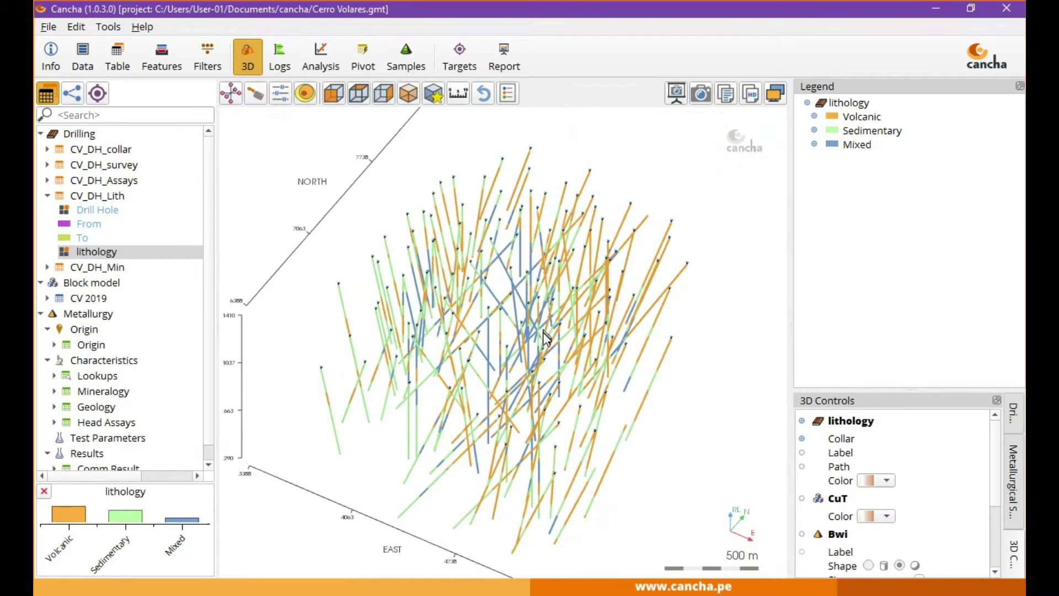
pyautogui.moveTo(635, 264); pyautogui.dragTo(553, 282)
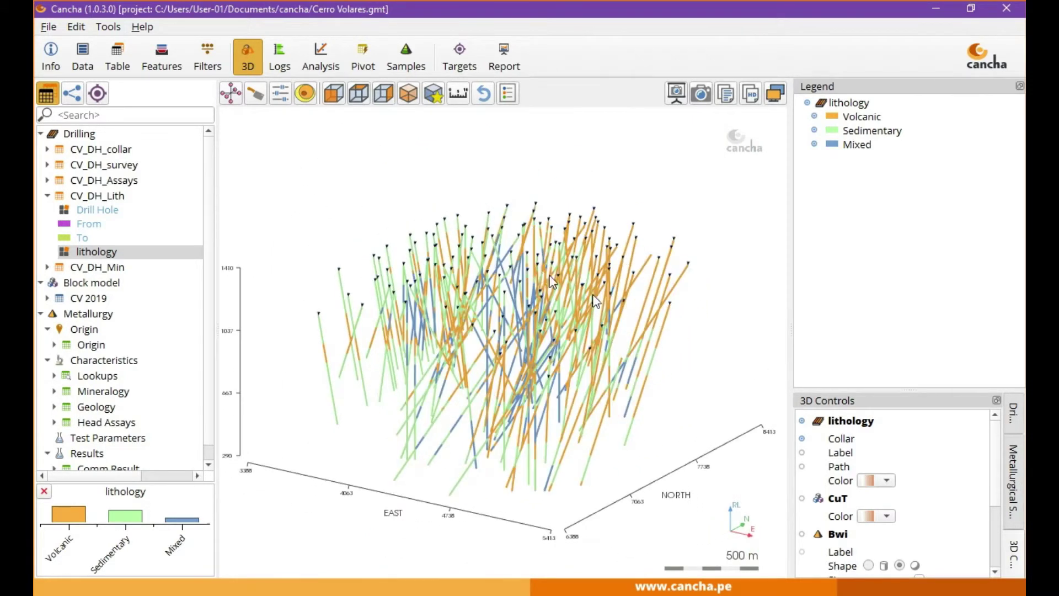
# - Label each drill hole with its name and enlarge the 3D Controls panel
pyautogui.click(803, 452)
pyautogui.moveTo(664, 357); pyautogui.dragTo(626, 393)
pyautogui.scroll(6, 483, 363)
pyautogui.scroll(-6, 626, 393)
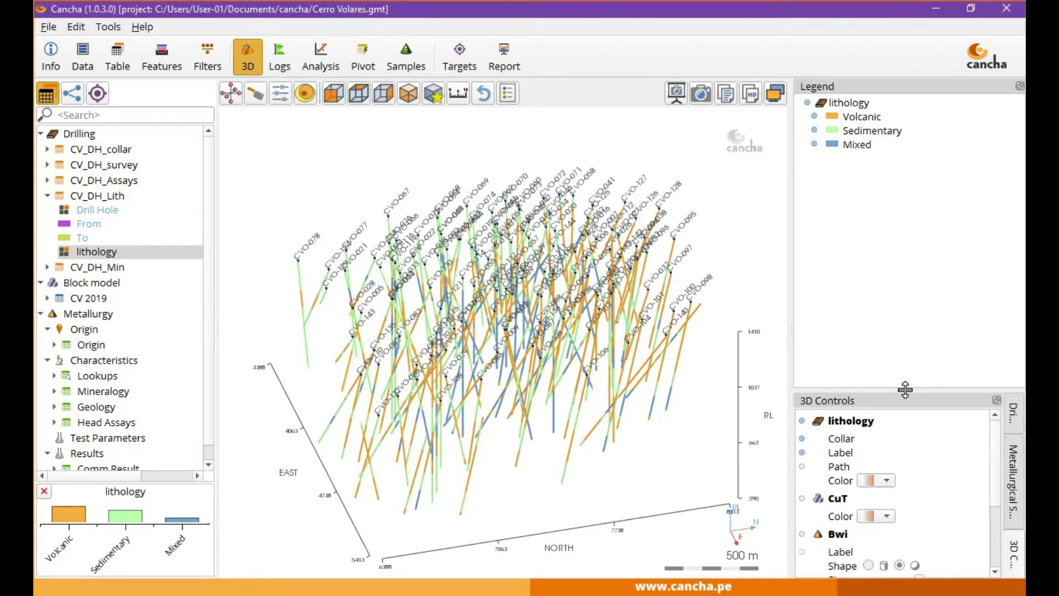
pyautogui.moveTo(905, 389); pyautogui.dragTo(912, 172)
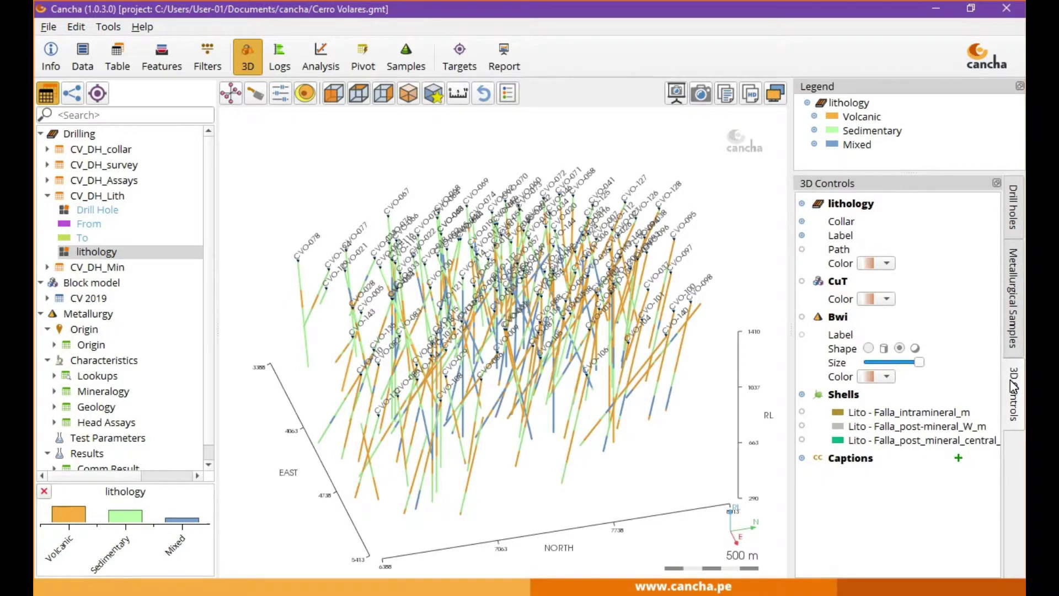
# - Isolate drill holes CVO-013, CVO-017, CVO-019 and CVO-020 in turn, then show all again
pyautogui.click(1014, 213)
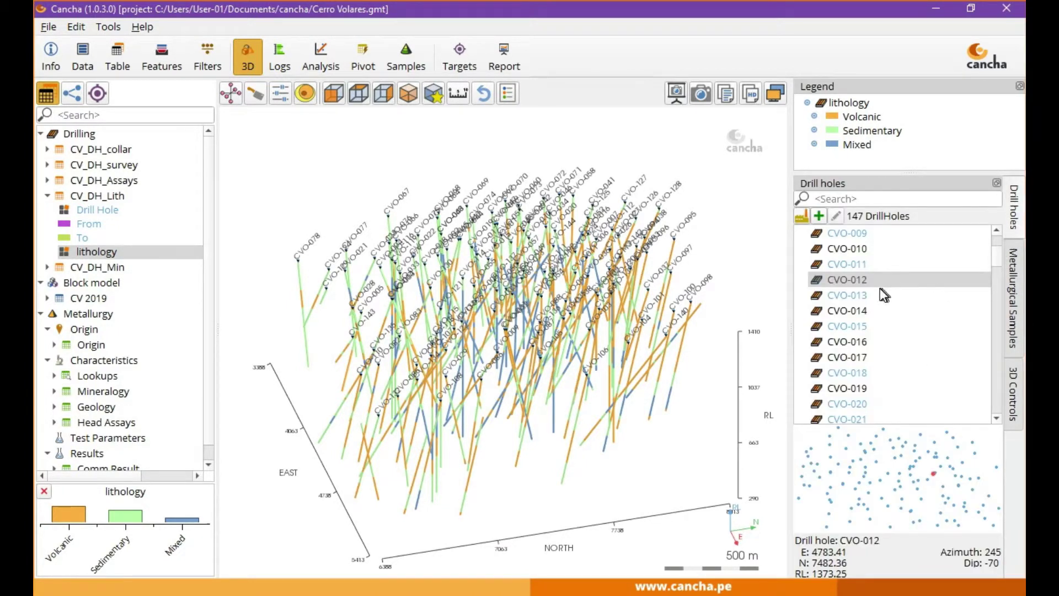
pyautogui.click(844, 297)
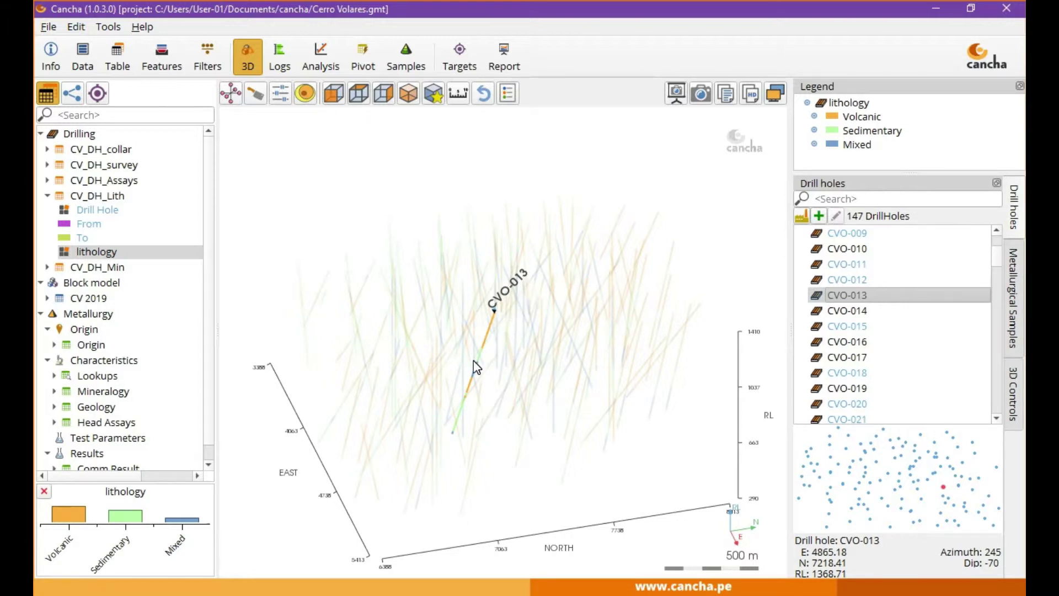
pyautogui.click(882, 357)
pyautogui.click(887, 389)
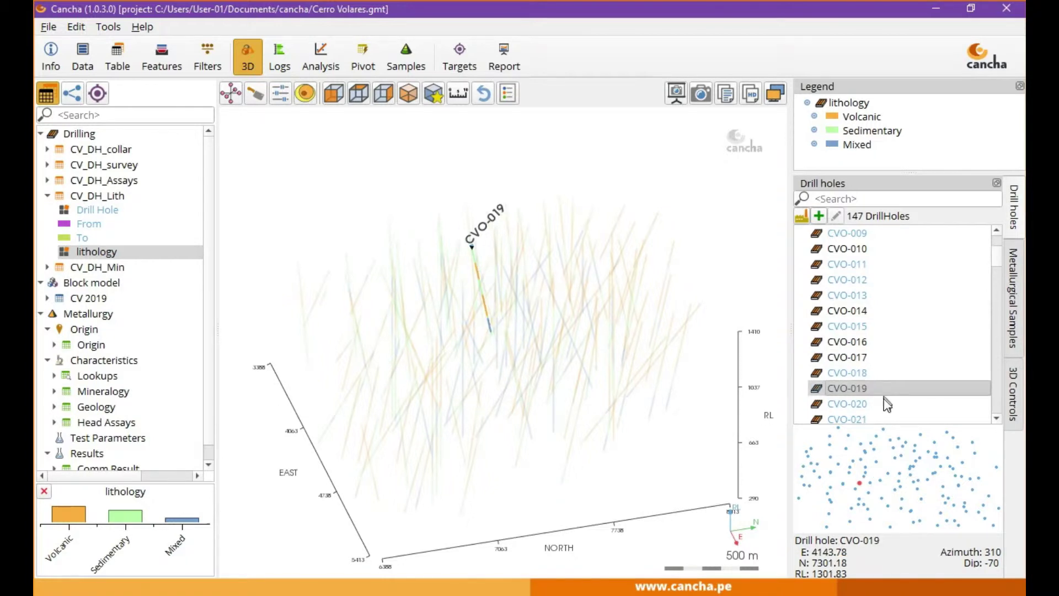
pyautogui.click(885, 406)
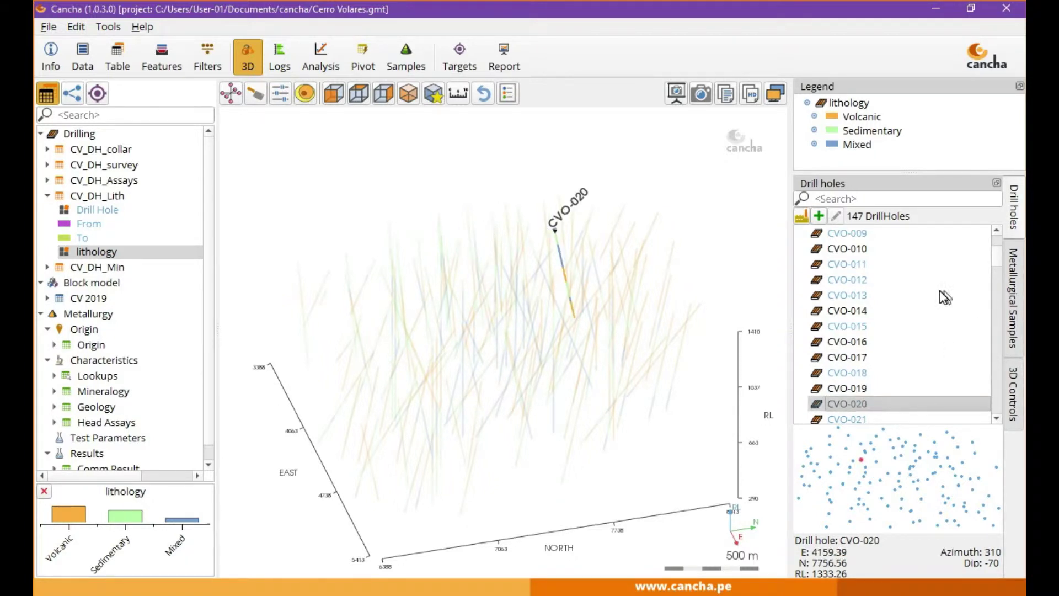
pyautogui.click(733, 274)
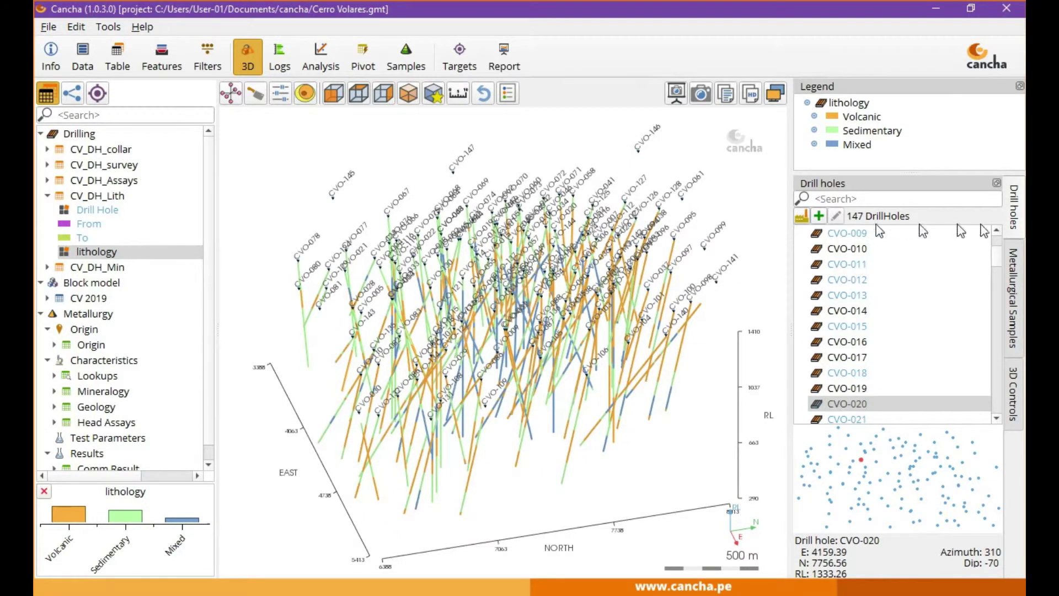
# - Pick holes from the collar map, including CVO-013, CVO-002 and finally CVO-084
pyautogui.click(1016, 389)
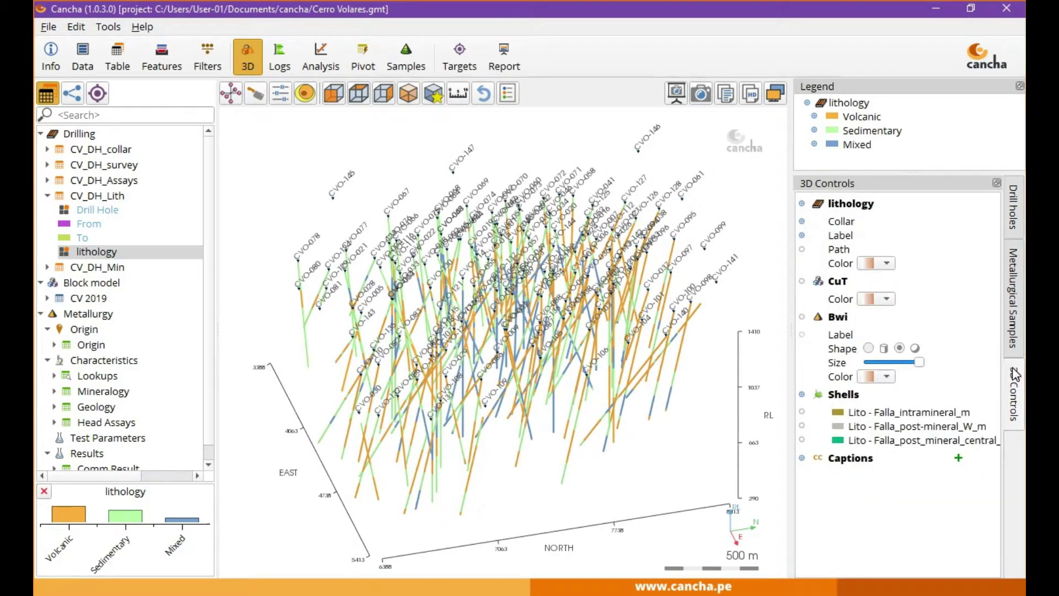
pyautogui.click(1018, 226)
pyautogui.click(946, 487)
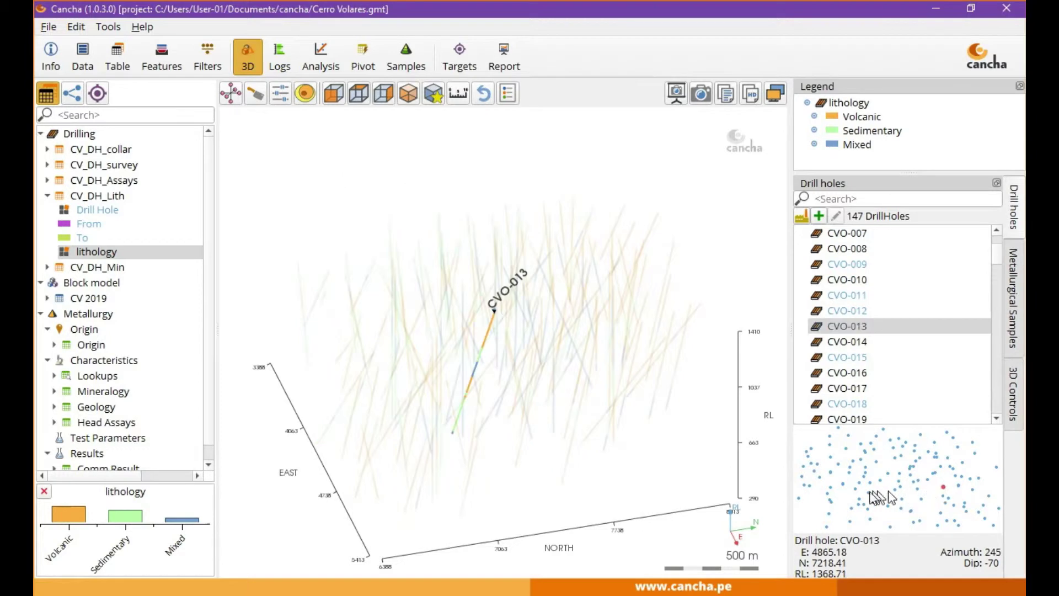
pyautogui.click(869, 493)
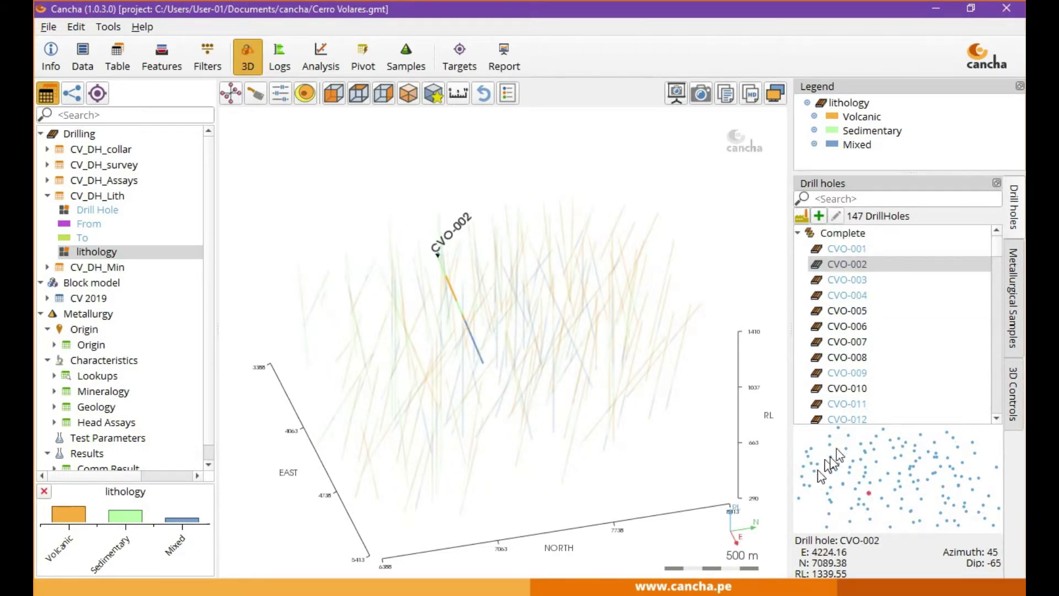
pyautogui.click(936, 457)
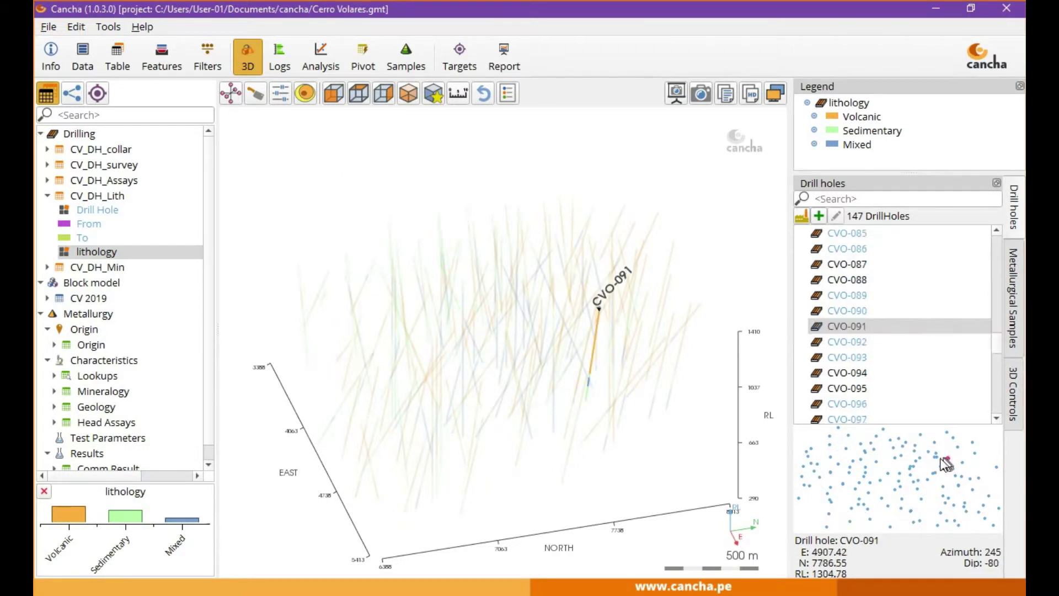
pyautogui.click(833, 468)
pyautogui.click(829, 494)
pyautogui.click(939, 518)
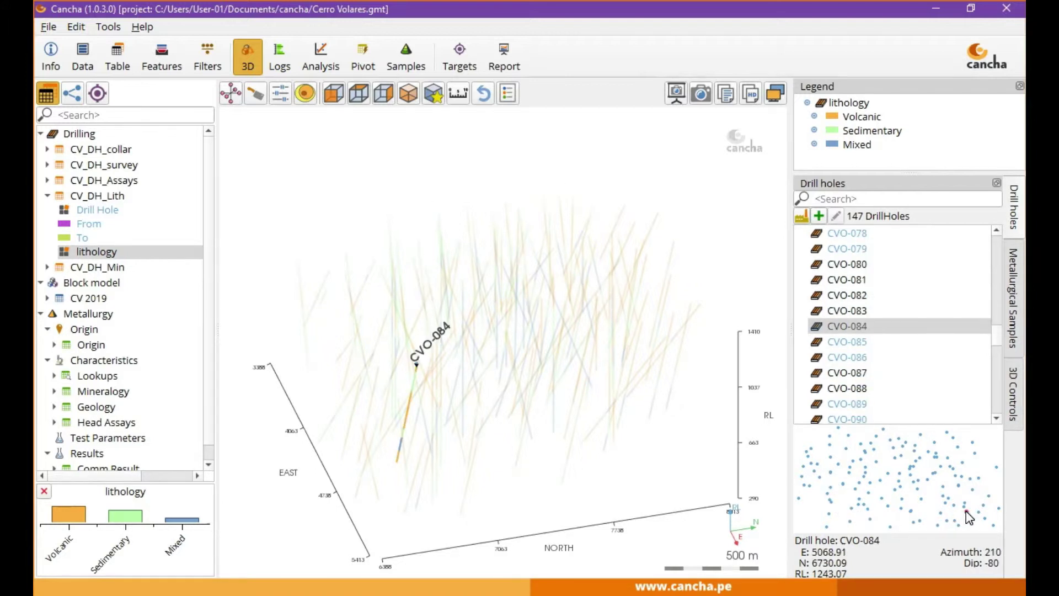
# - Highlight several metallurgical samples from the sample map in 3D, ending with CAS-006 on CVO-134
pyautogui.click(1016, 291)
pyautogui.click(932, 468)
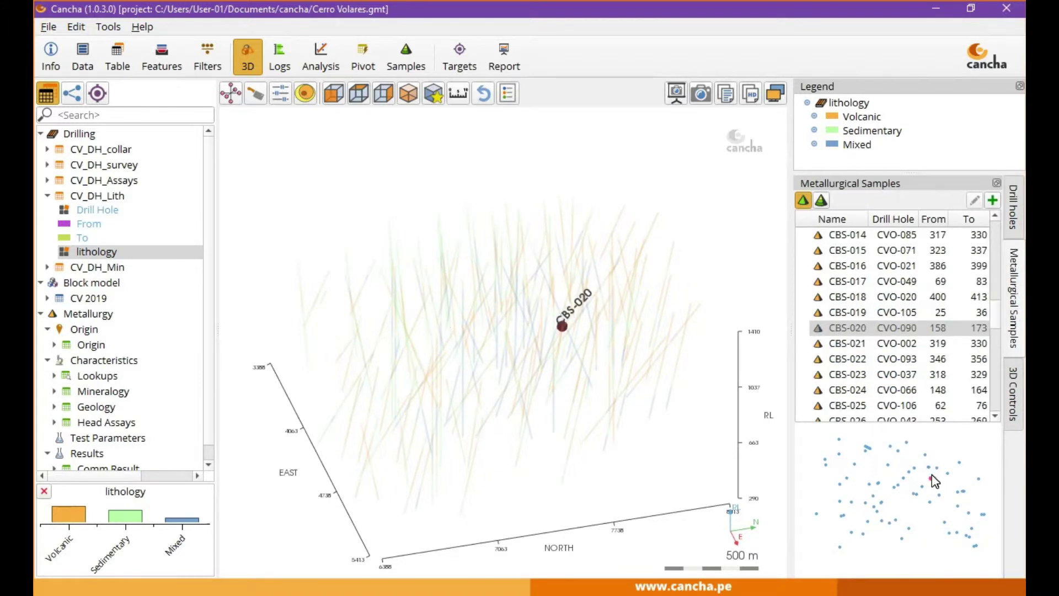
pyautogui.click(878, 484)
pyautogui.click(840, 484)
pyautogui.click(863, 533)
pyautogui.click(908, 534)
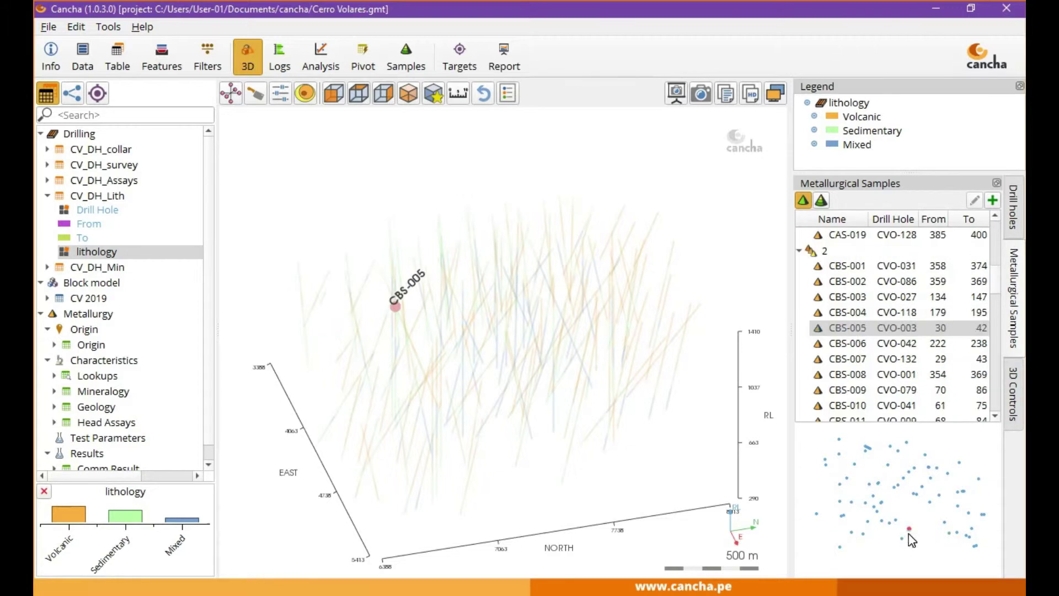
pyautogui.click(957, 533)
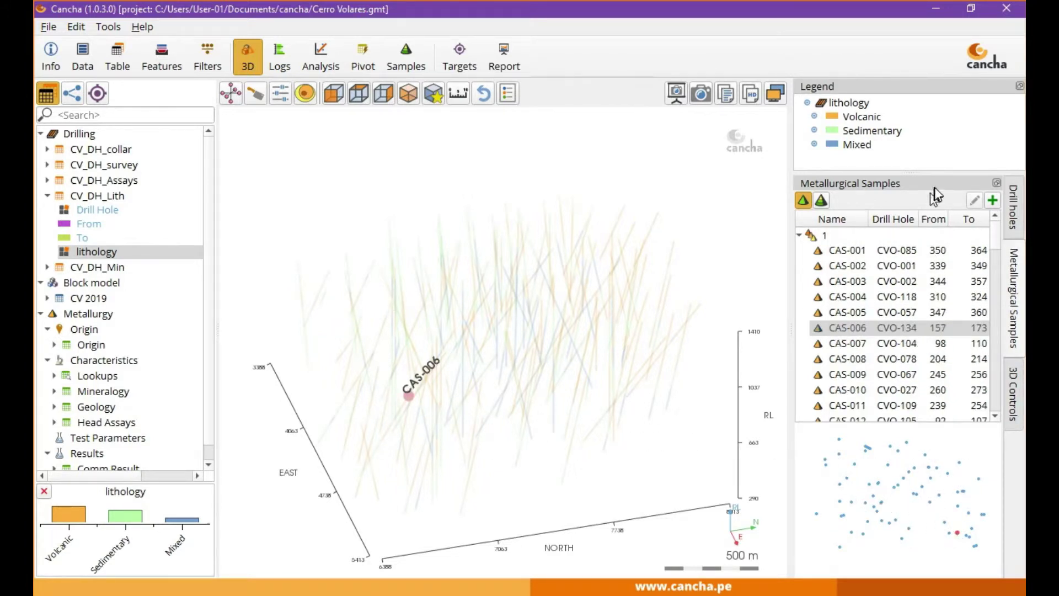
pyautogui.click(1014, 383)
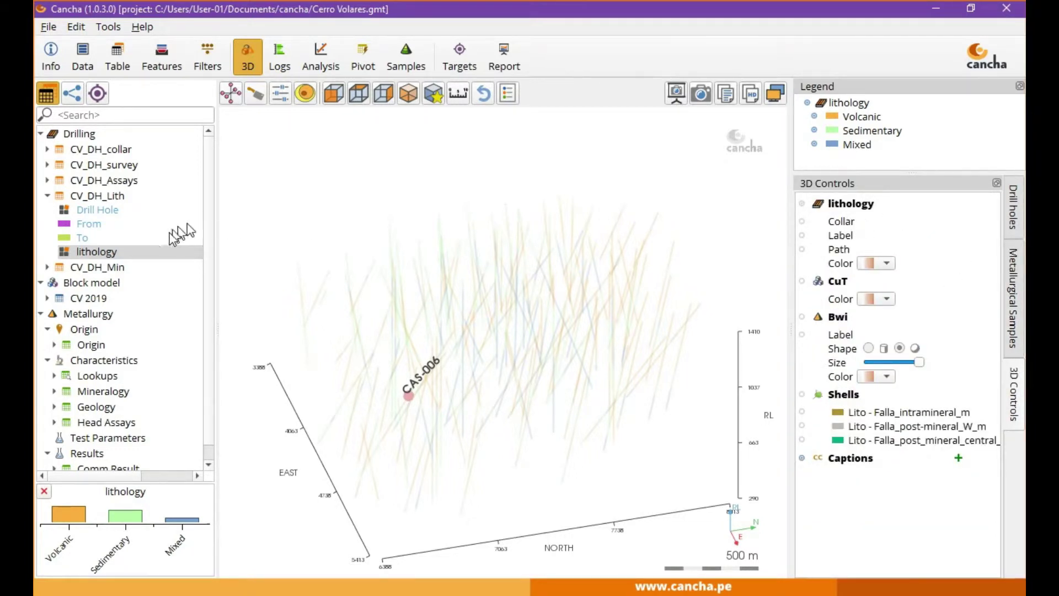
# - Swap the lithology drill holes for the CV 2019 CuT block model and select its CuT field
pyautogui.click(802, 204)
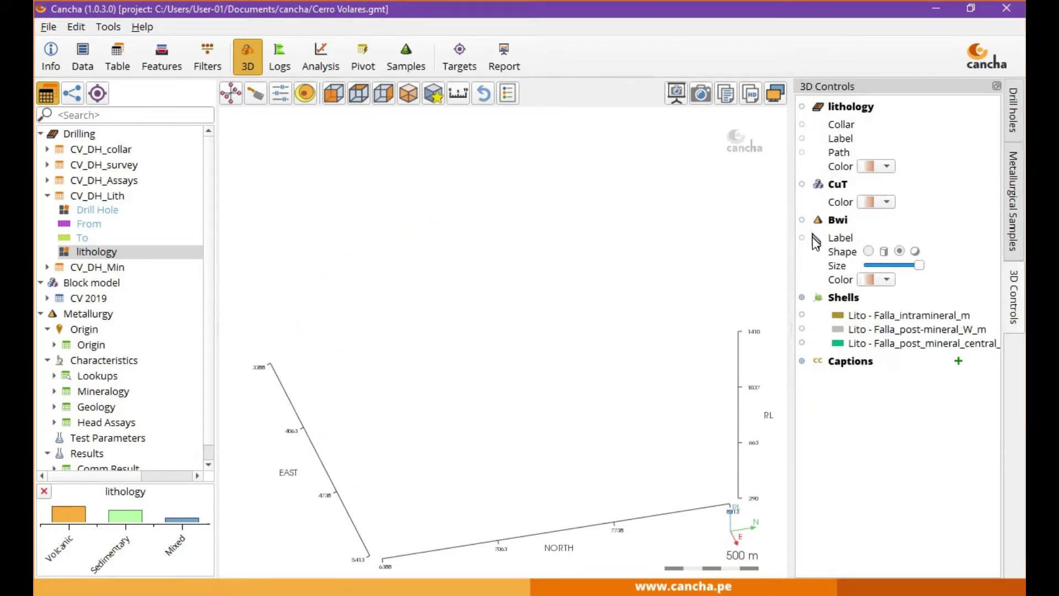
pyautogui.click(802, 186)
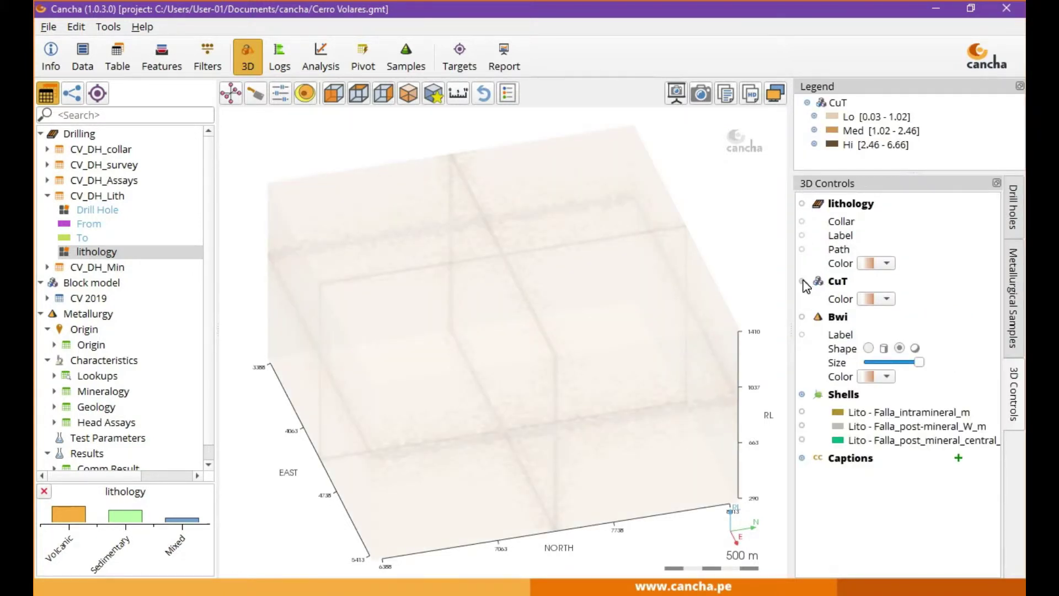
pyautogui.moveTo(645, 353); pyautogui.dragTo(580, 356)
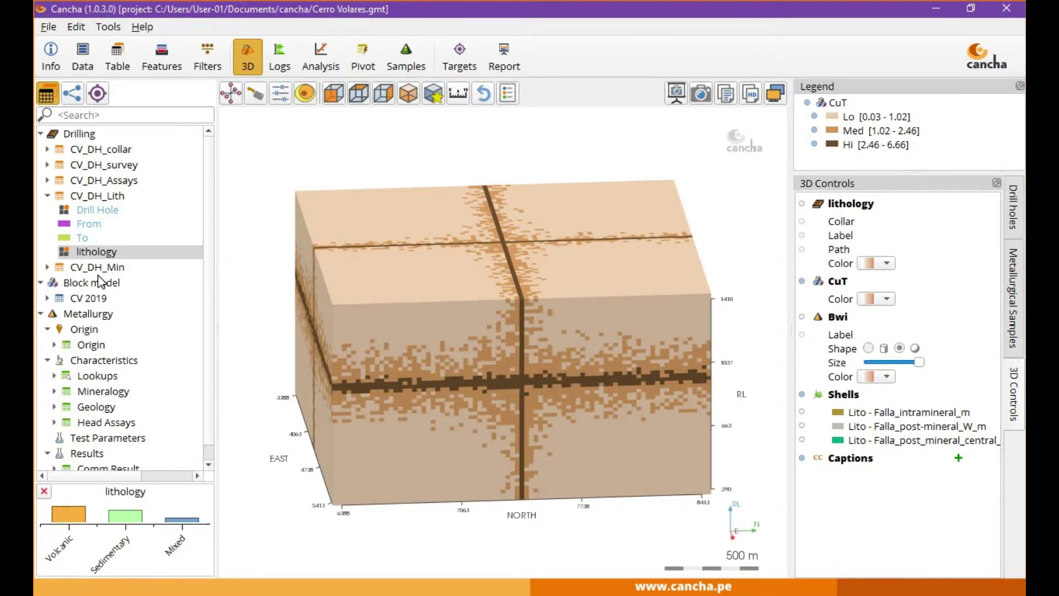
pyautogui.click(88, 298)
pyautogui.click(86, 298)
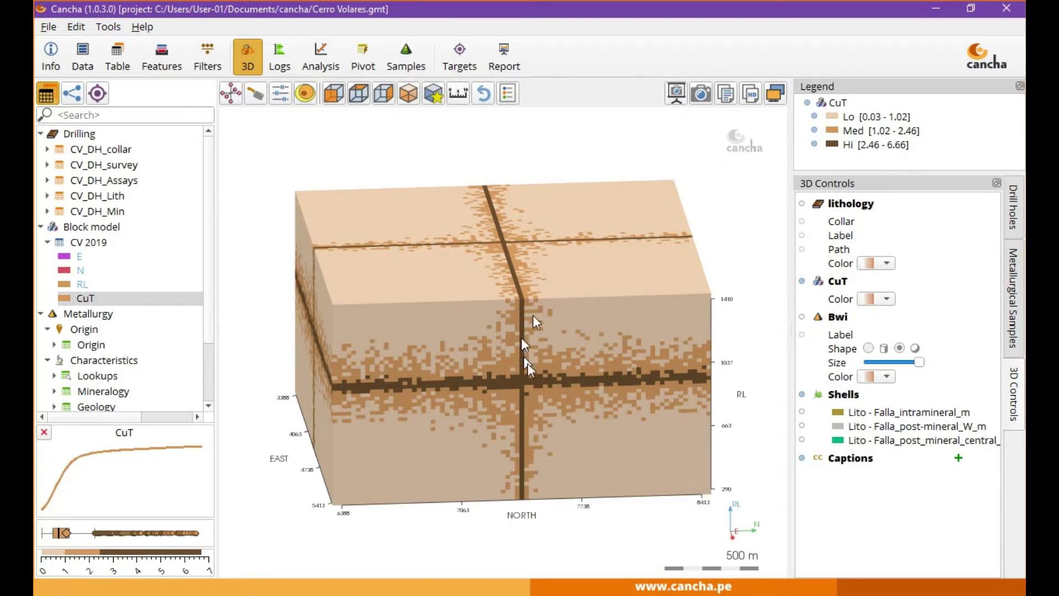
pyautogui.moveTo(545, 383); pyautogui.dragTo(386, 389)
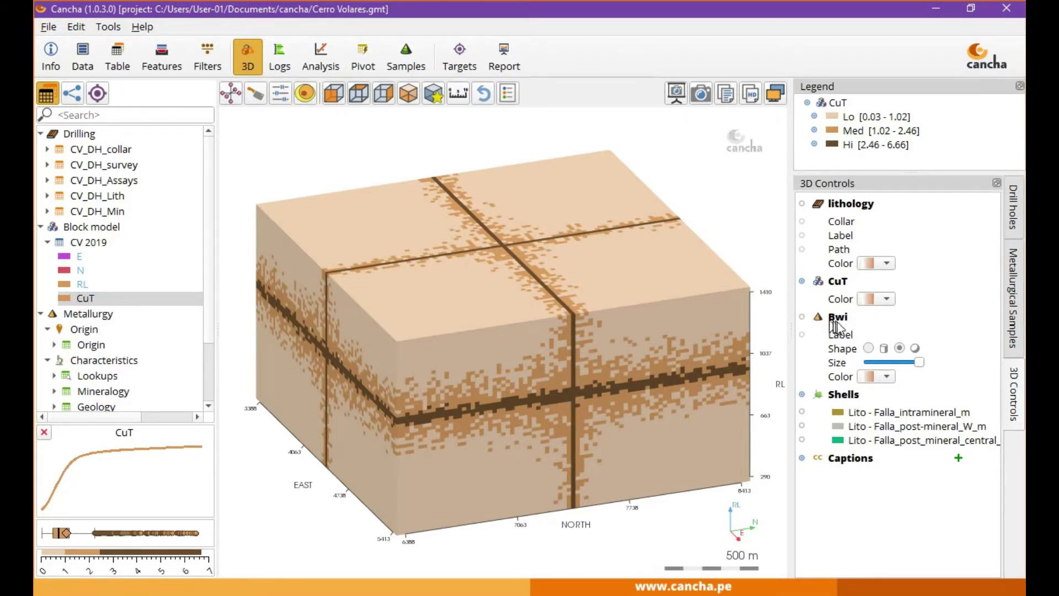
# - Try other CuT colour ramps, including yellow-to-purple, while rotating the block model side-on
pyautogui.click(875, 299)
pyautogui.click(881, 325)
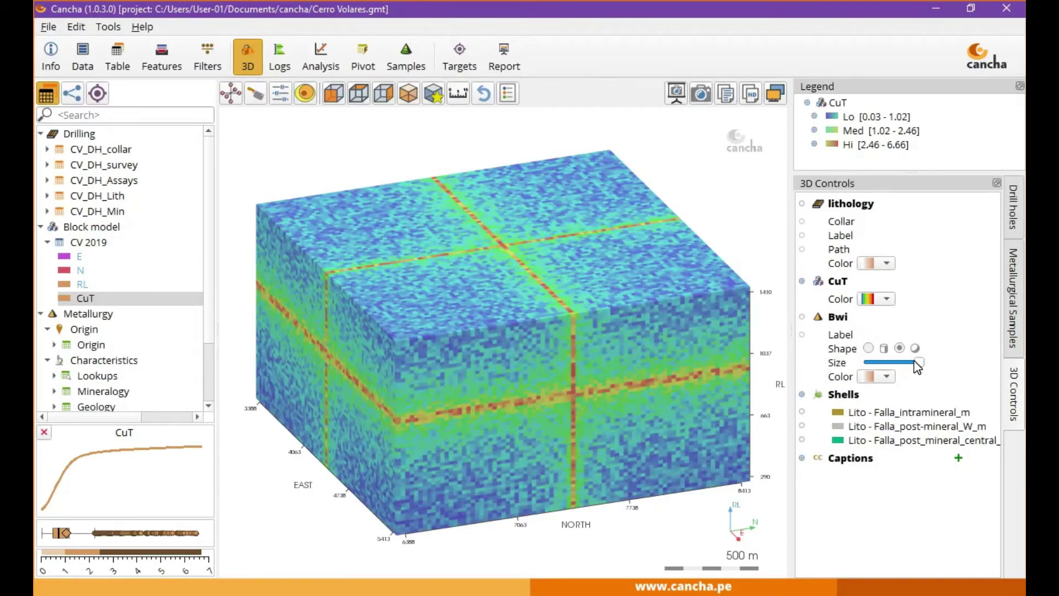
pyautogui.moveTo(679, 348); pyautogui.dragTo(671, 420)
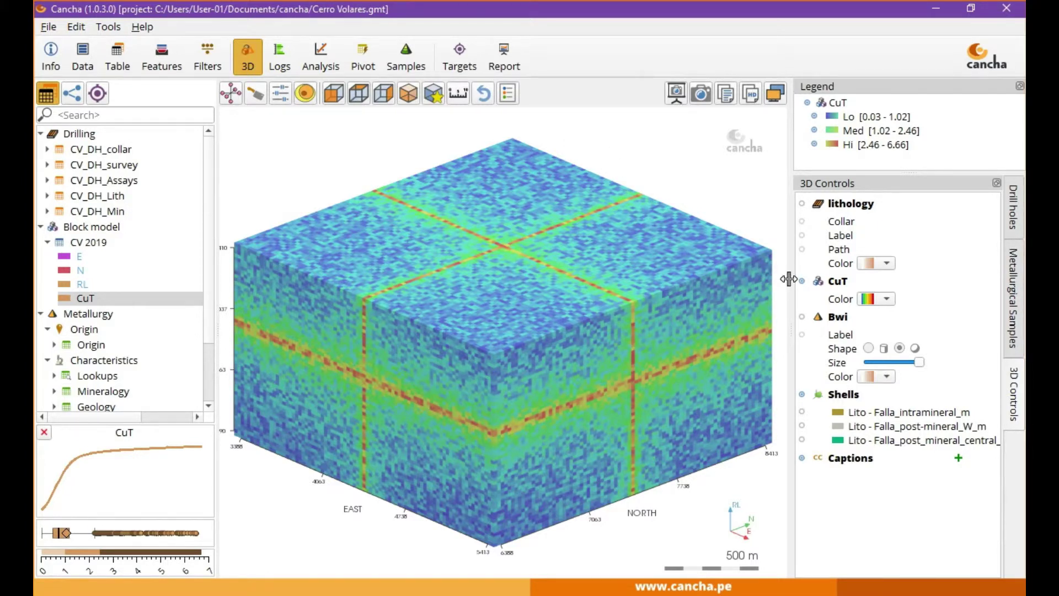
pyautogui.click(882, 299)
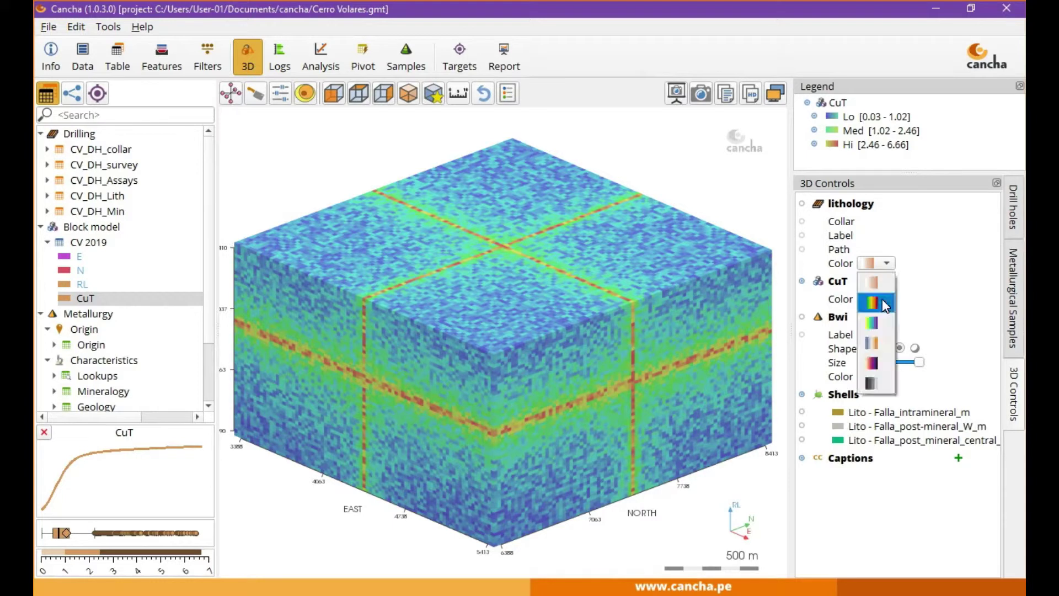
pyautogui.click(882, 323)
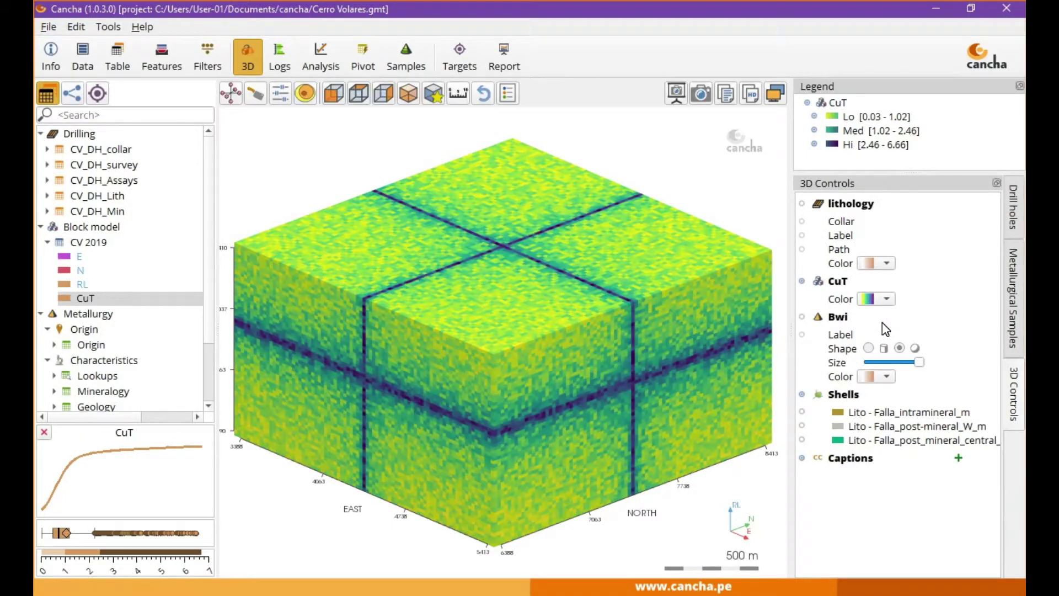
pyautogui.moveTo(699, 403); pyautogui.dragTo(670, 413)
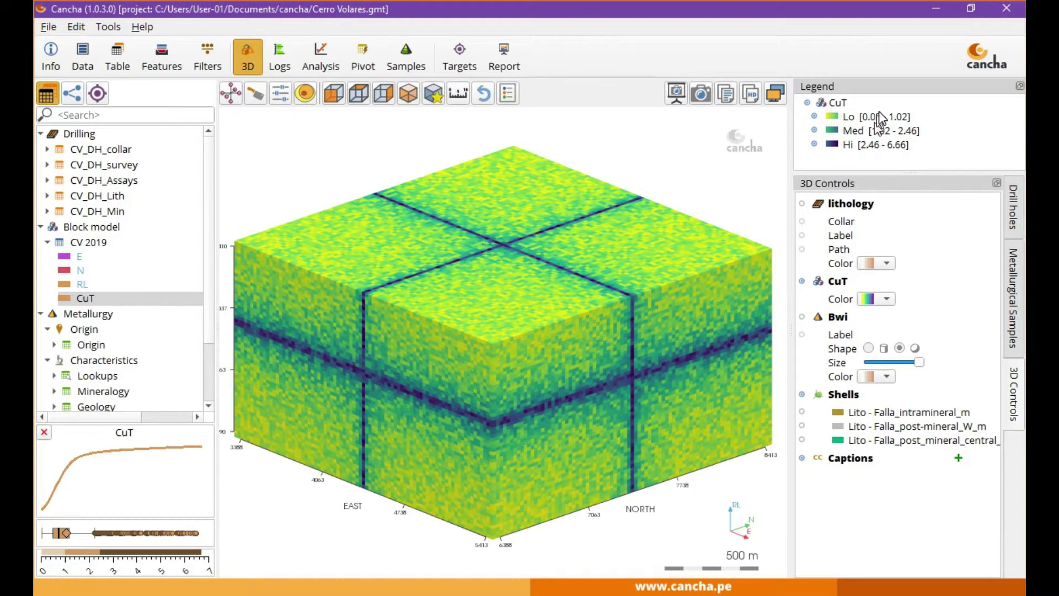
# - Apply the greyscale ramp to CuT for grey Lo, Med and Hi classes
pyautogui.click(889, 303)
pyautogui.click(884, 325)
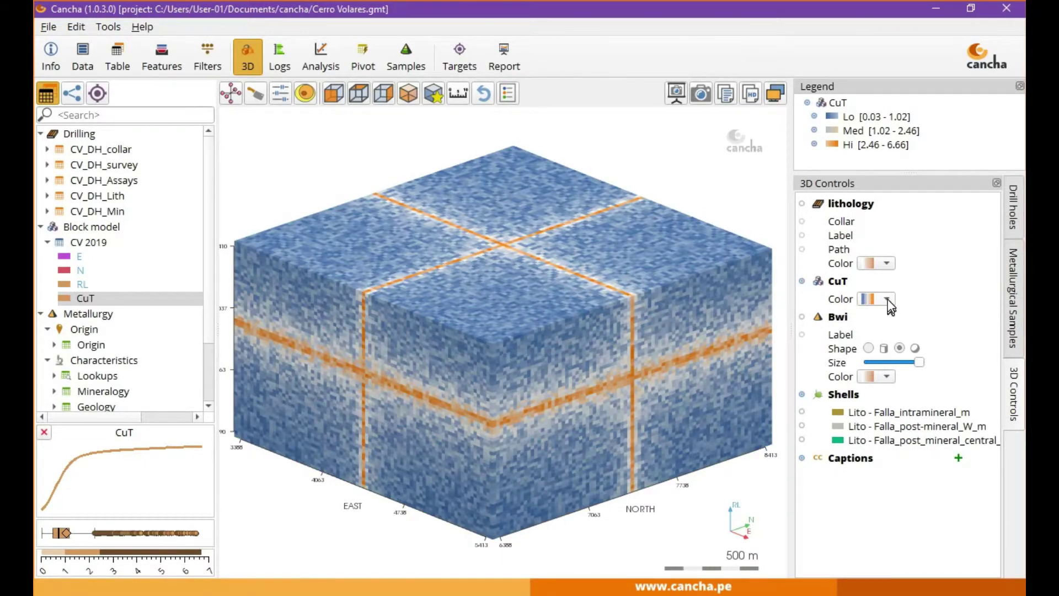
pyautogui.click(886, 298)
pyautogui.click(881, 323)
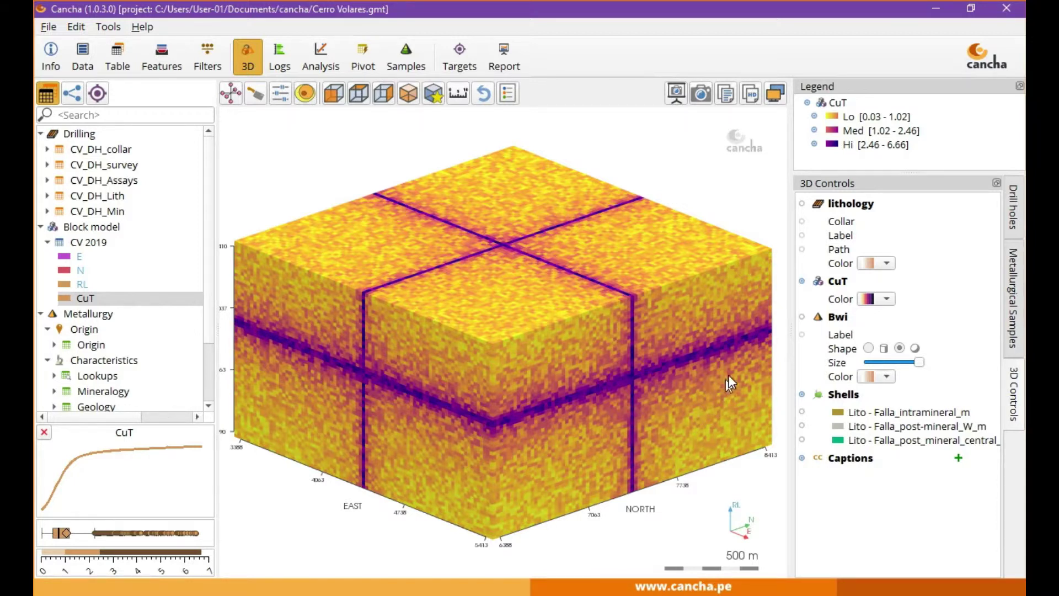
pyautogui.click(886, 299)
pyautogui.click(888, 303)
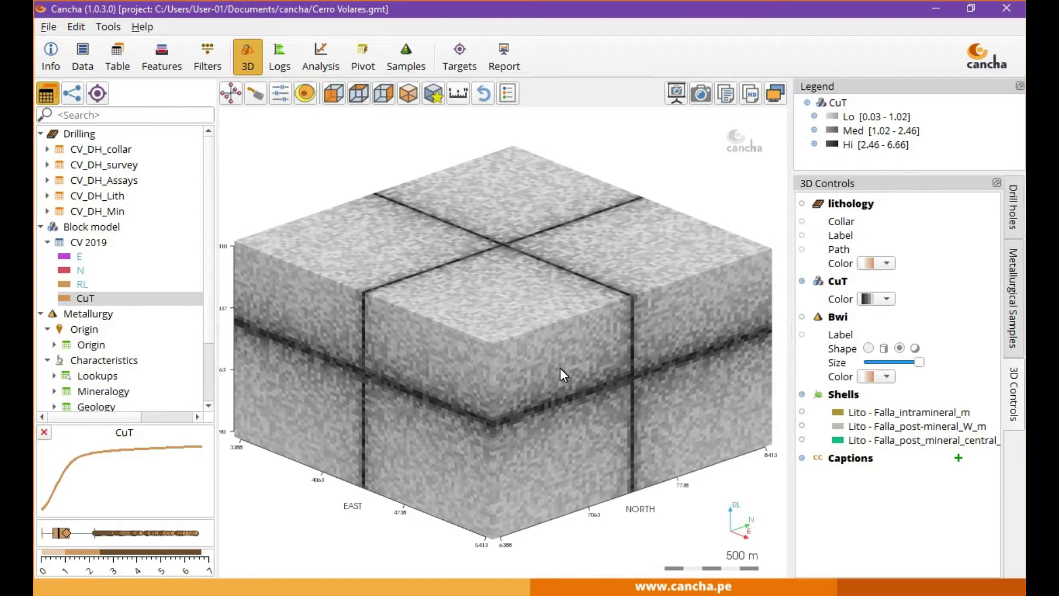
pyautogui.moveTo(560, 369)
pyautogui.mouseDown()
pyautogui.moveTo(561, 422)
pyautogui.moveTo(545, 401)
pyautogui.moveTo(565, 363)
pyautogui.moveTo(575, 364)
pyautogui.mouseUp()
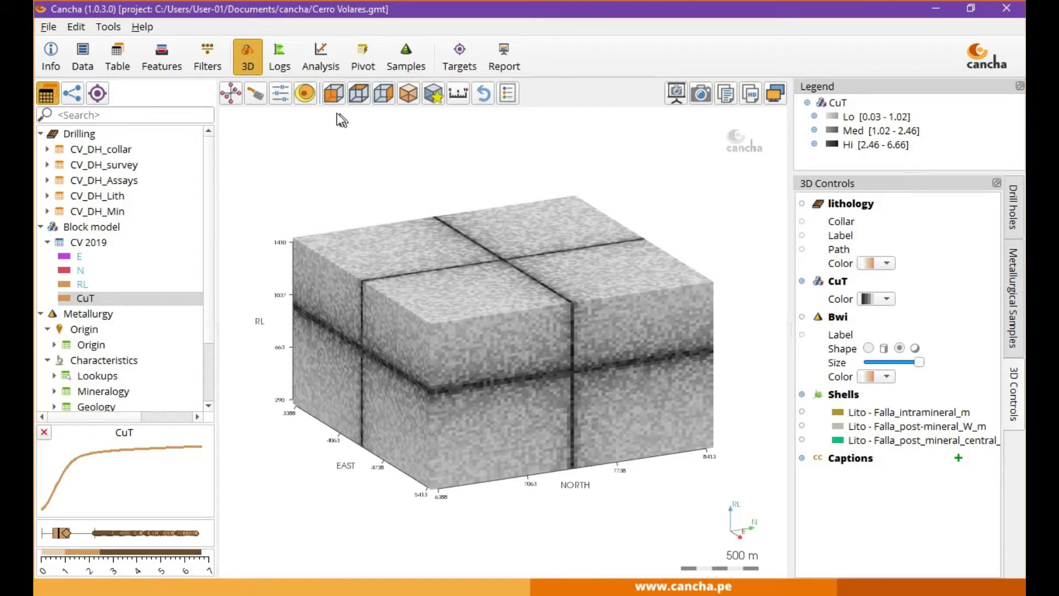
# - Place a 100 m wide section plane through the CuT block at E 4996, N 7562, RL 1409
pyautogui.click(255, 94)
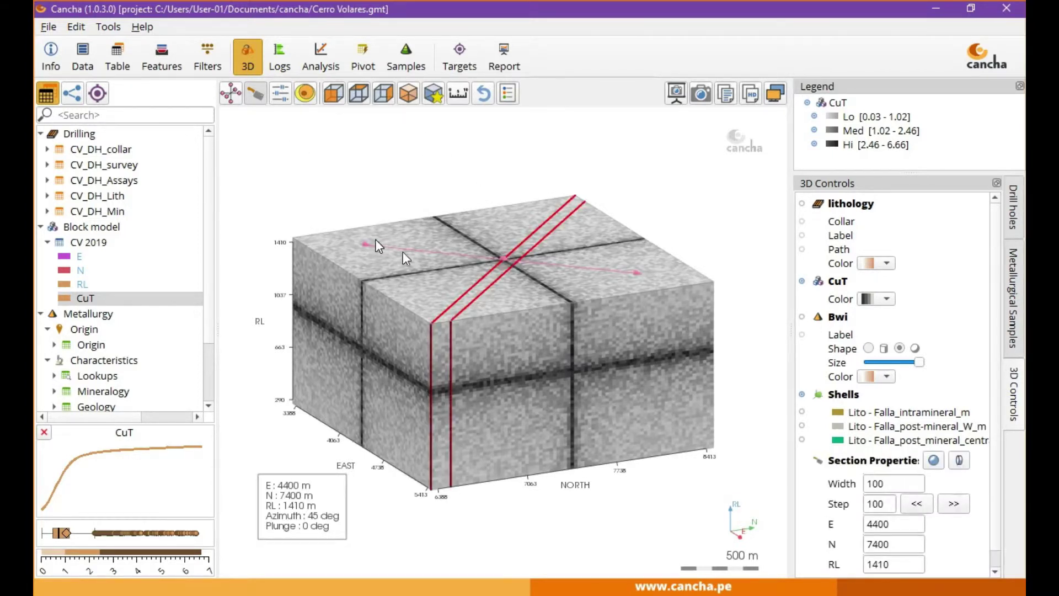
pyautogui.moveTo(640, 272); pyautogui.dragTo(541, 314)
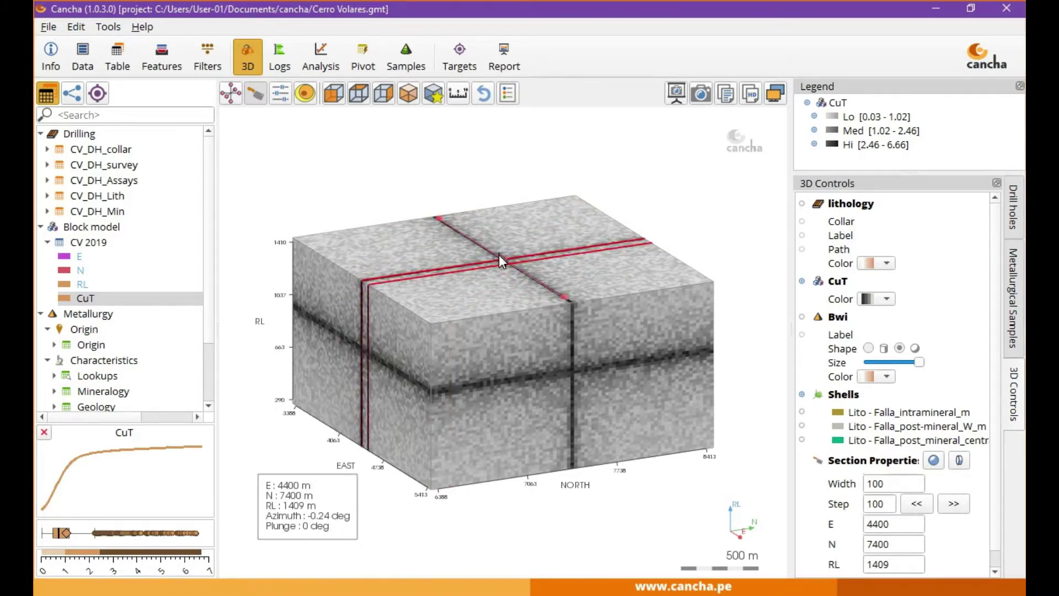
pyautogui.moveTo(500, 261); pyautogui.dragTo(531, 284)
pyautogui.moveTo(428, 319); pyautogui.dragTo(555, 345)
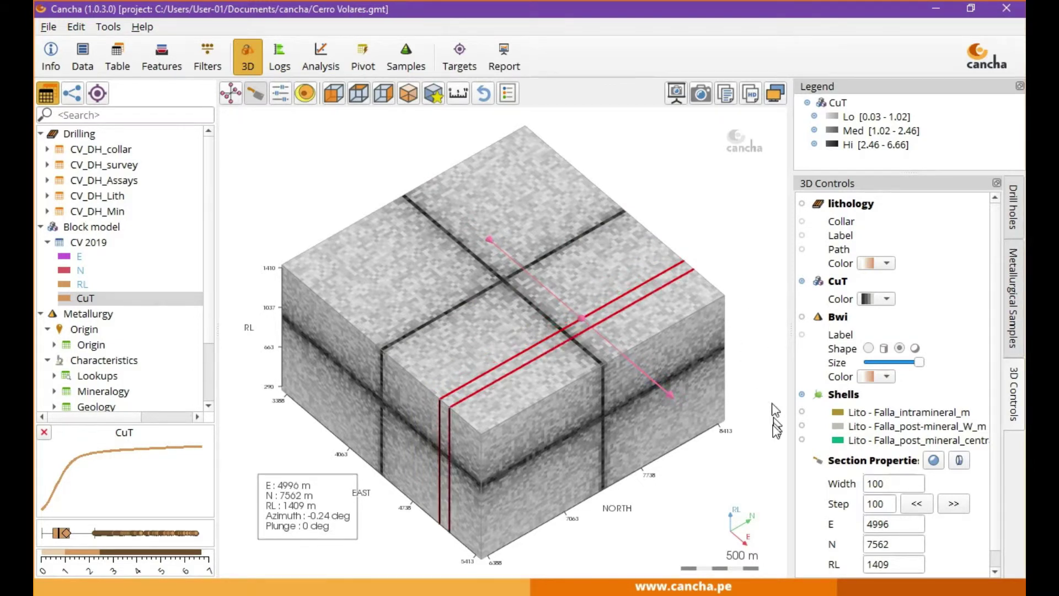
pyautogui.moveTo(750, 353); pyautogui.dragTo(527, 408)
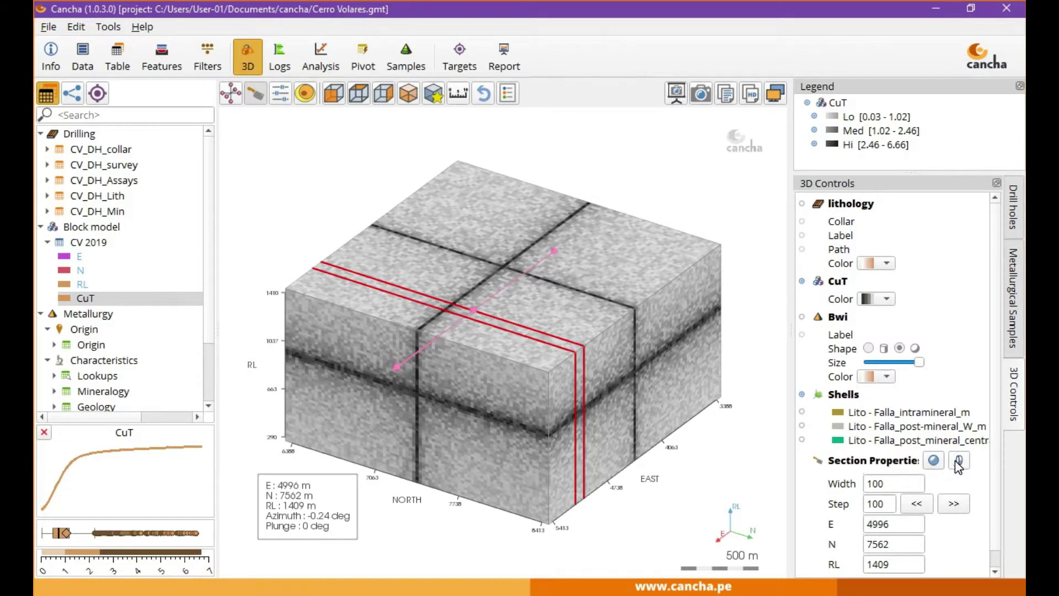
# - Set the section width to 200
pyautogui.doubleClick(894, 484)
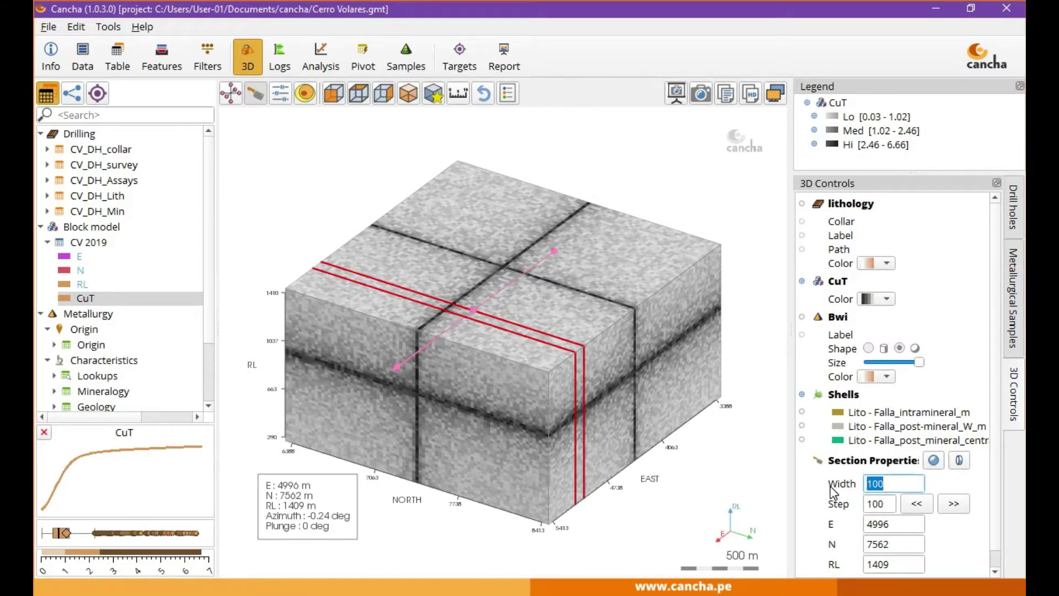
pyautogui.write('200')
pyautogui.press('Return')
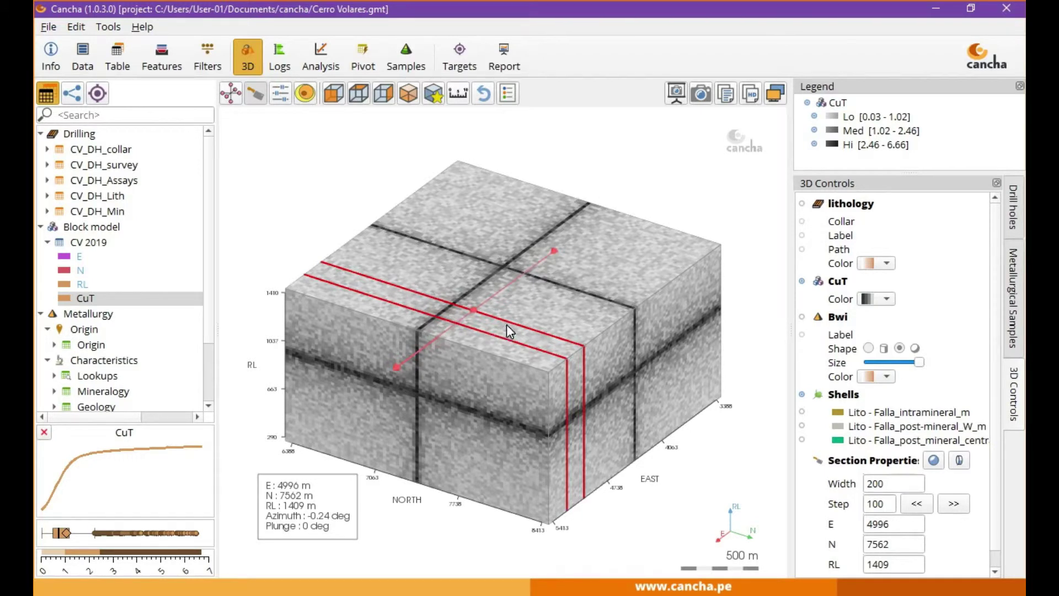
# - Move the section to E 4892 at azimuth 90.4° and view it flat, face-on
pyautogui.moveTo(506, 326); pyautogui.dragTo(525, 319)
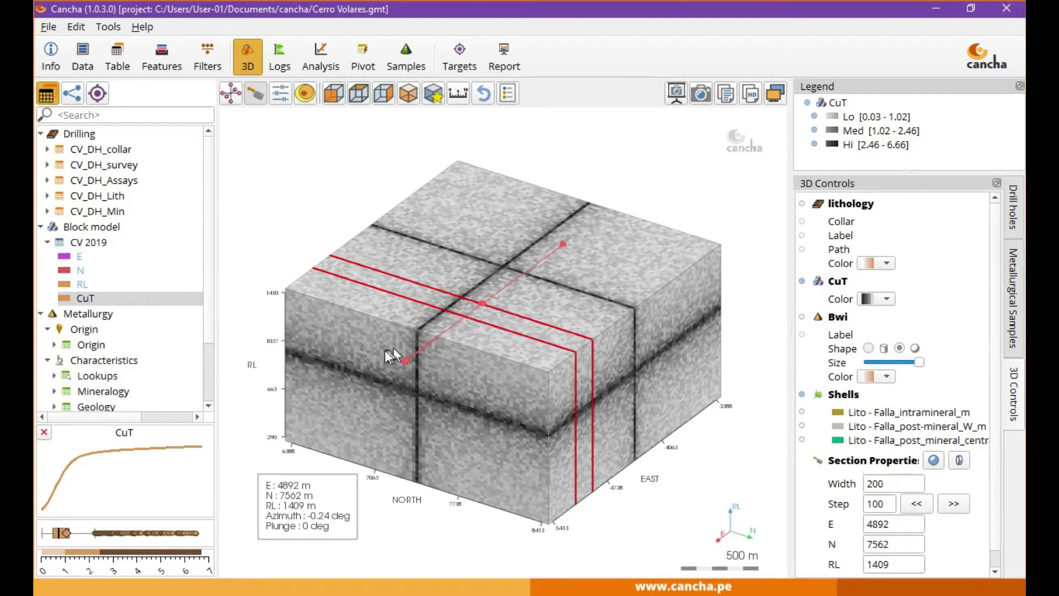
pyautogui.moveTo(406, 362); pyautogui.dragTo(598, 342)
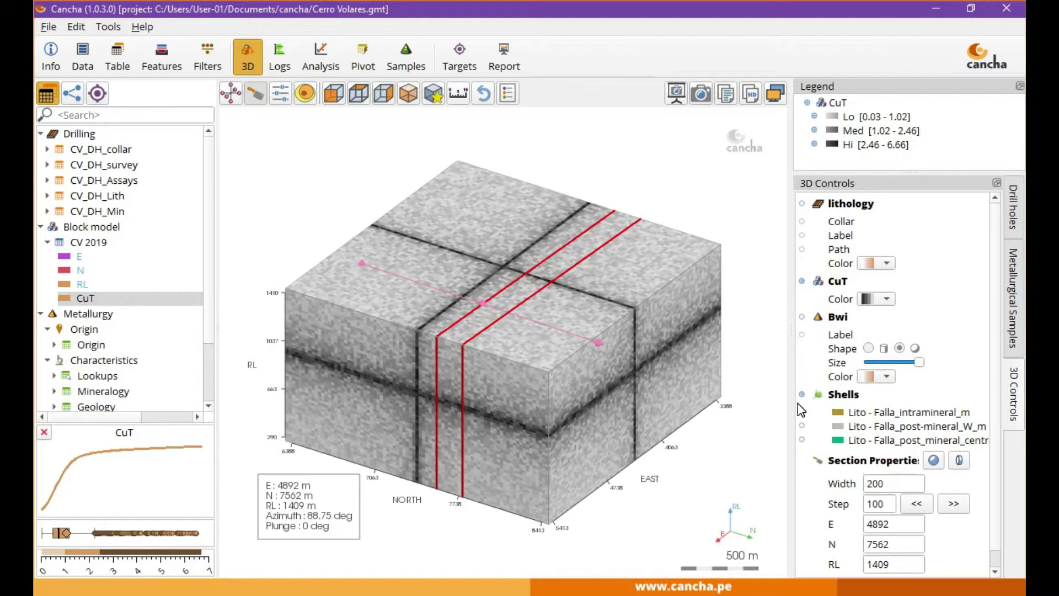
pyautogui.moveTo(603, 343); pyautogui.dragTo(603, 342)
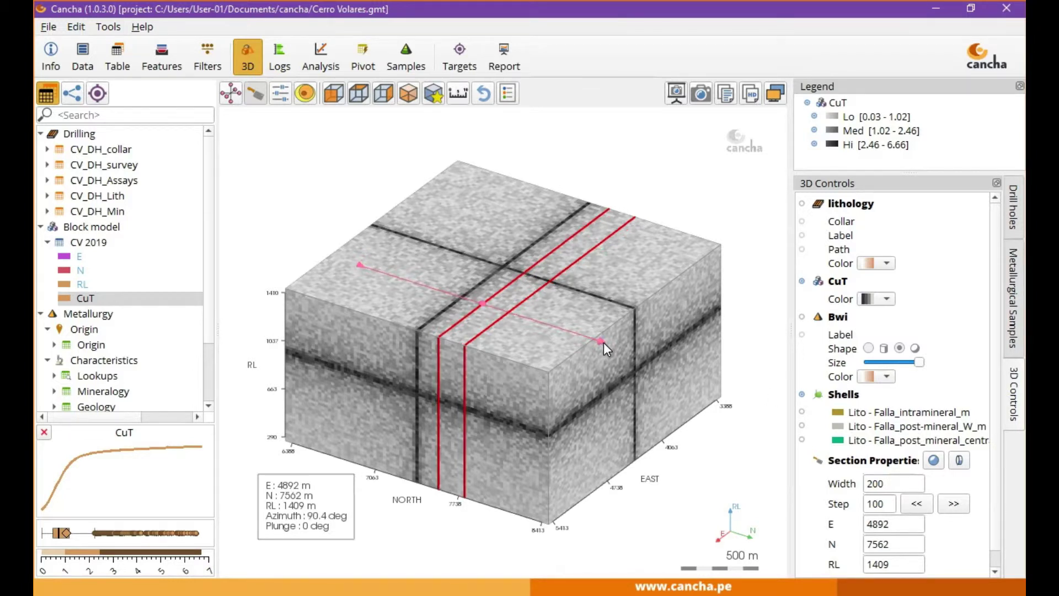
pyautogui.click(959, 461)
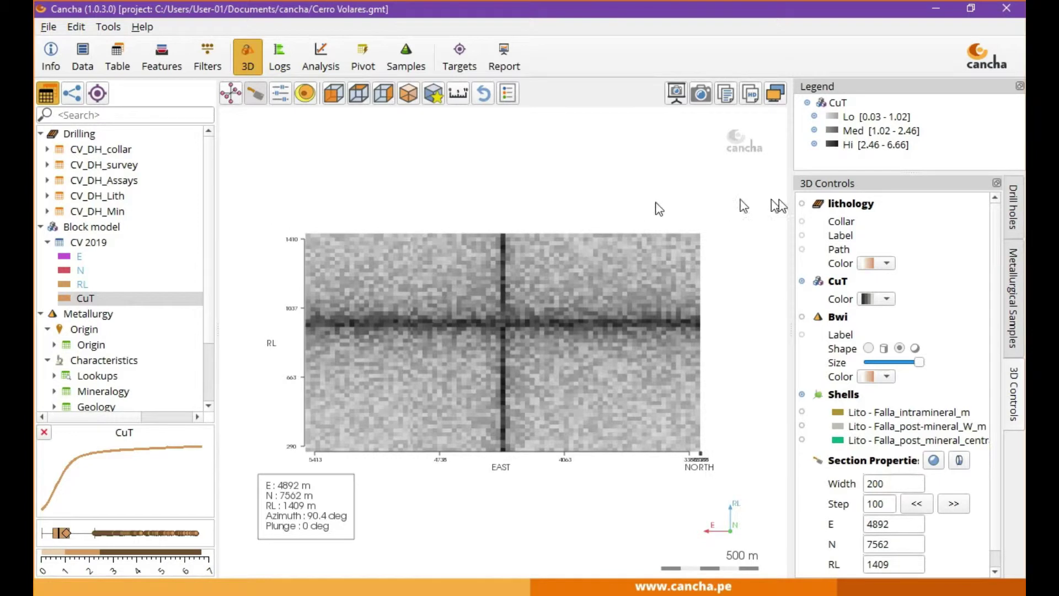
# - Show lithology-coloured drill holes and Bwi samples, keeping CuT on the greyscale ramp
pyautogui.click(802, 204)
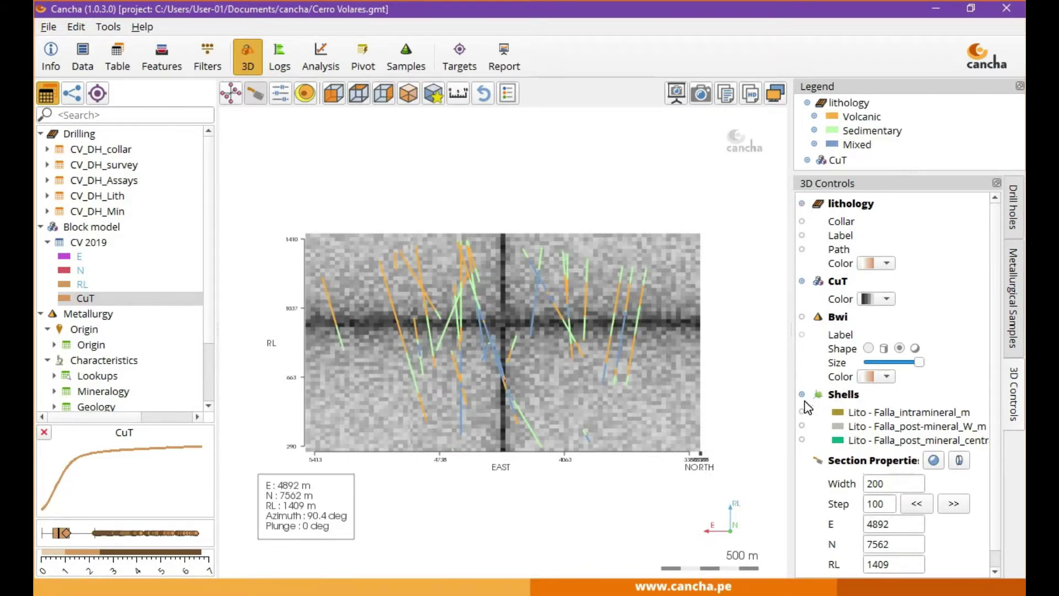
pyautogui.click(802, 317)
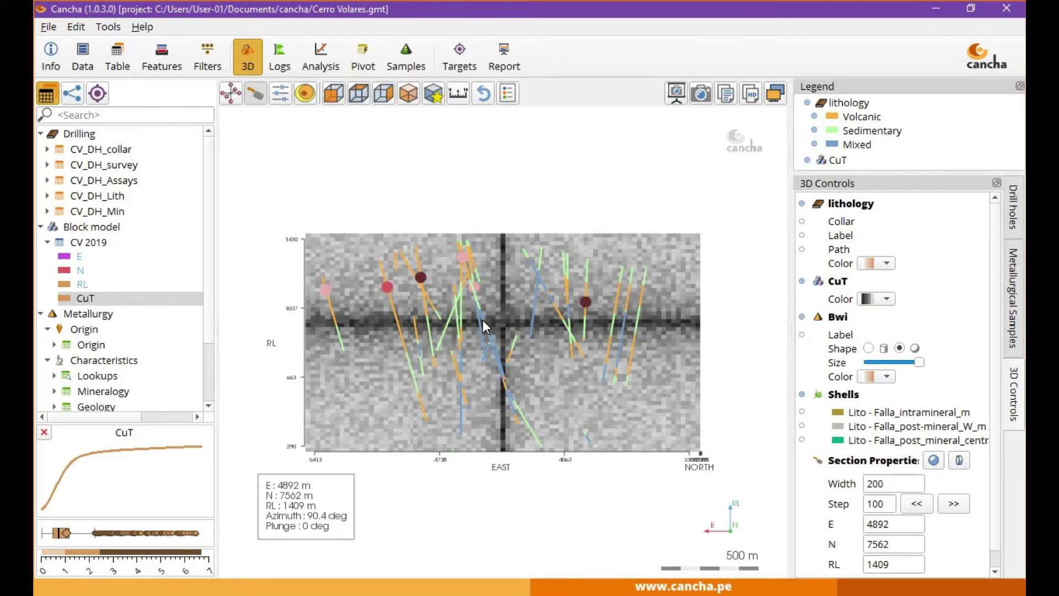
pyautogui.click(879, 299)
pyautogui.click(878, 290)
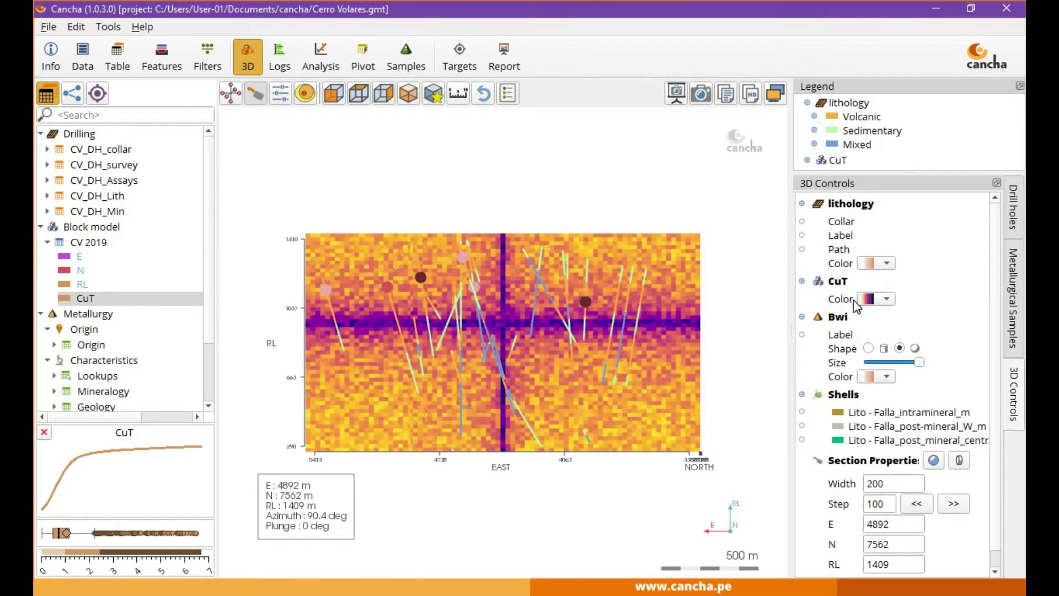
pyautogui.click(863, 299)
pyautogui.click(870, 333)
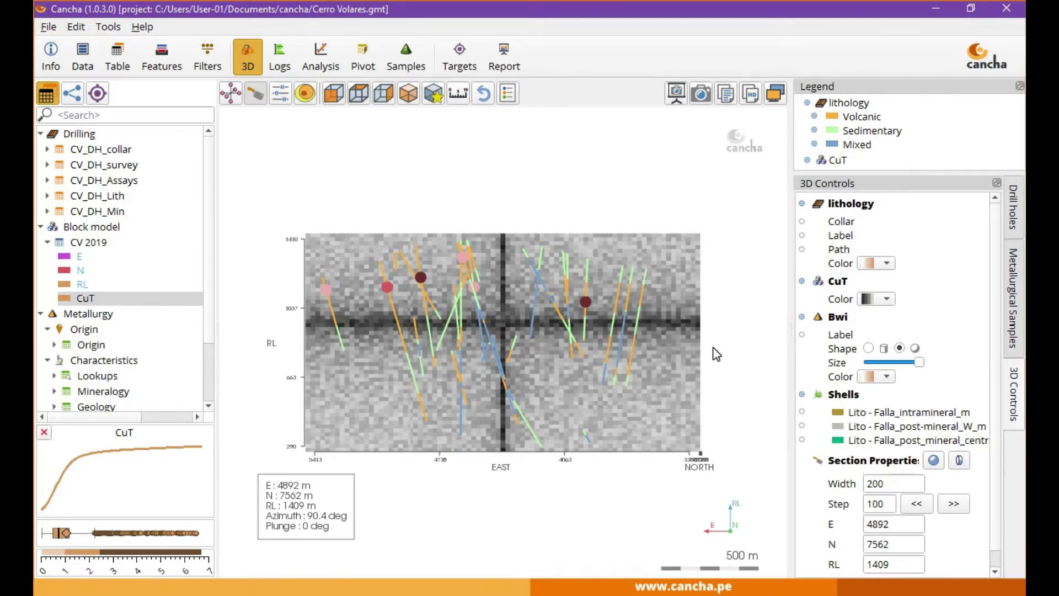
# - Turn on the intramineral, post-mineral W and central post-mineral fault shells, then return to the flat section
pyautogui.moveTo(432, 193); pyautogui.dragTo(554, 326)
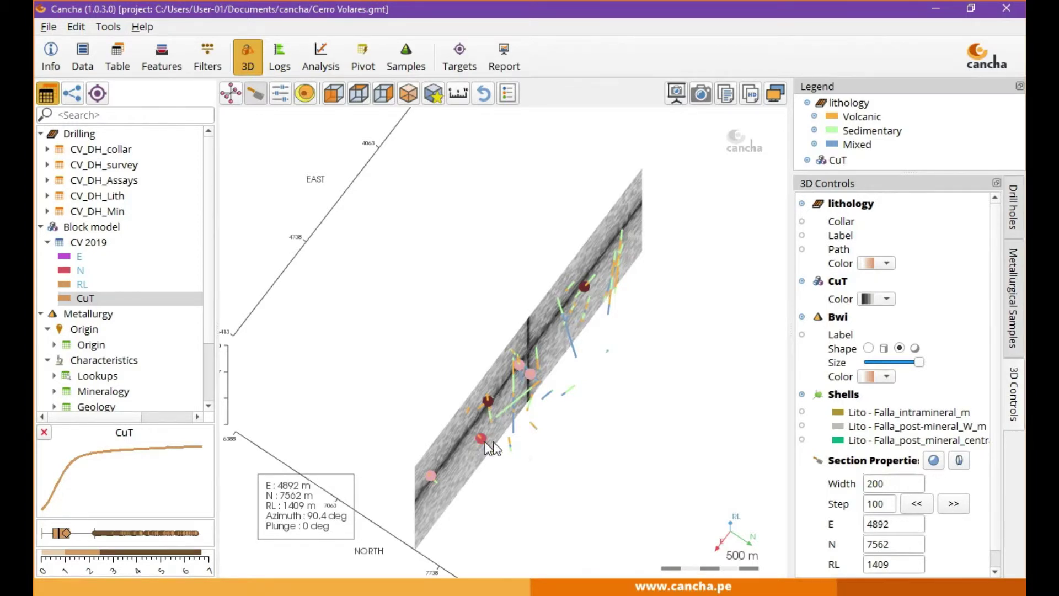
pyautogui.click(802, 413)
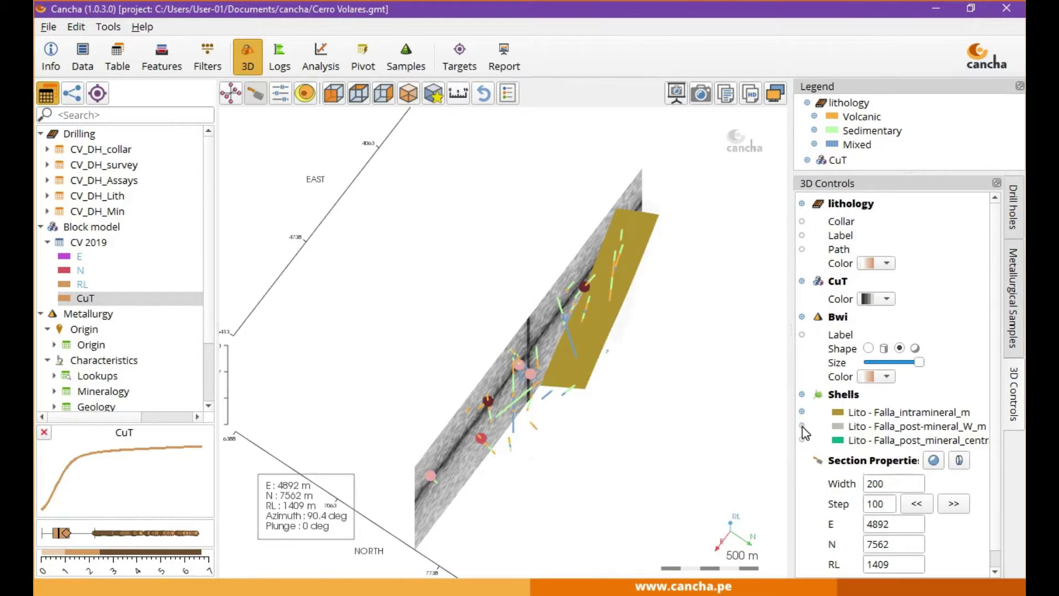
pyautogui.click(802, 426)
pyautogui.click(802, 440)
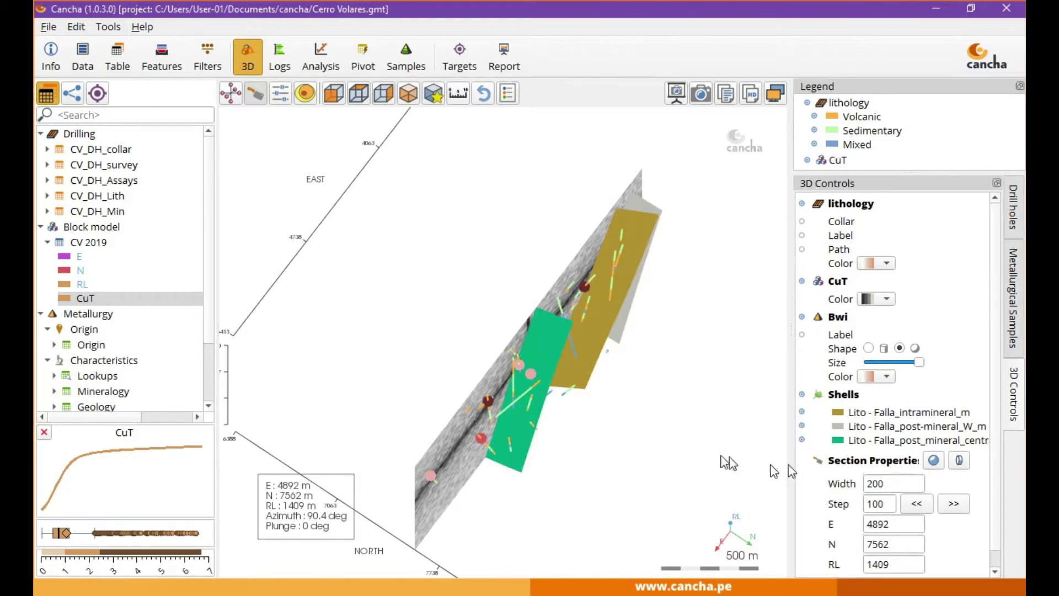
pyautogui.click(714, 456)
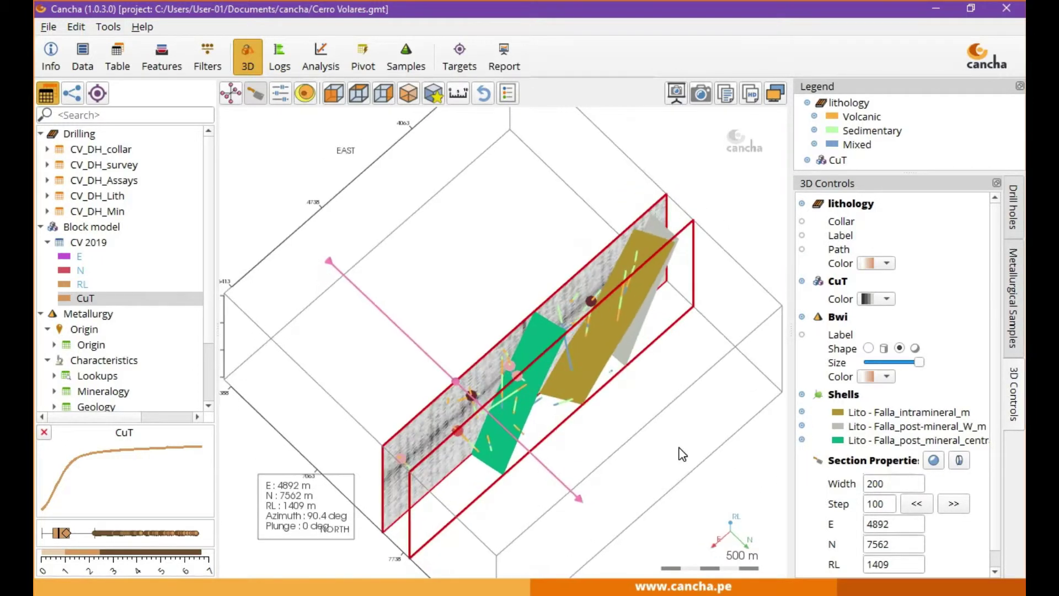
pyautogui.moveTo(623, 435); pyautogui.dragTo(564, 372)
pyautogui.scroll(3, 551, 375)
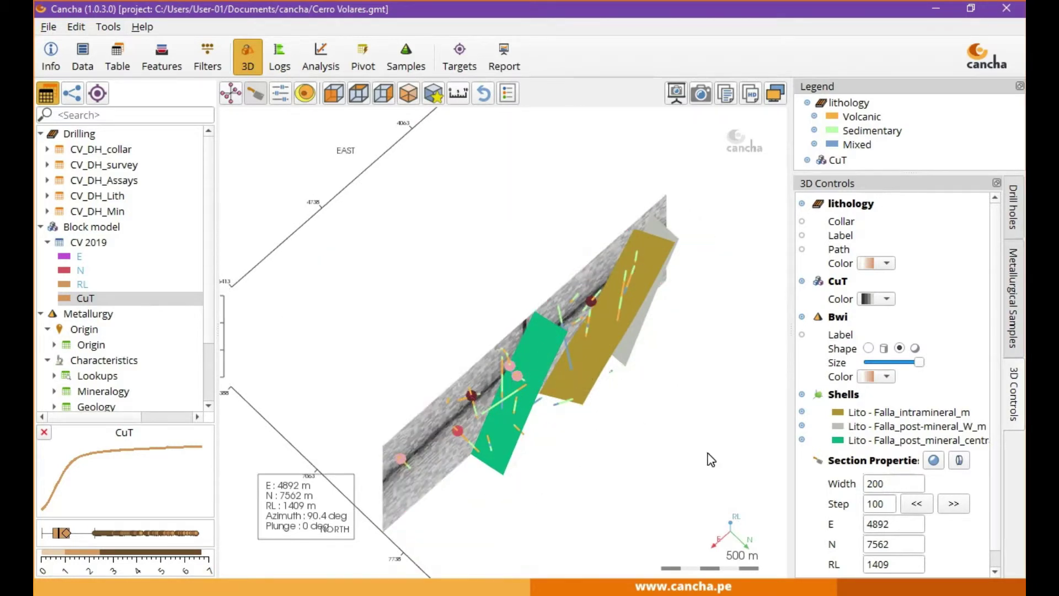
pyautogui.press('r')
pyautogui.click(960, 460)
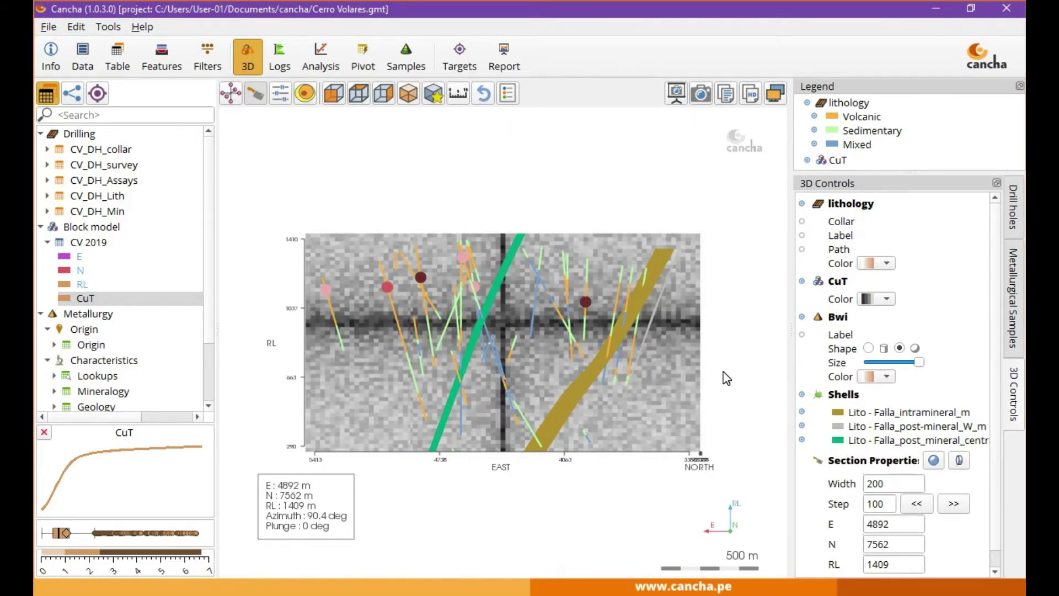
# - Show the lithology, CuT and Bwi class legend and position it beside the section plot
pyautogui.scroll(2, 726, 378)
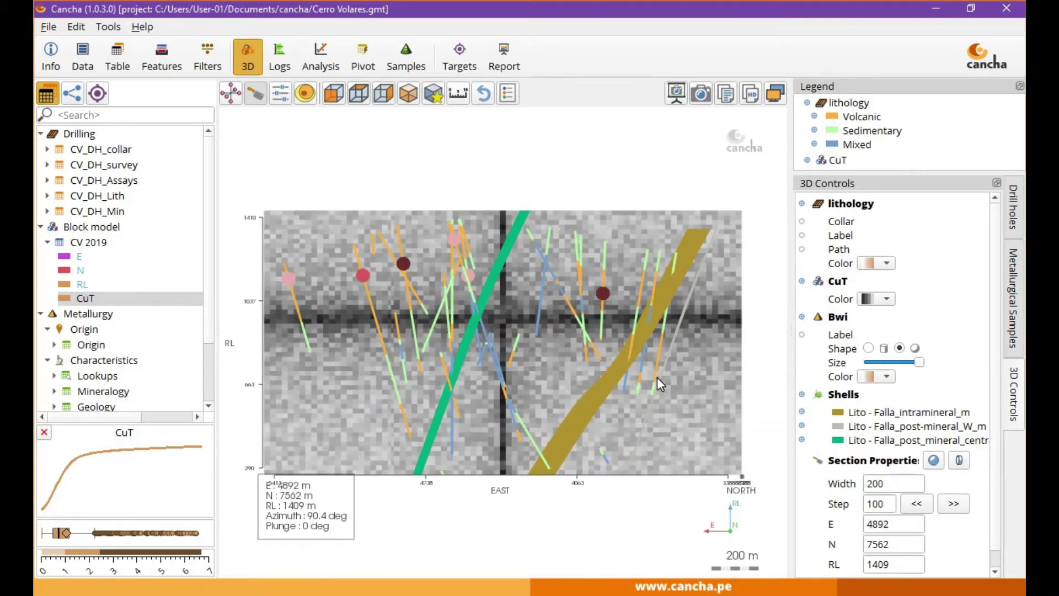
pyautogui.moveTo(657, 376); pyautogui.dragTo(657, 345, button='middle')
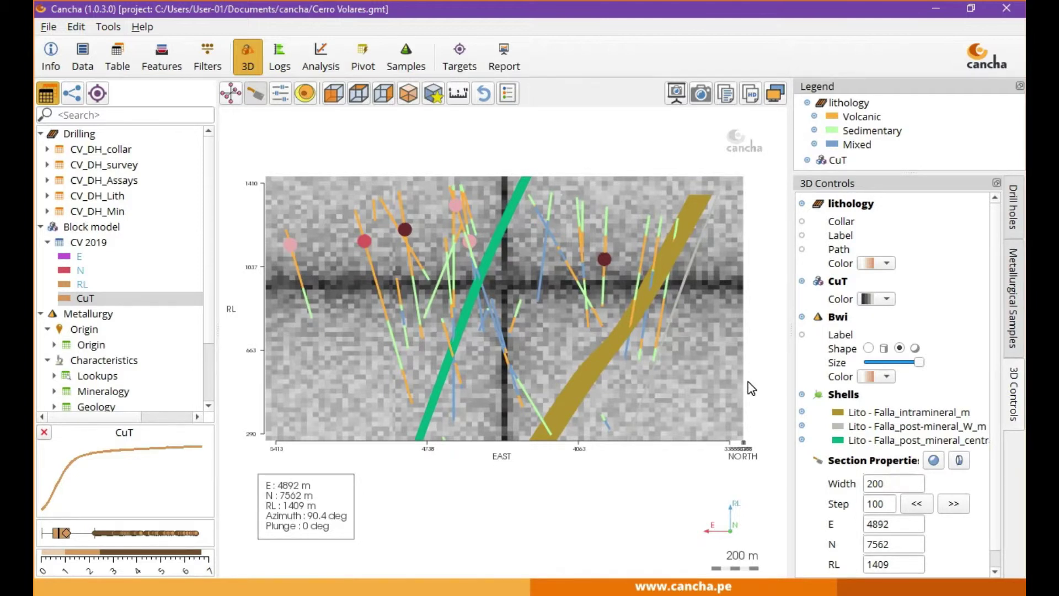
pyautogui.click(508, 93)
pyautogui.moveTo(363, 254); pyautogui.dragTo(631, 516)
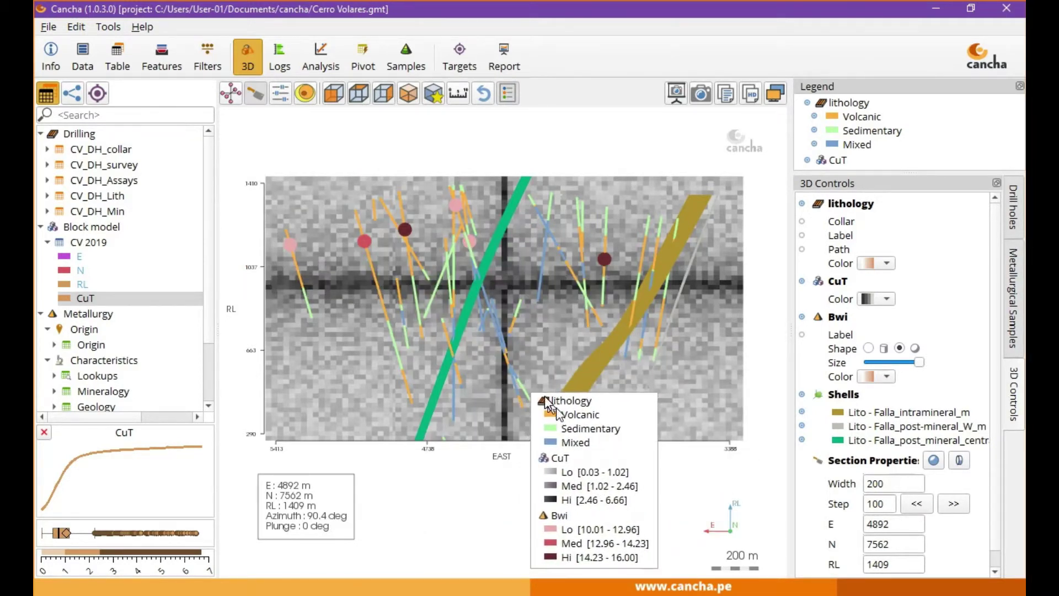
pyautogui.scroll(-2, 546, 401)
pyautogui.scroll(-2, 485, 331)
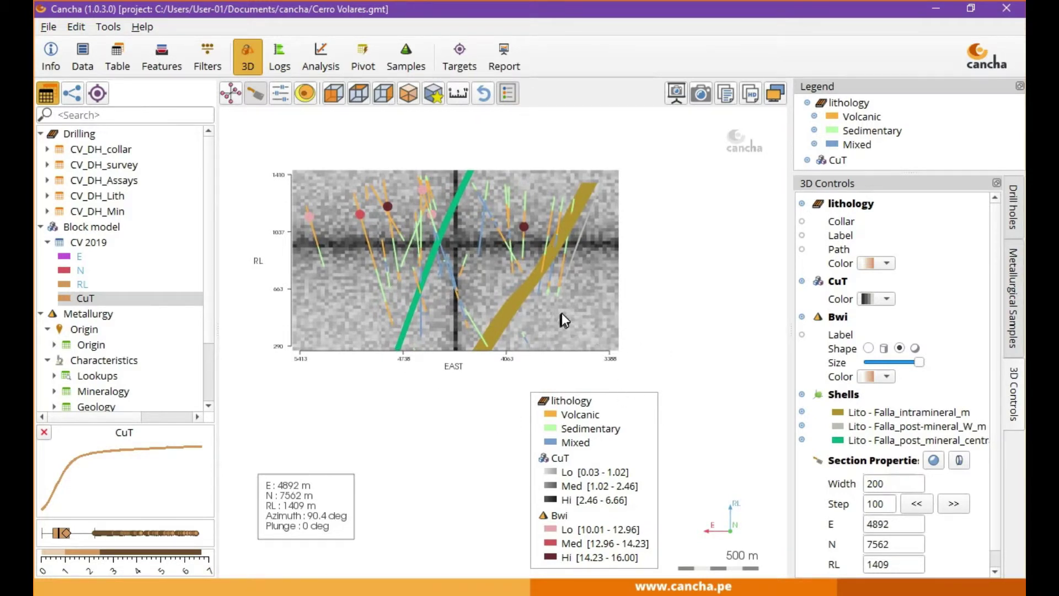
pyautogui.scroll(1, 562, 313)
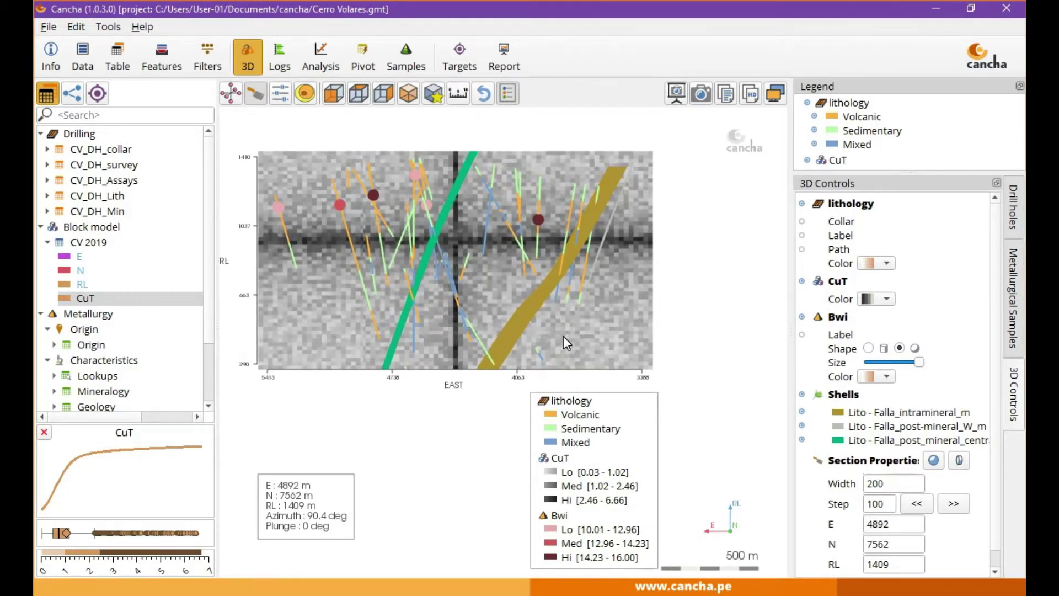
pyautogui.moveTo(591, 406); pyautogui.dragTo(724, 339)
pyautogui.moveTo(496, 414); pyautogui.dragTo(498, 485, button='middle')
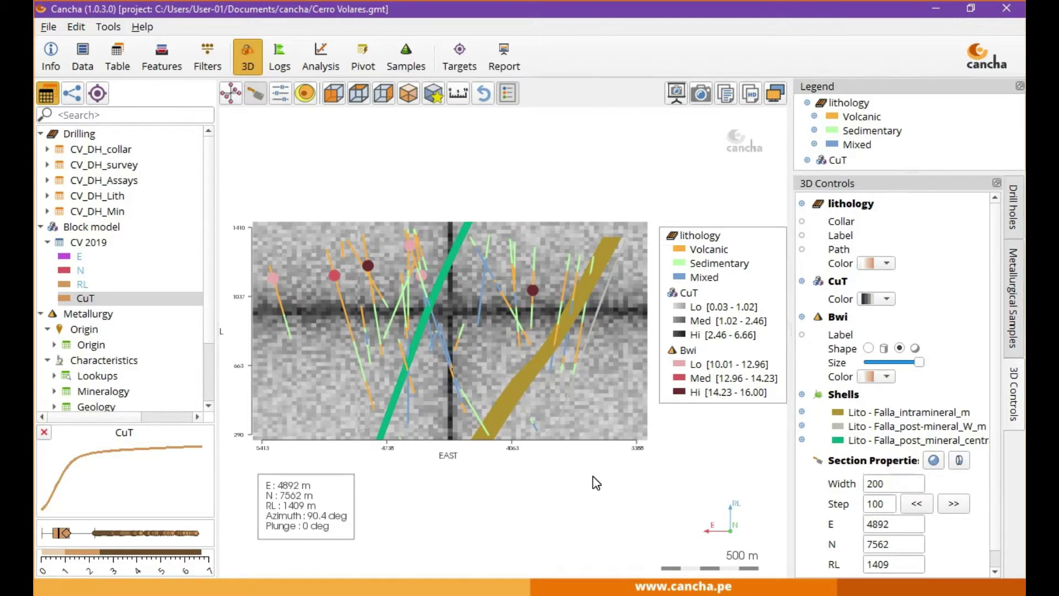
# - Set the section step to 200 and step the section north to its northern limit
pyautogui.click(955, 503)
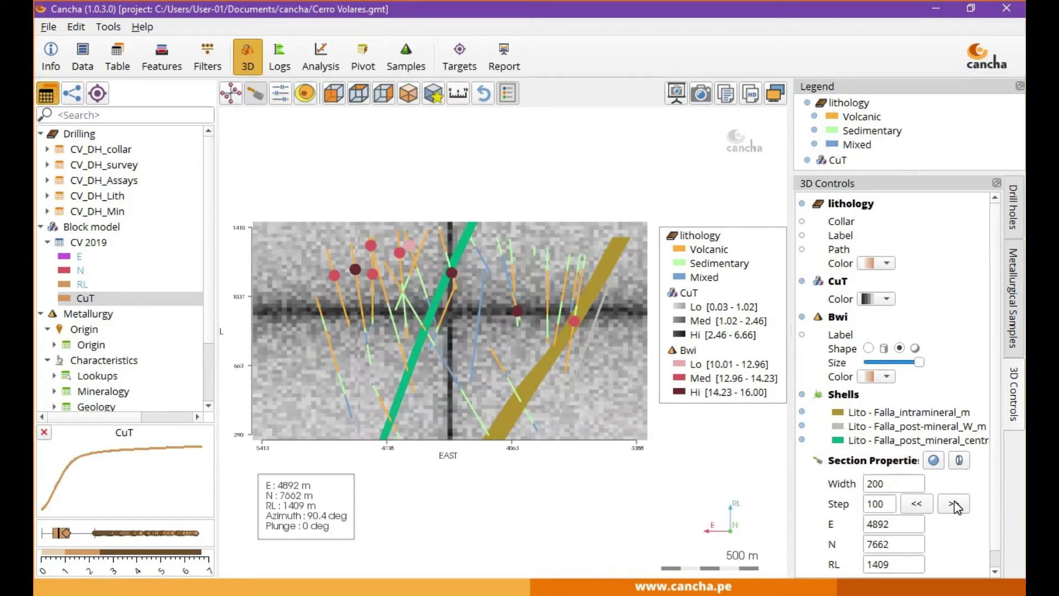
pyautogui.doubleClick(880, 507)
pyautogui.write('200')
pyautogui.click(954, 504)
pyautogui.click(953, 504)
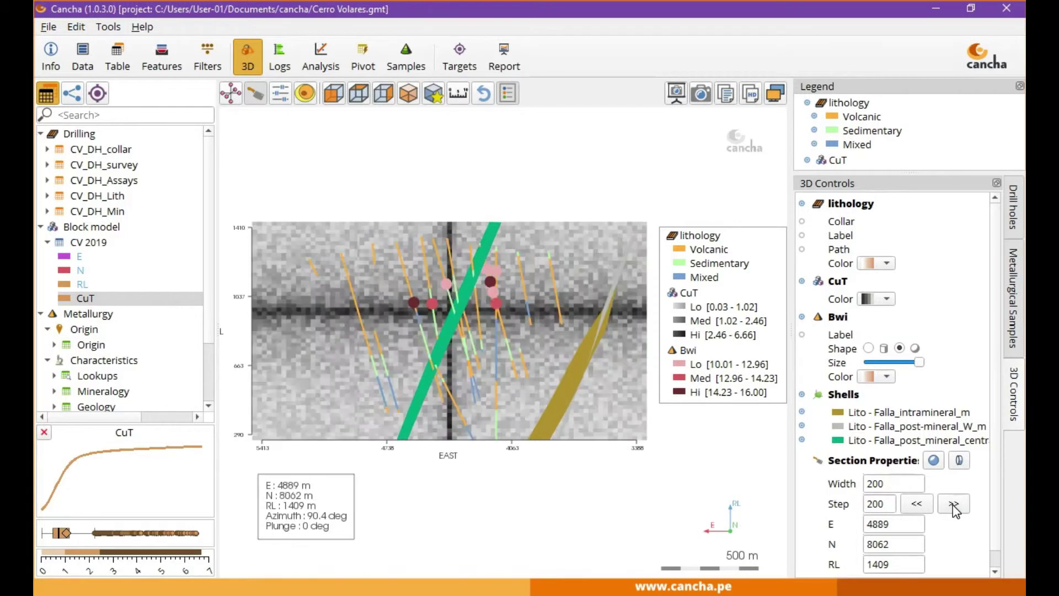
pyautogui.click(954, 504)
pyautogui.click(953, 504)
# - Step the section back south to N 7062 and show it as a flat 2D view
pyautogui.moveTo(484, 490)
pyautogui.mouseDown()
pyautogui.moveTo(605, 568)
pyautogui.moveTo(560, 529)
pyautogui.mouseUp()
pyautogui.click(916, 504)
pyautogui.click(917, 503)
pyautogui.click(917, 505)
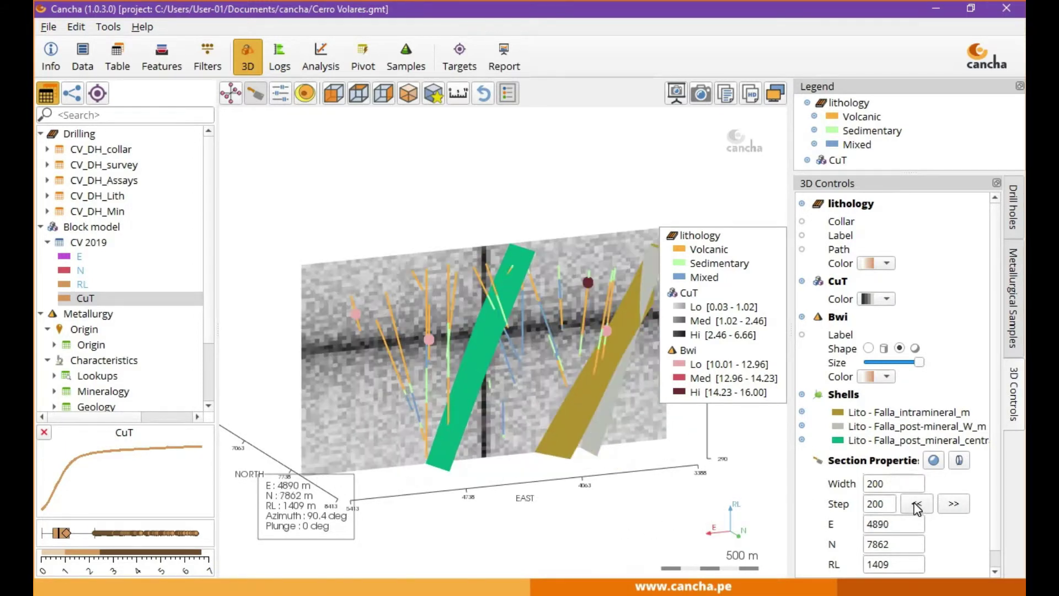
pyautogui.click(916, 505)
pyautogui.click(917, 505)
pyautogui.click(916, 505)
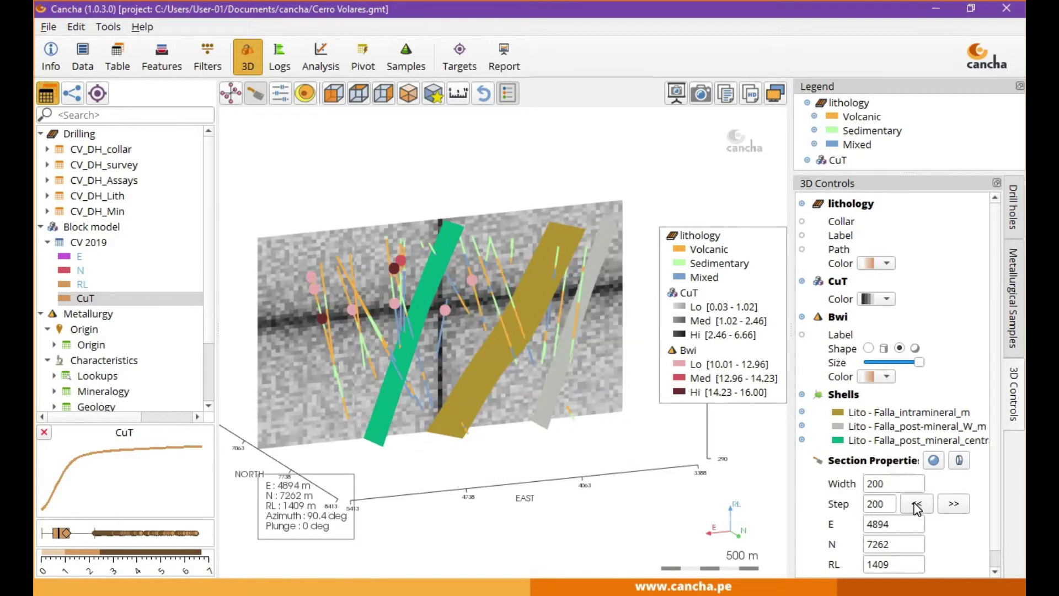
pyautogui.click(917, 506)
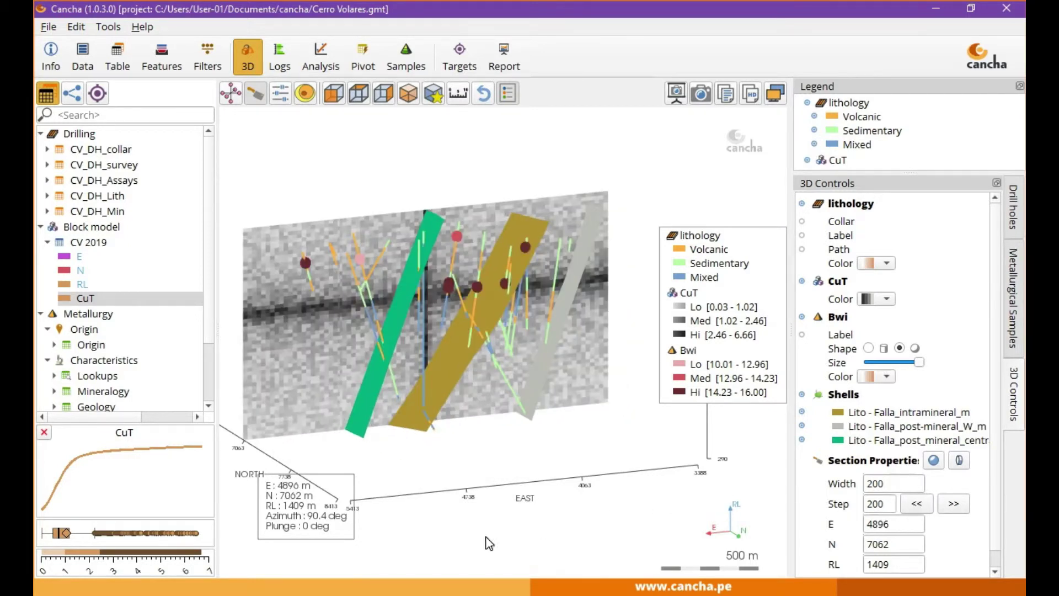
pyautogui.click(959, 461)
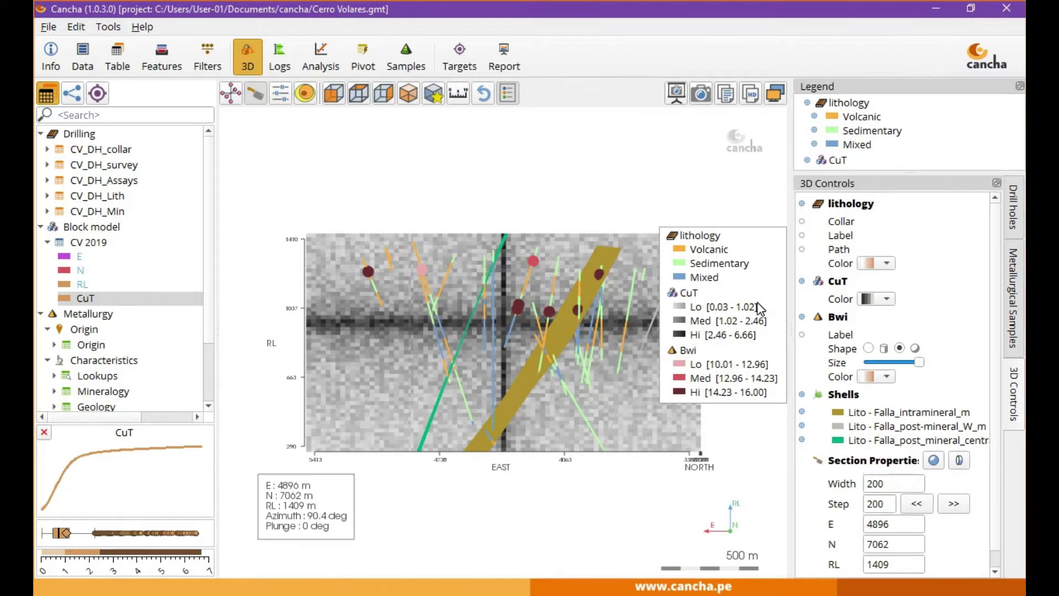
pyautogui.moveTo(747, 435); pyautogui.dragTo(692, 416, button='middle')
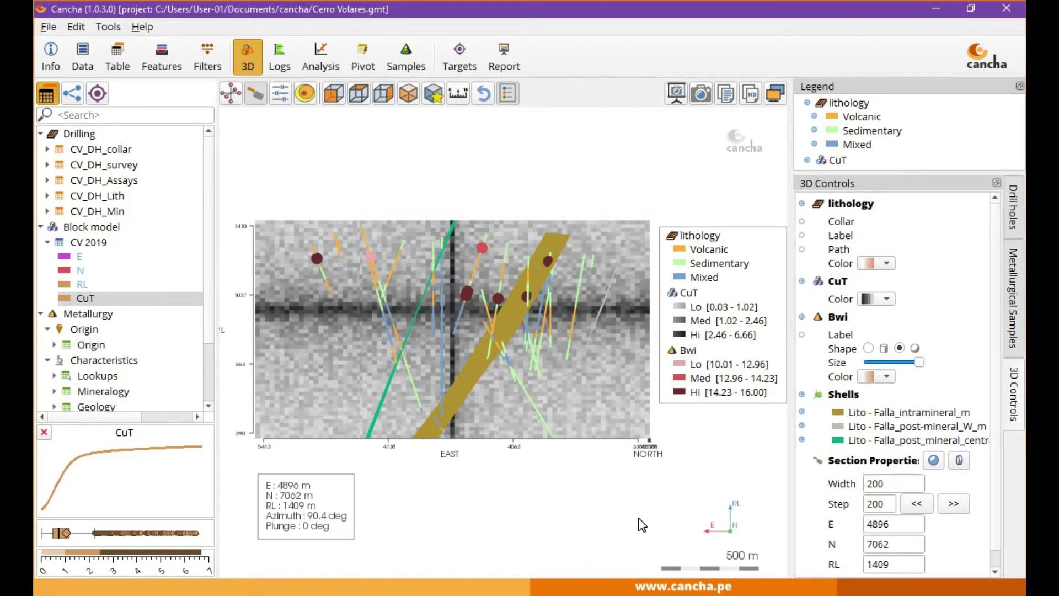
# - Label the Bwi samples, switch to the first marker shape, and apply the third colour ramp
pyautogui.click(801, 334)
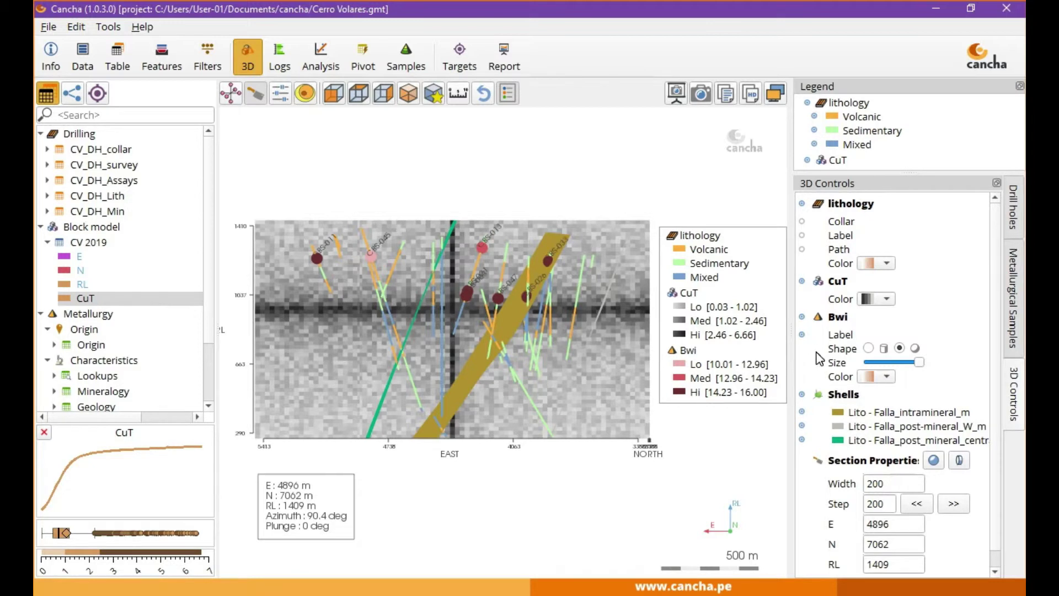
pyautogui.click(868, 348)
pyautogui.click(885, 376)
pyautogui.click(881, 420)
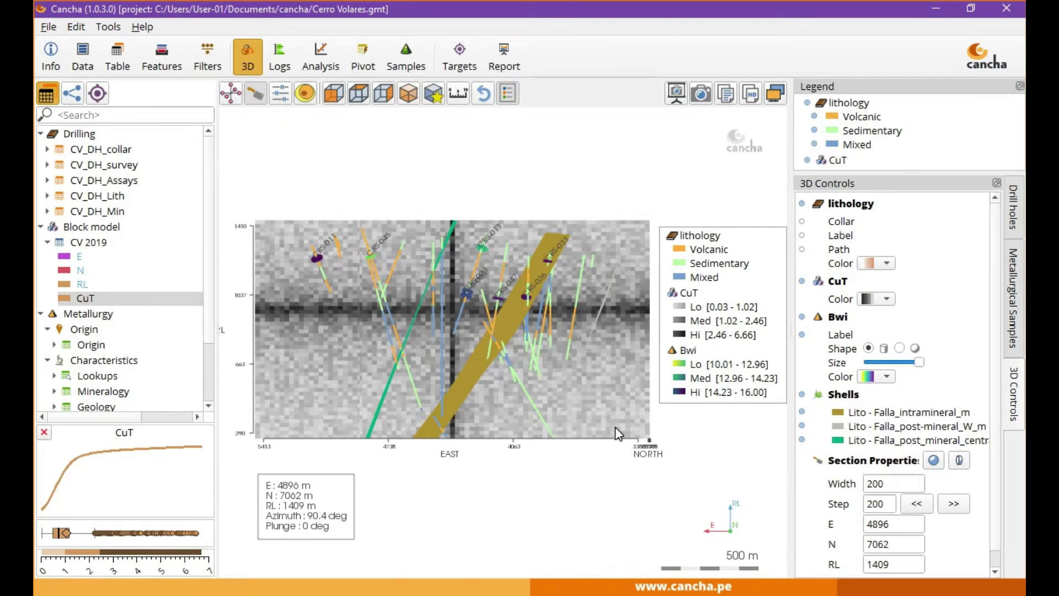
# - Leave section mode to show the full greyscale CuT block model in 3D
pyautogui.scroll(2, 614, 425)
pyautogui.scroll(-4, 615, 426)
pyautogui.scroll(-1, 874, 526)
pyautogui.click(255, 93)
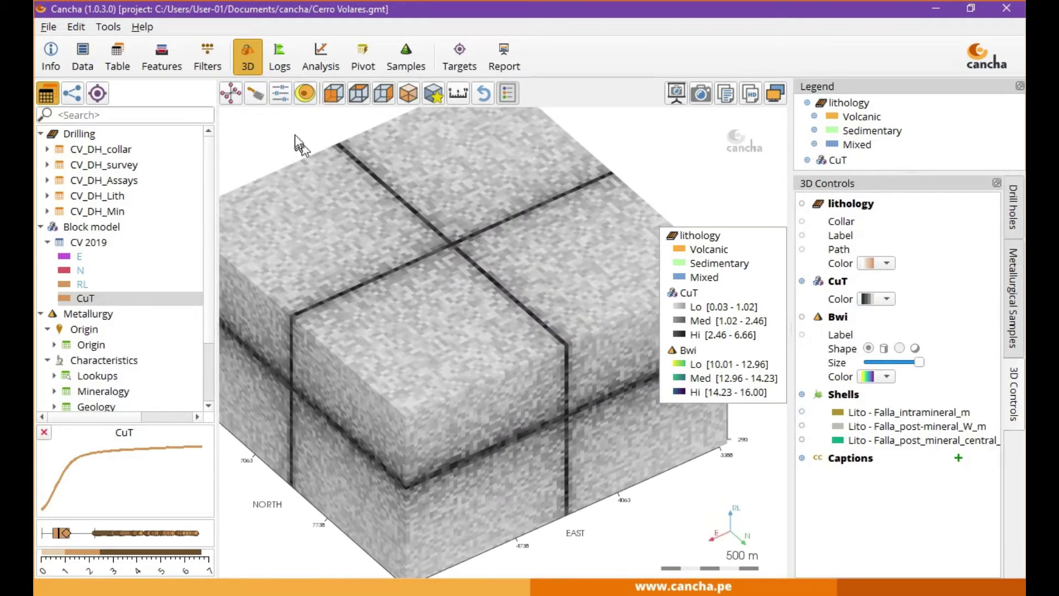
# - Display CuT as three orthogonal slices, move the E slice to 3840.5, and apply a yellow-to-purple ramp
pyautogui.click(282, 97)
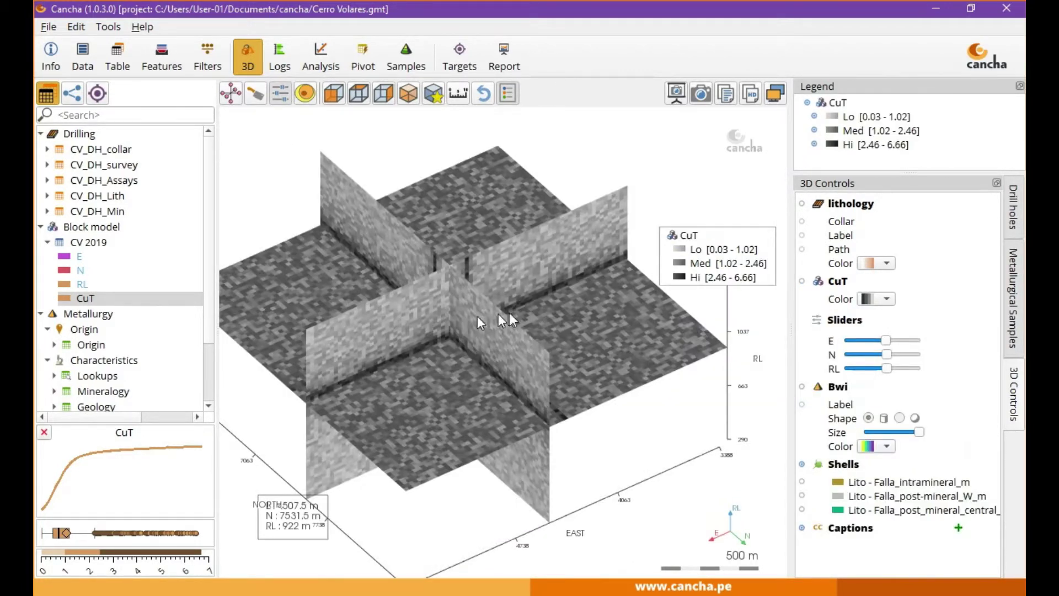
pyautogui.moveTo(524, 324); pyautogui.dragTo(548, 393)
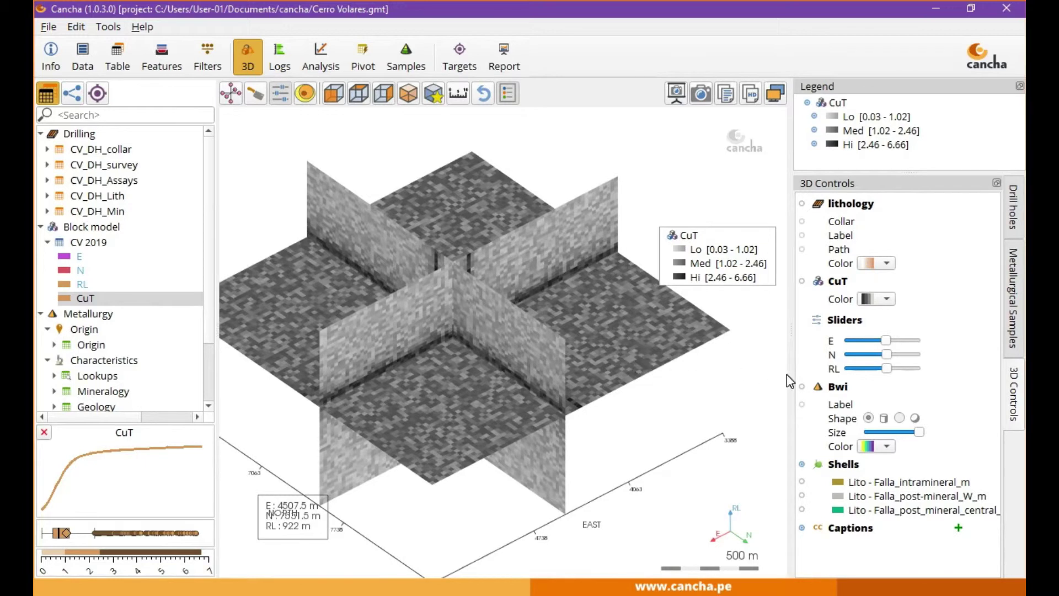
pyautogui.moveTo(886, 340); pyautogui.dragTo(865, 368)
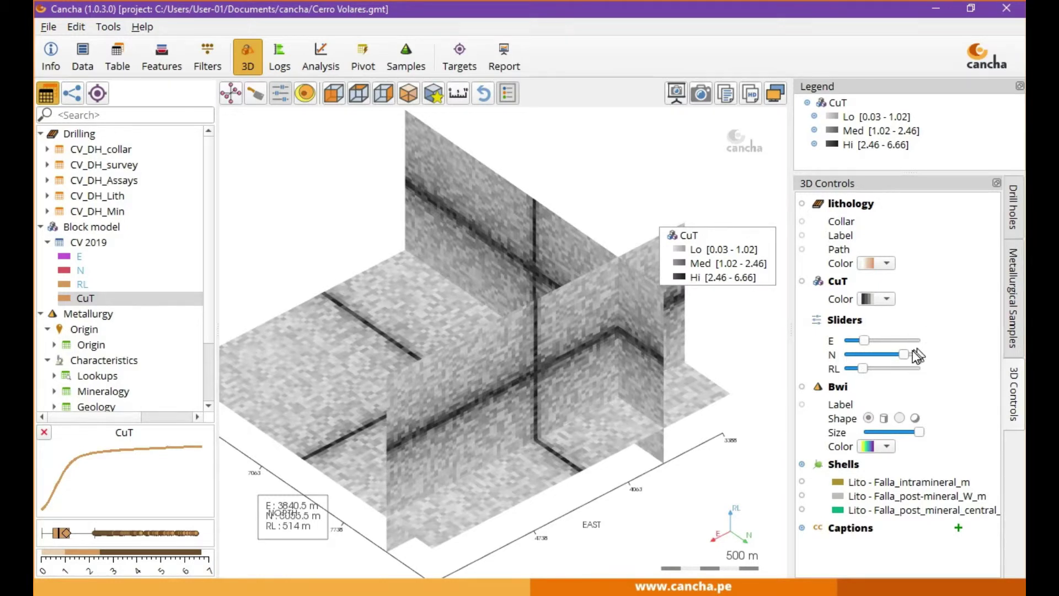
pyautogui.click(879, 299)
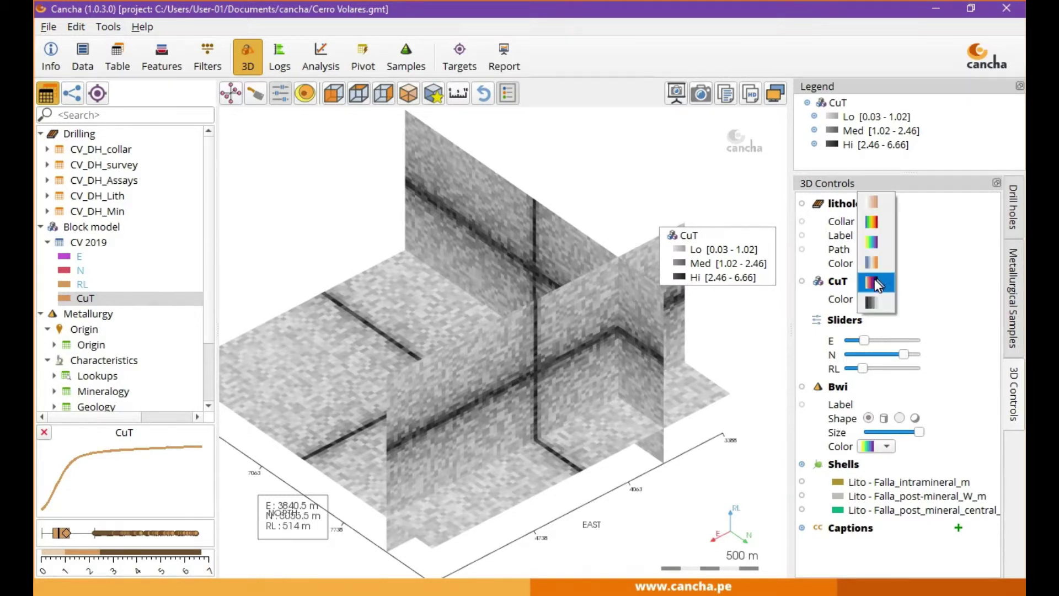
pyautogui.click(876, 284)
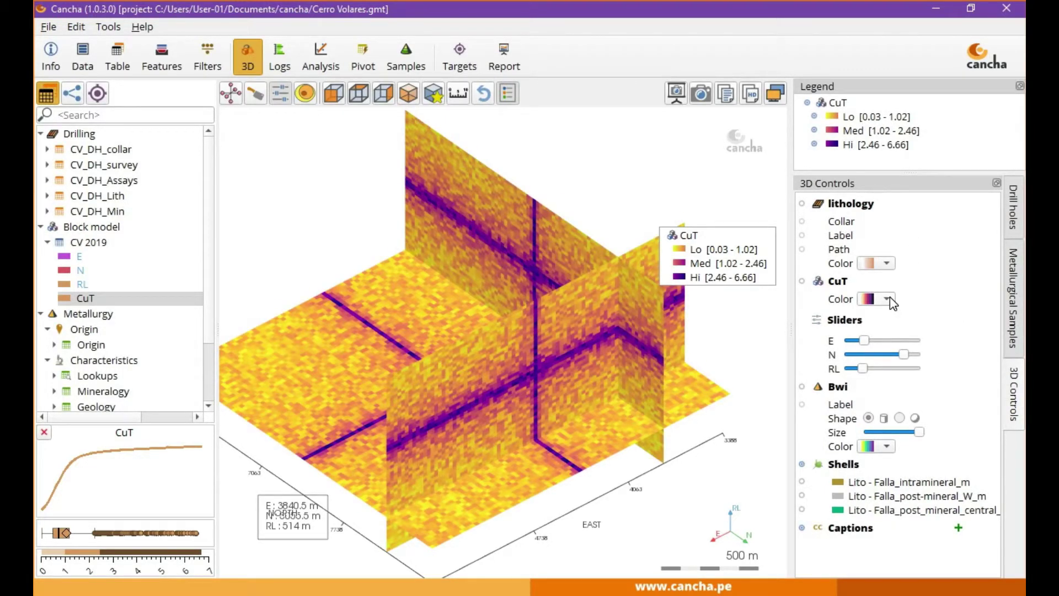
# - Add the Bwi samples to the slice view and nudge the N slice to 8031.5
pyautogui.click(802, 387)
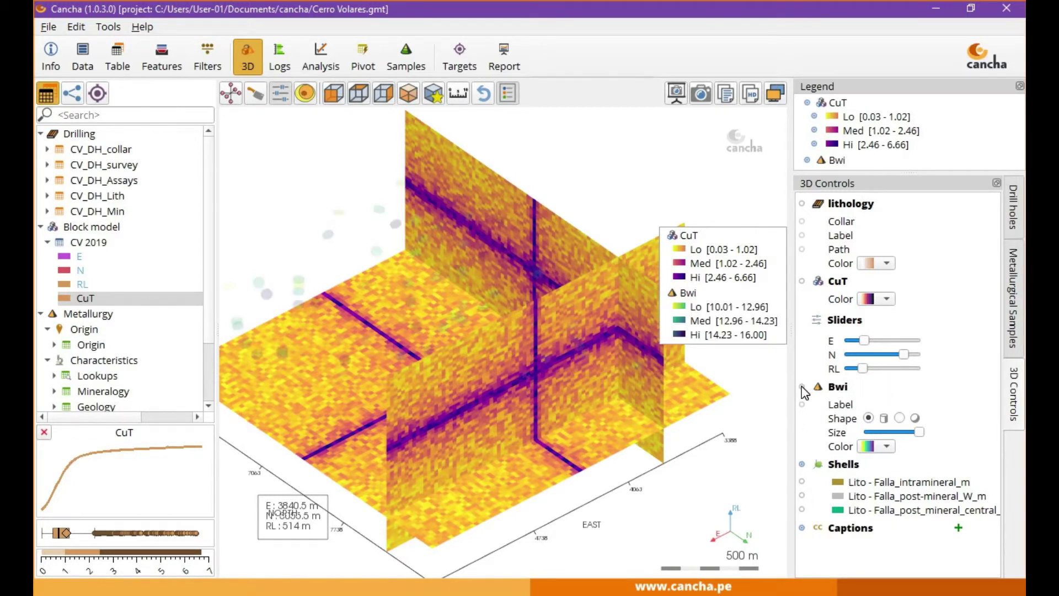
pyautogui.moveTo(635, 397); pyautogui.dragTo(799, 475)
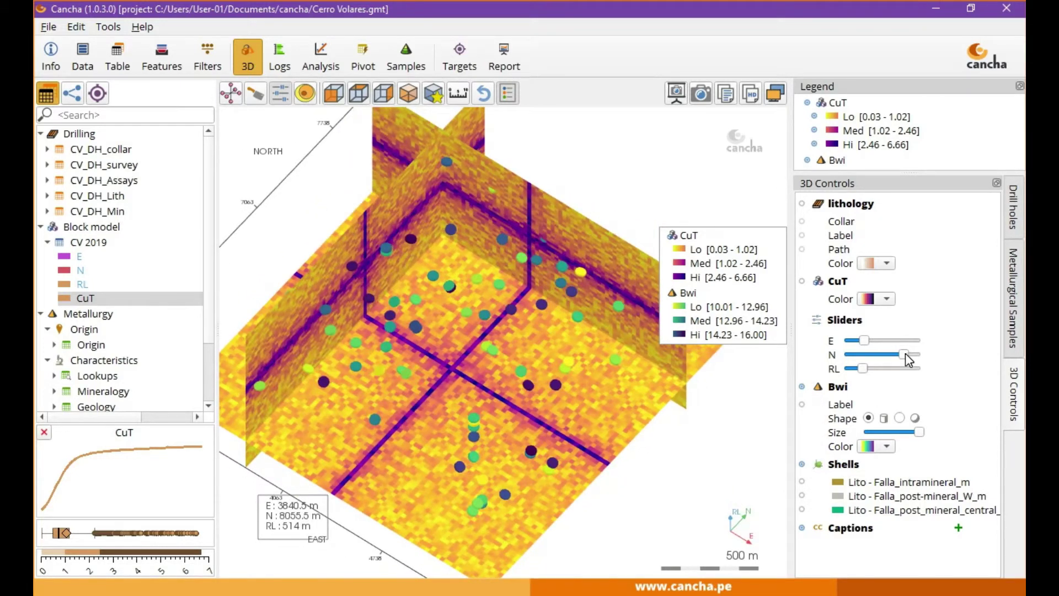
pyautogui.moveTo(904, 353)
pyautogui.mouseDown()
pyautogui.moveTo(866, 364)
pyautogui.moveTo(903, 365)
pyautogui.mouseUp()
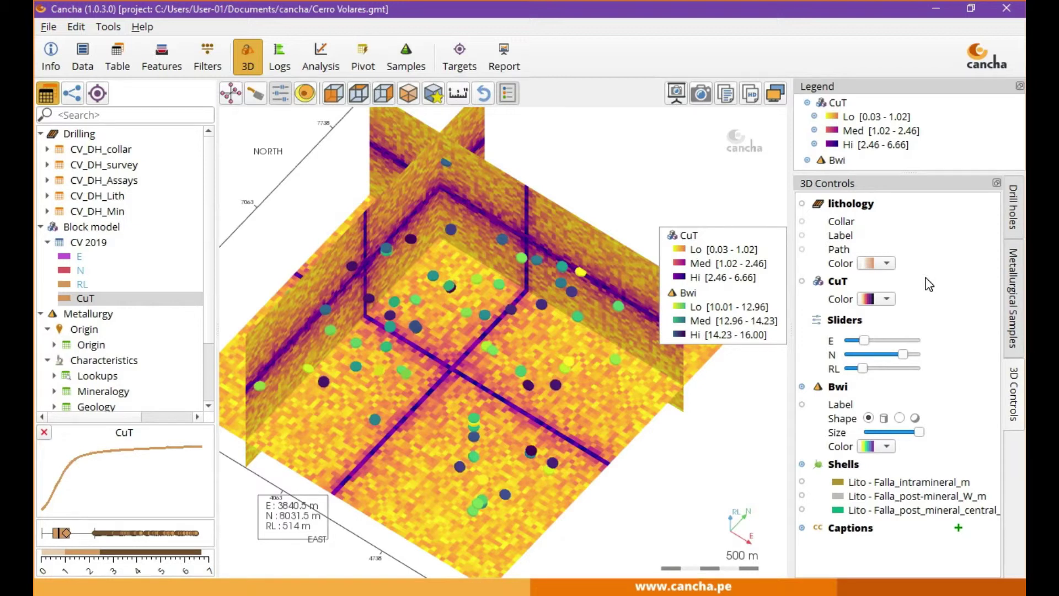
# - Show CuT as an isosurface at threshold 2 and move the CuT legend to the top-right
pyautogui.click(305, 94)
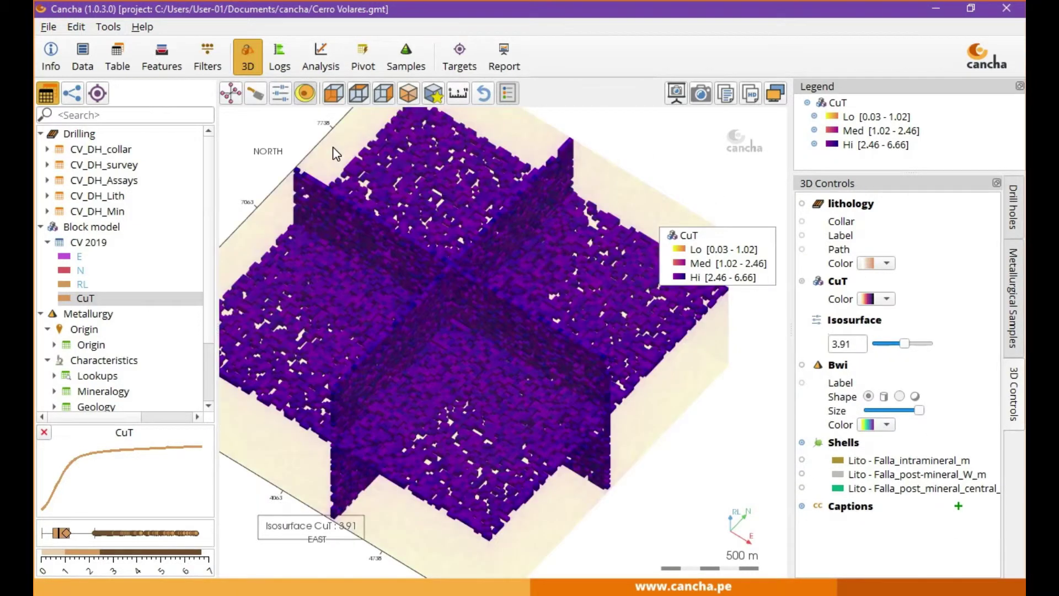
pyautogui.moveTo(333, 146); pyautogui.dragTo(517, 319)
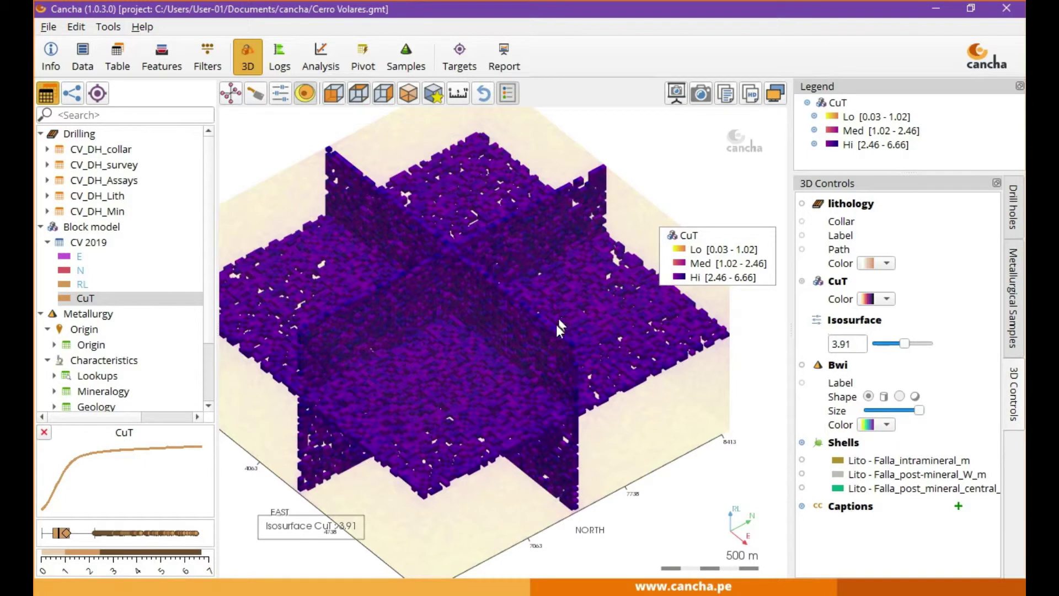
pyautogui.moveTo(554, 326); pyautogui.dragTo(523, 295)
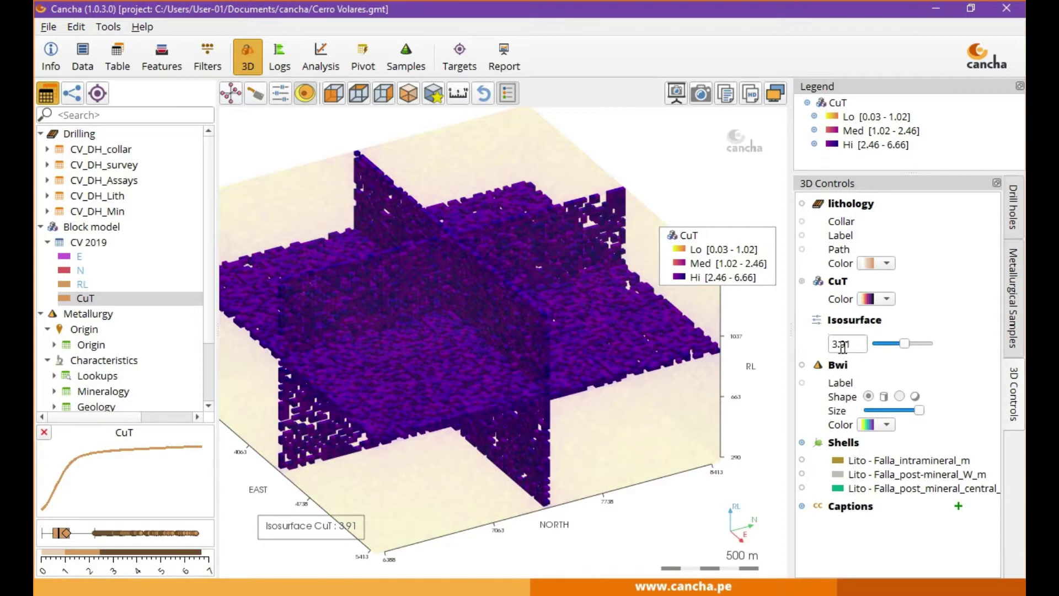
pyautogui.moveTo(905, 343); pyautogui.dragTo(885, 345)
pyautogui.doubleClick(863, 345)
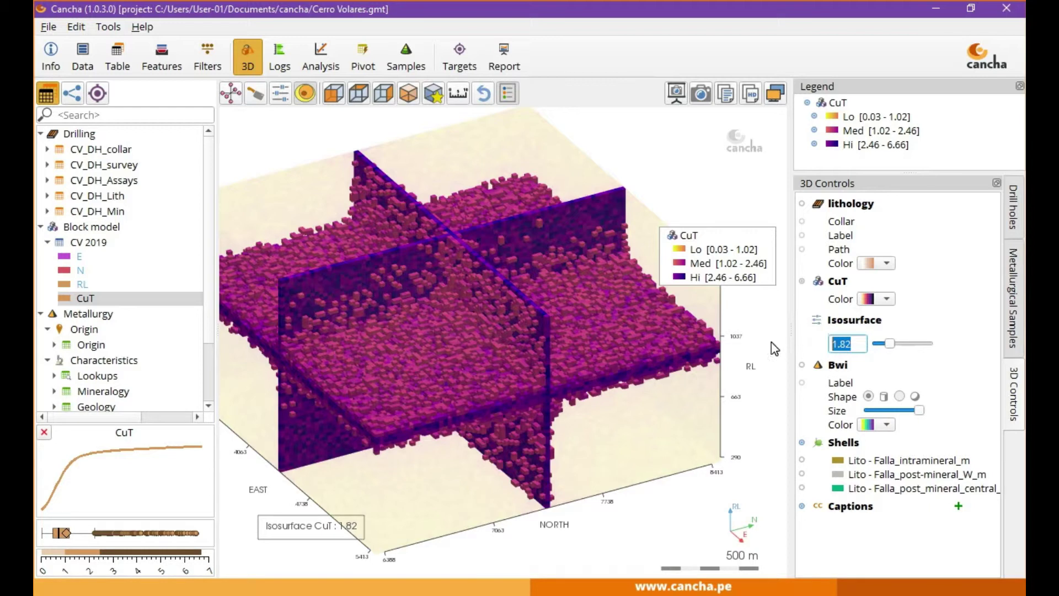
pyautogui.write('2')
pyautogui.press('Return')
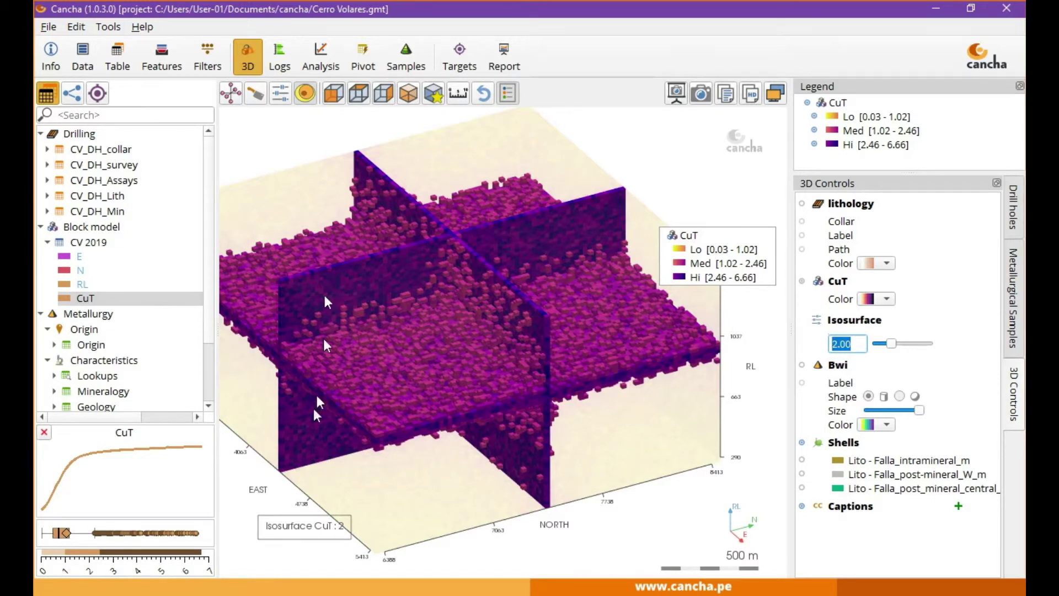
pyautogui.moveTo(279, 533); pyautogui.dragTo(313, 514)
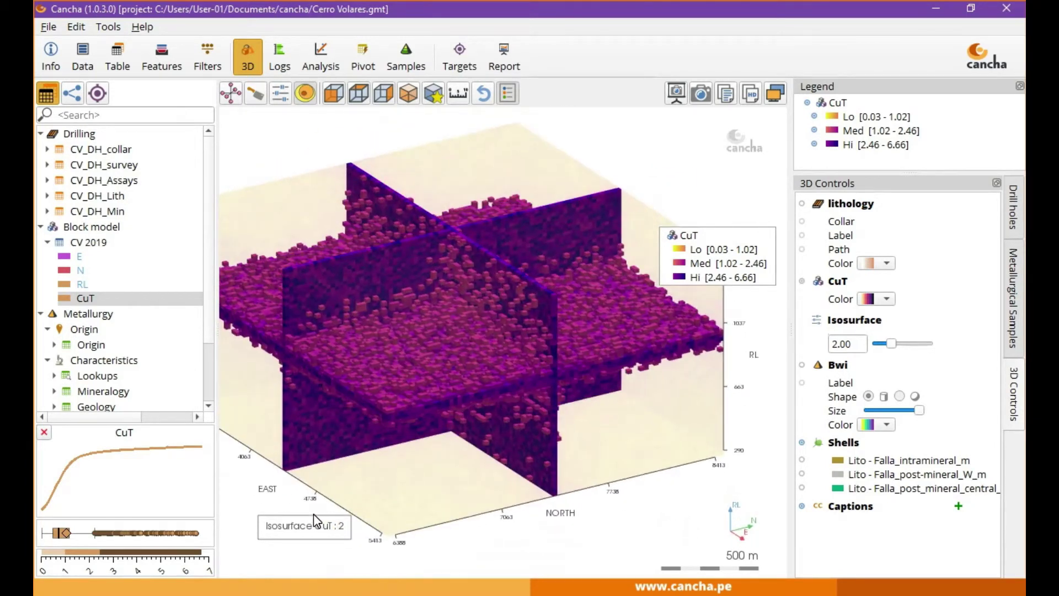
pyautogui.moveTo(730, 266); pyautogui.dragTo(720, 163)
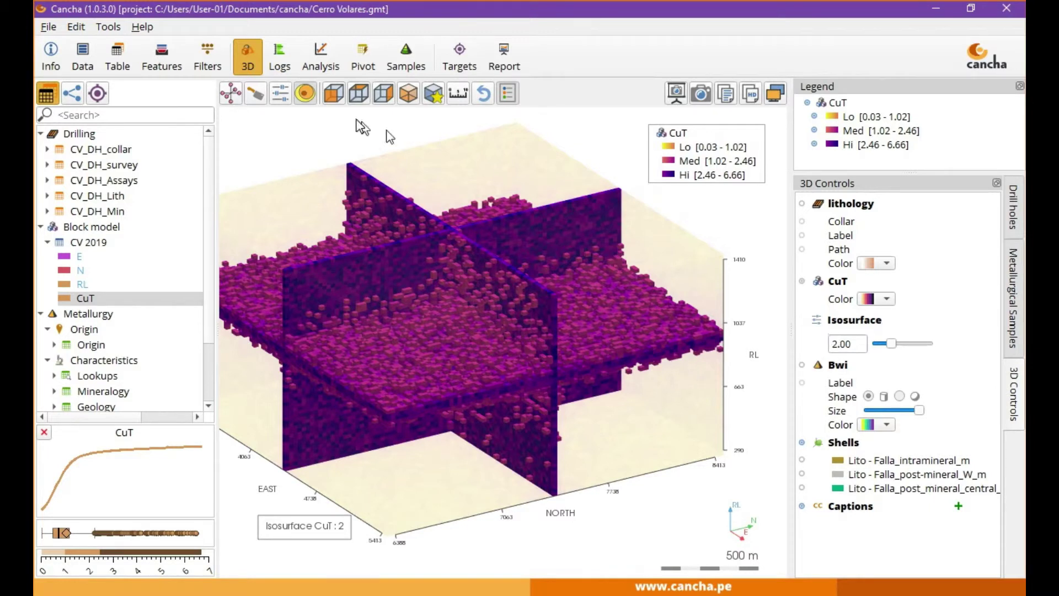
# - View the CuT isosurface from north, plan and side, then return to isometric
pyautogui.click(333, 95)
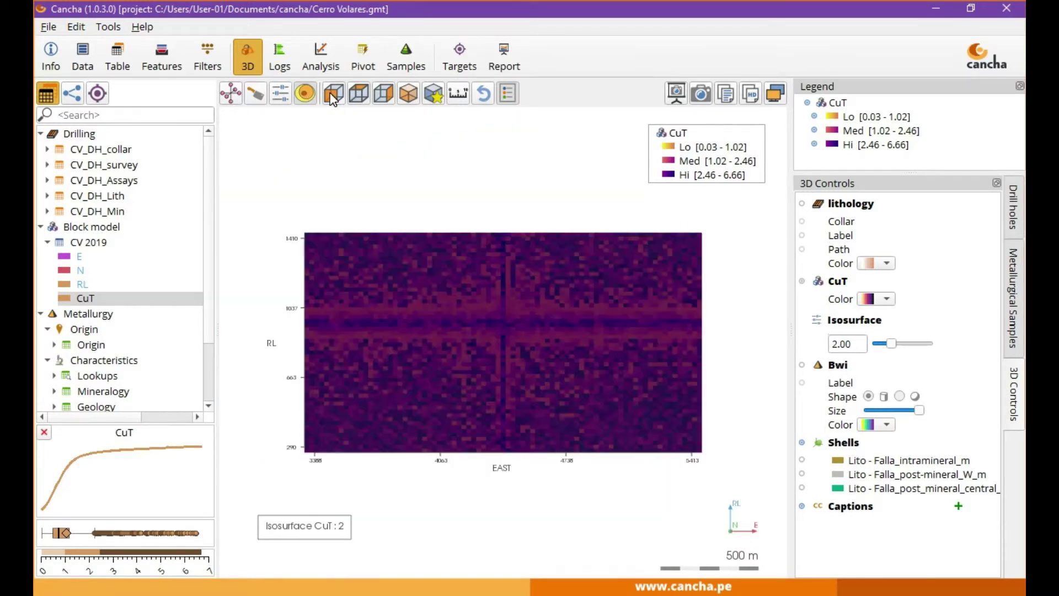
pyautogui.click(361, 98)
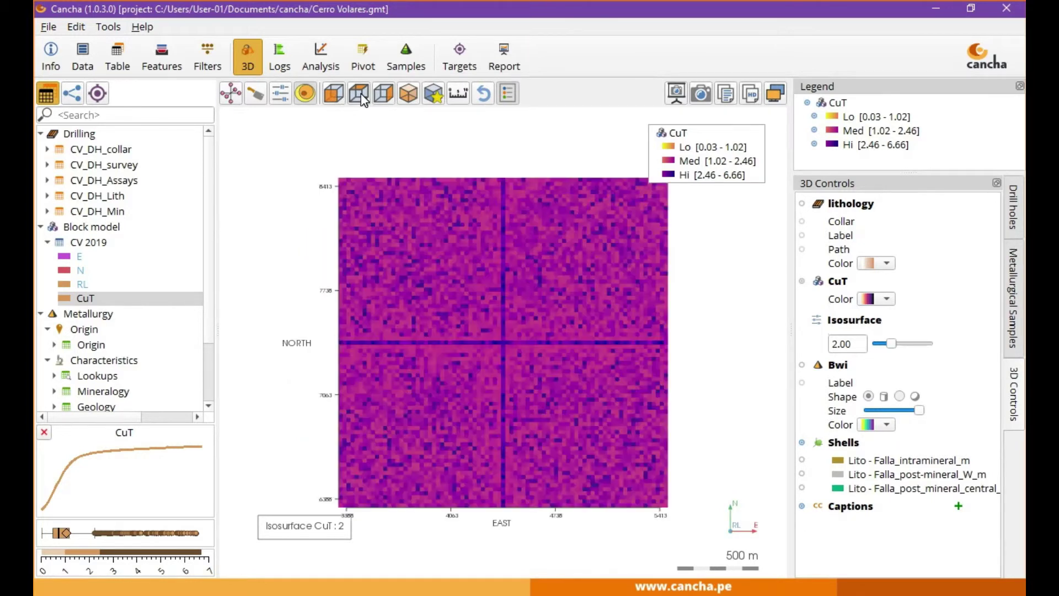
pyautogui.click(383, 98)
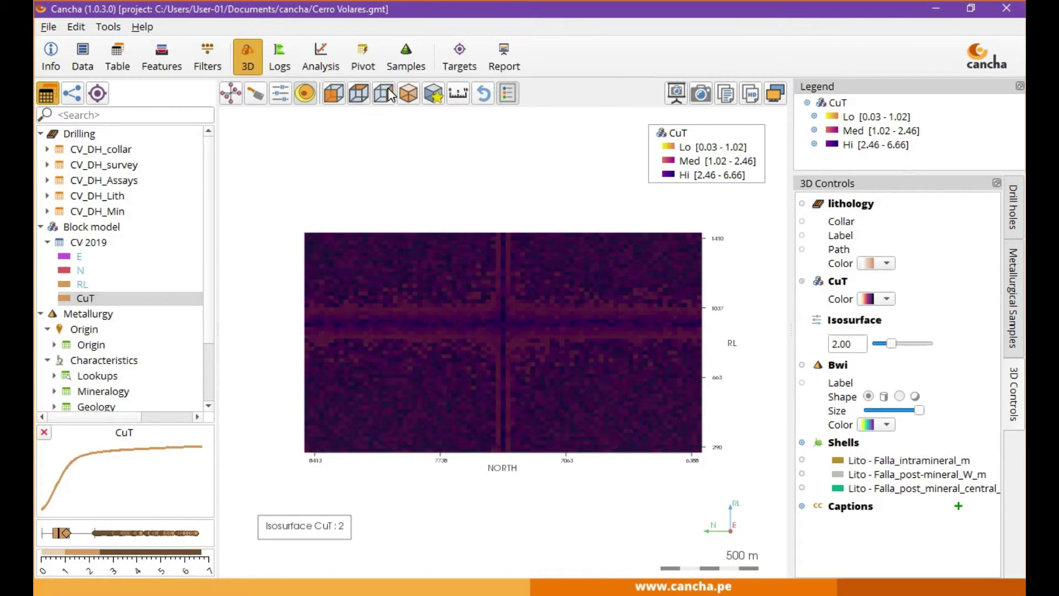
pyautogui.click(408, 95)
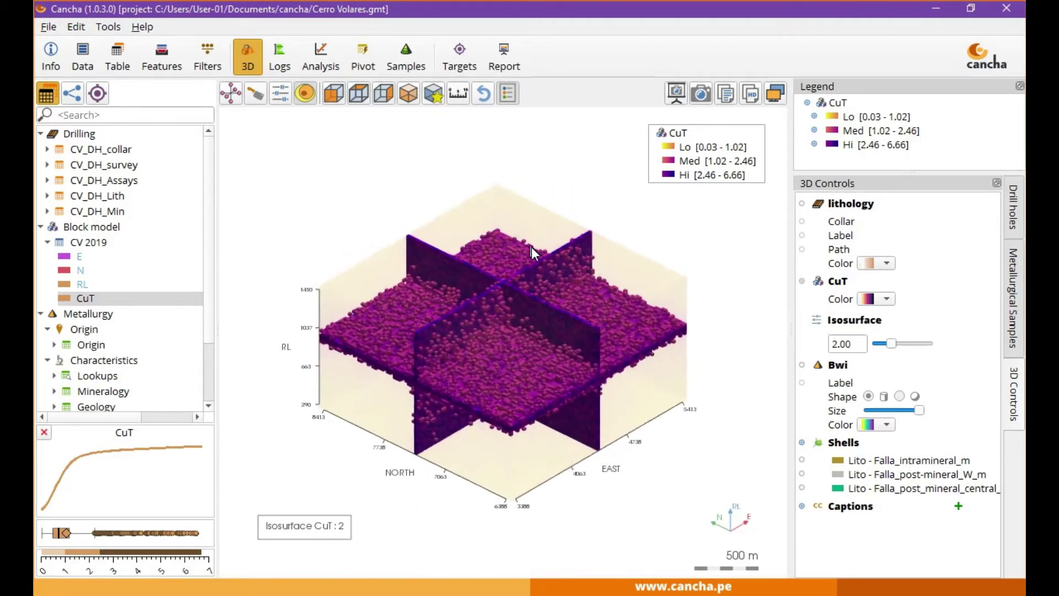
# - Show the lithology drill-hole traces with the isosurface from a lower, side-on angle
pyautogui.scroll(5, 535, 251)
pyautogui.moveTo(503, 339); pyautogui.dragTo(577, 346)
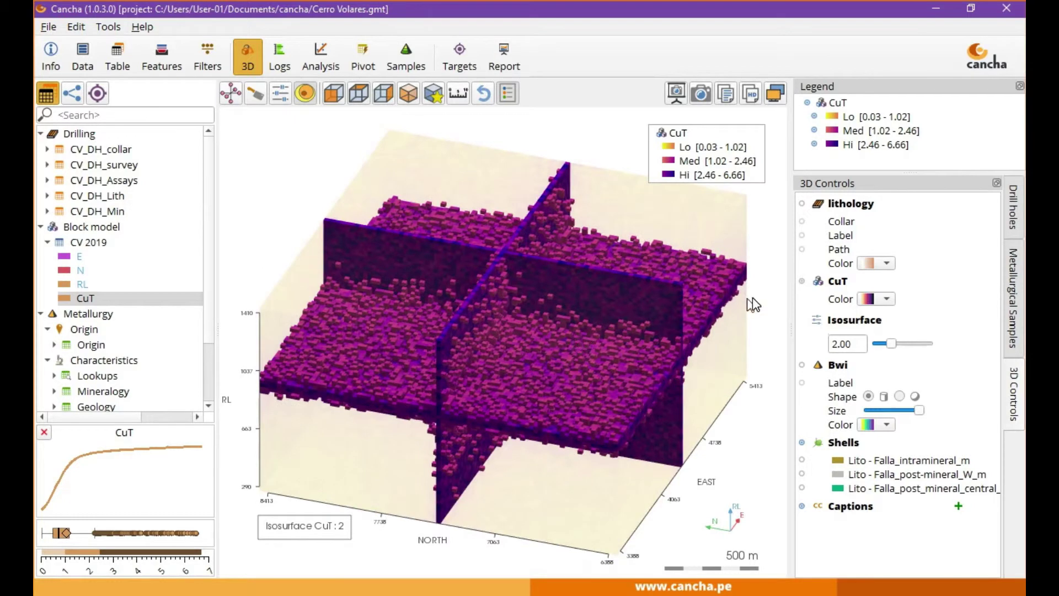
pyautogui.click(802, 204)
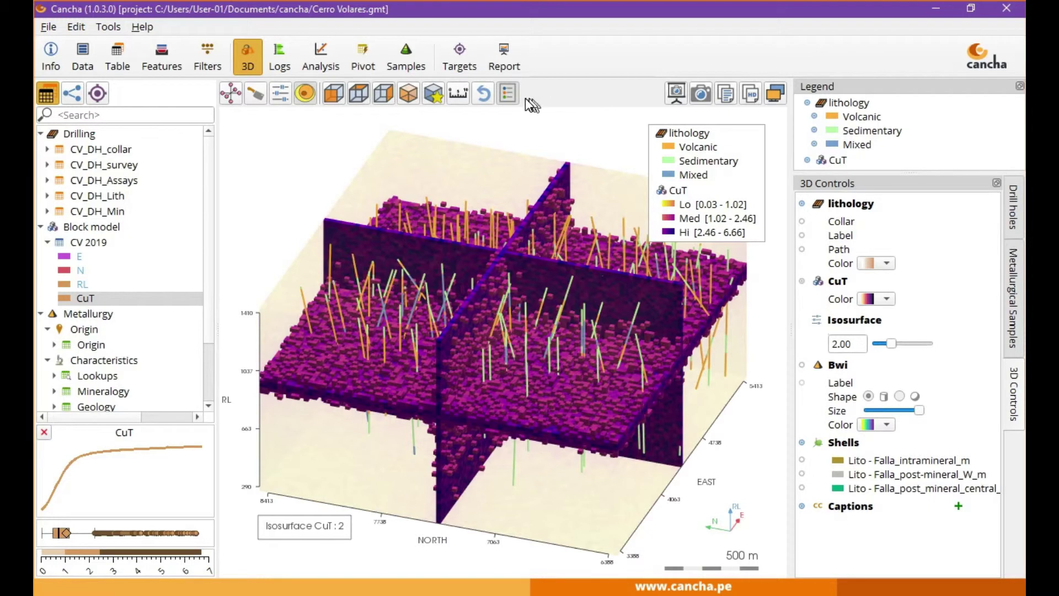
# - Hide the legend overlay, save the current view as favourite, and restore the saved oblique view
pyautogui.click(507, 93)
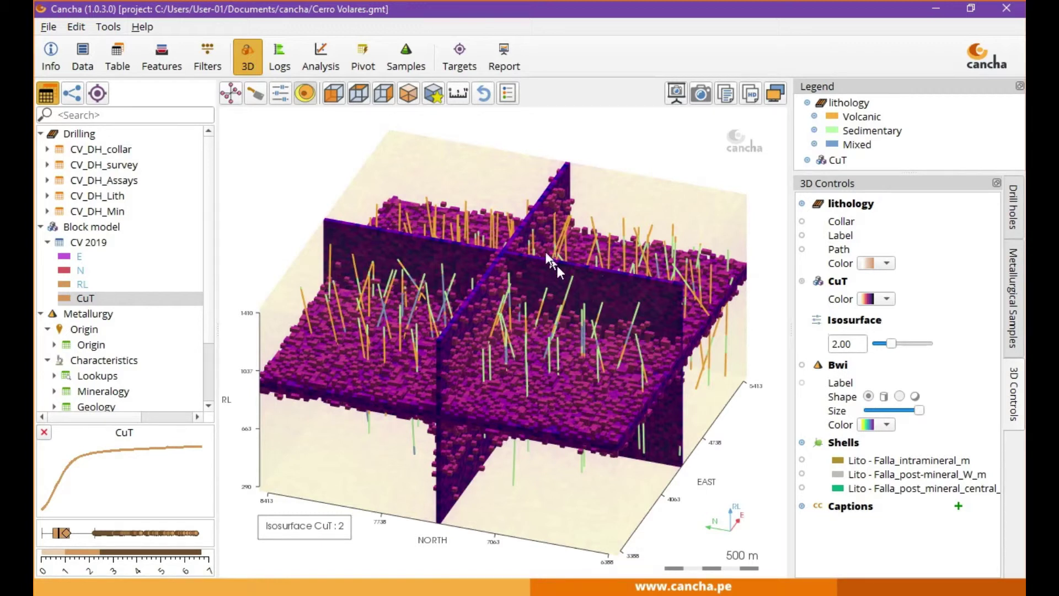
pyautogui.rightClick(533, 305)
pyautogui.click(557, 314)
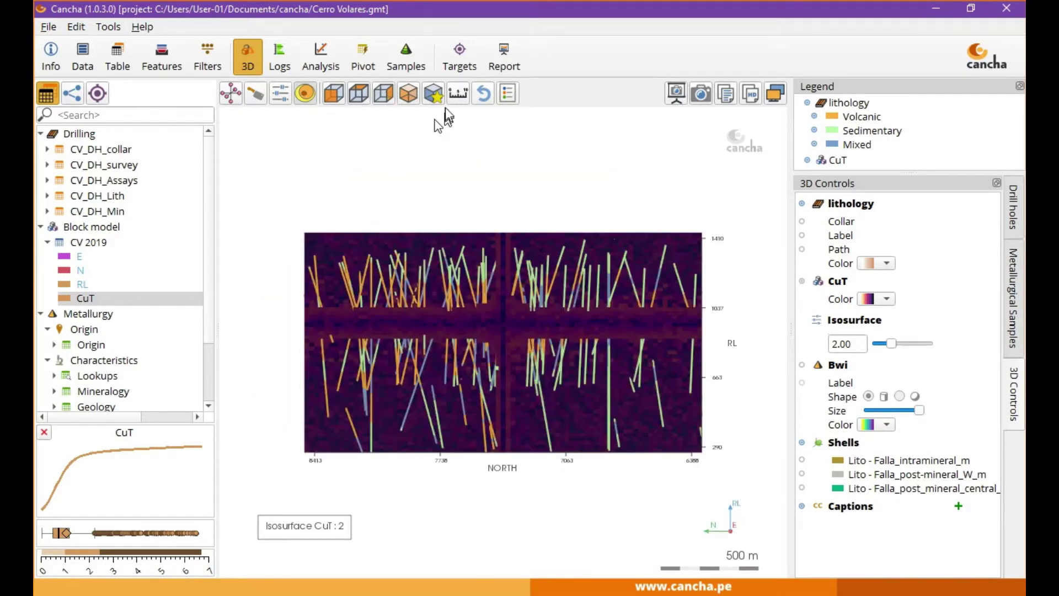
pyautogui.click(433, 94)
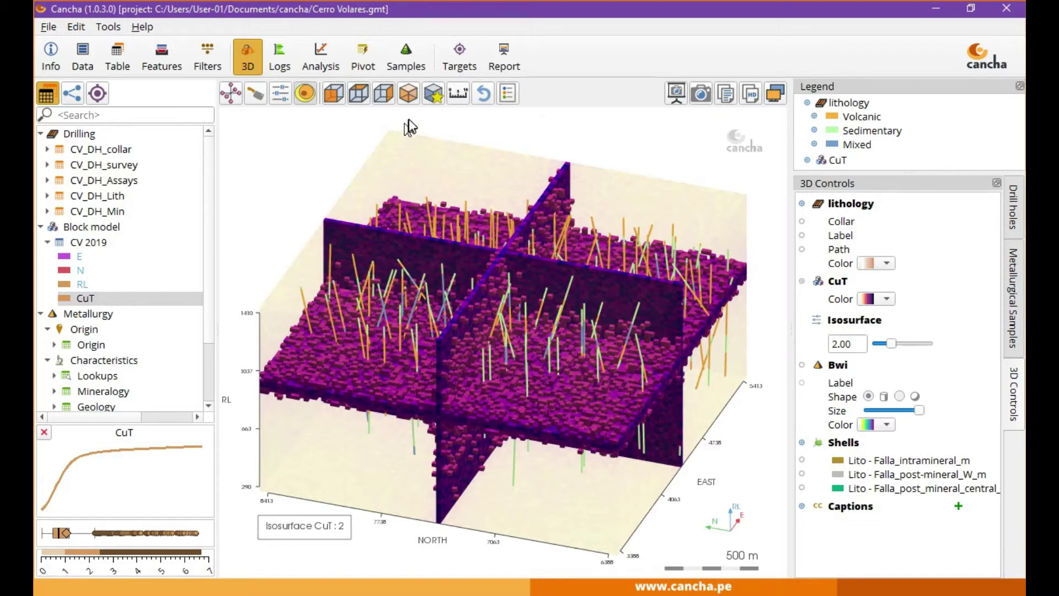
# - Measure a distance of about 2253 across the model with the ruler
pyautogui.click(459, 95)
pyautogui.click(313, 241)
pyautogui.click(733, 240)
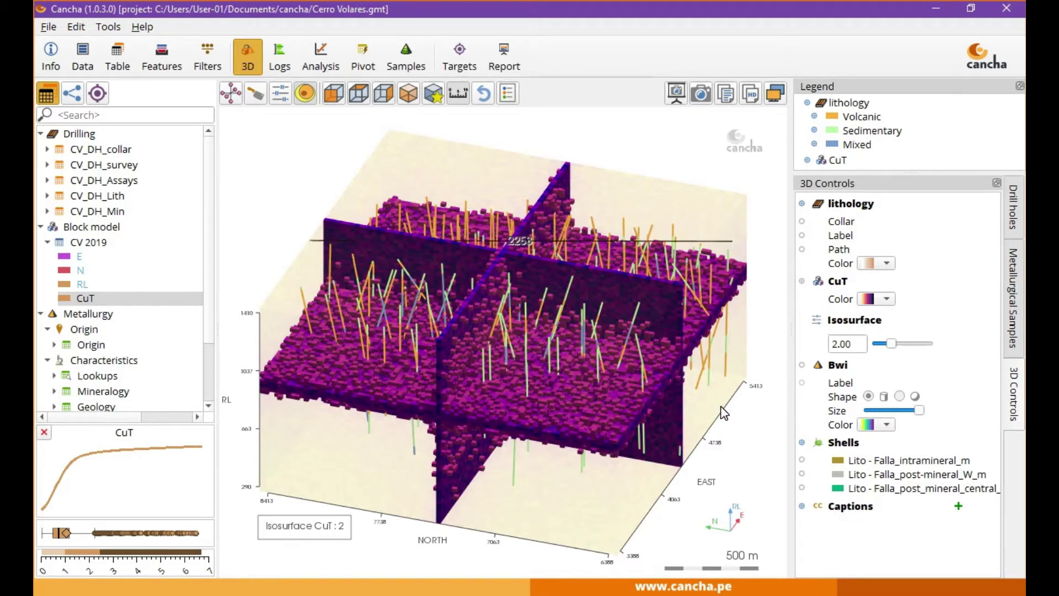
# - Inspect the isosurface along the East axis, from the side, in plan and obliquely
pyautogui.moveTo(724, 412); pyautogui.dragTo(627, 432)
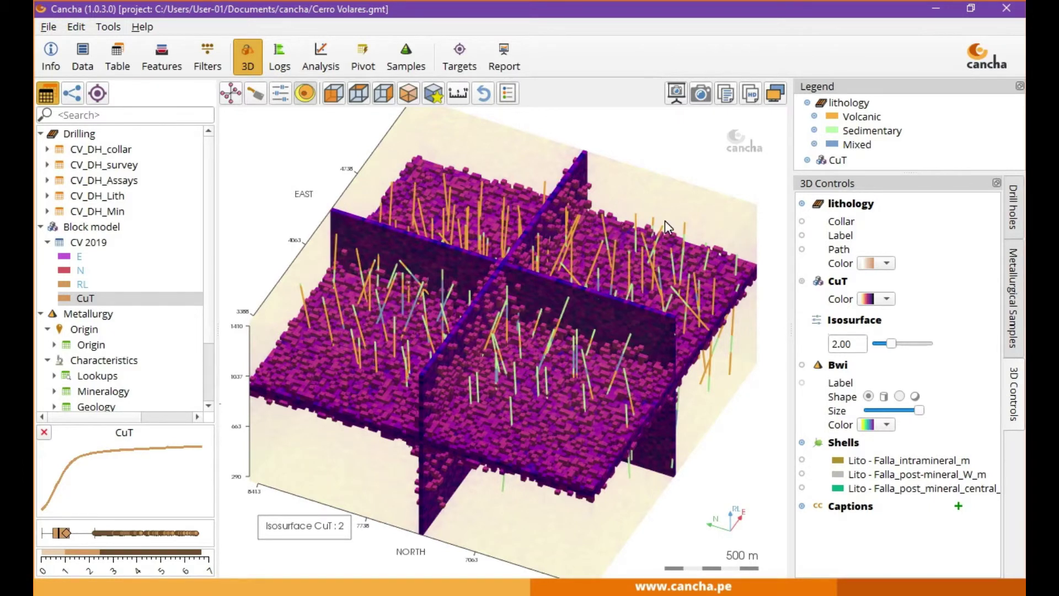
pyautogui.moveTo(575, 310); pyautogui.dragTo(749, 395)
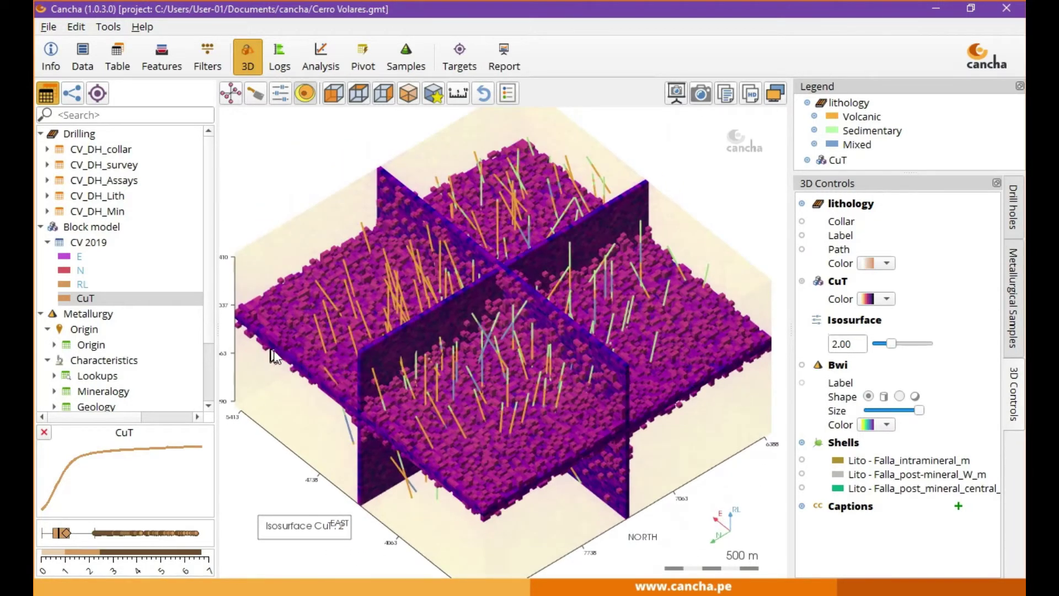
pyautogui.moveTo(360, 353); pyautogui.dragTo(541, 239)
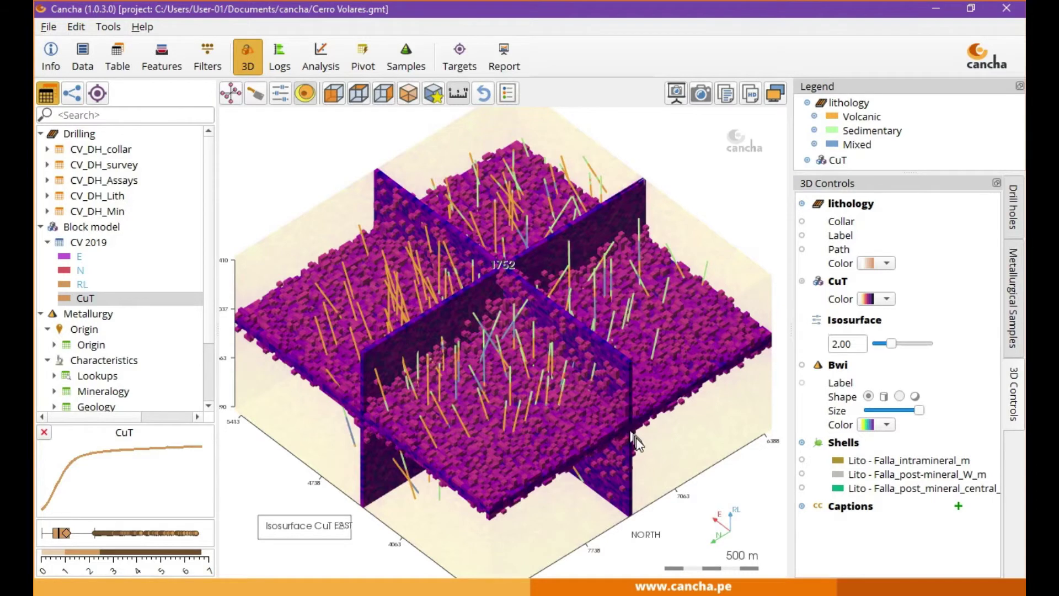
pyautogui.moveTo(638, 448); pyautogui.dragTo(494, 381)
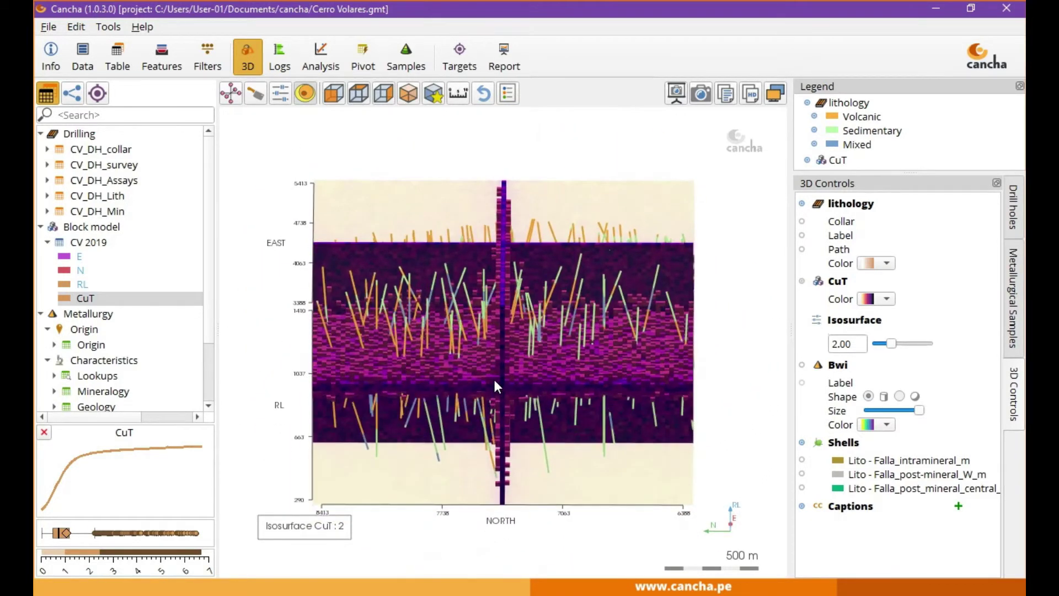
pyautogui.click(359, 97)
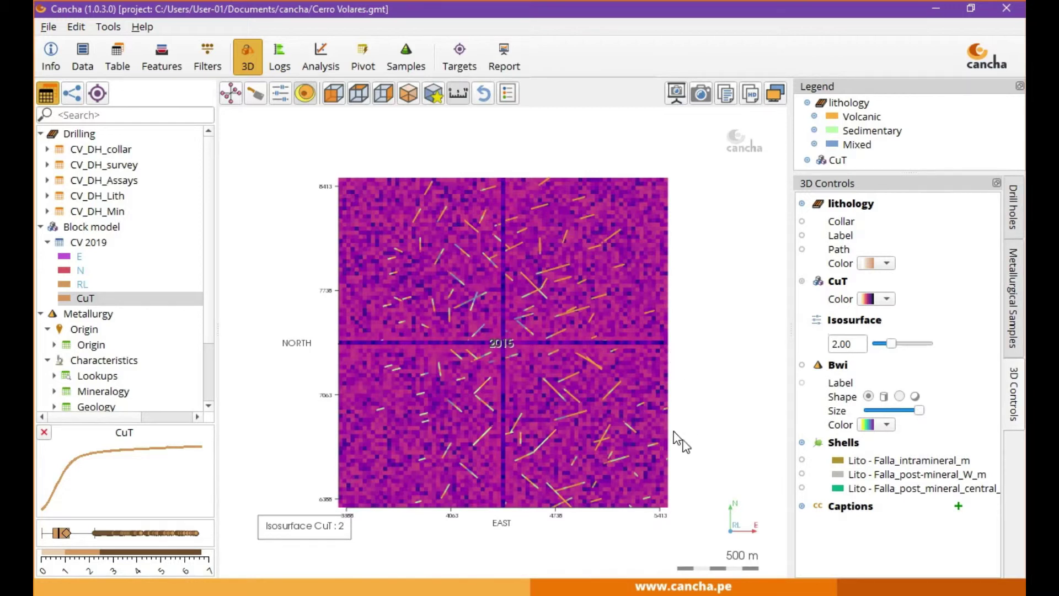
pyautogui.moveTo(514, 383); pyautogui.dragTo(285, 275)
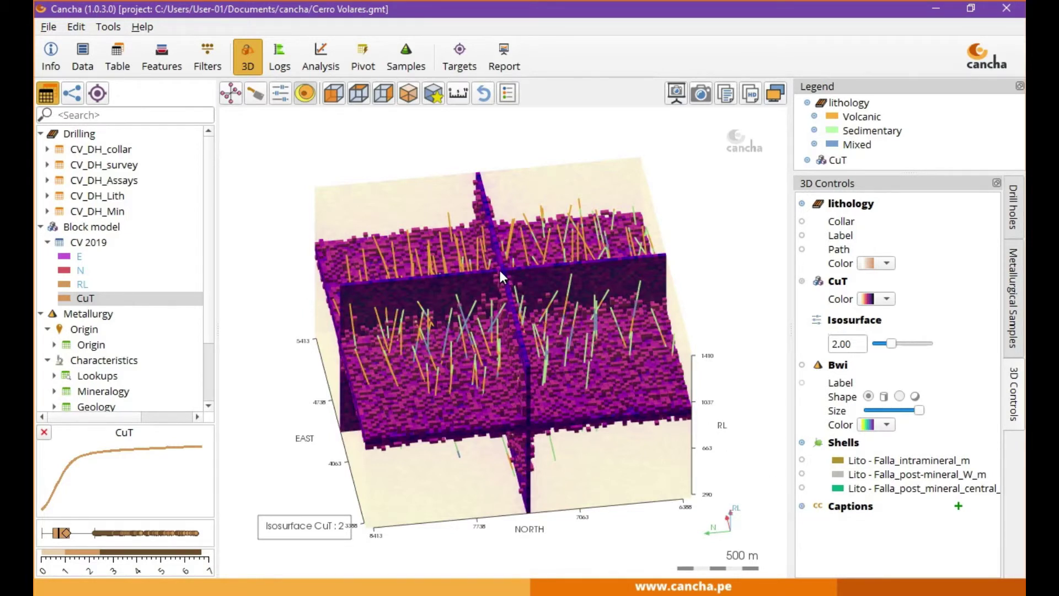
# - Add a 'My House' caption to the 3D scene
pyautogui.click(959, 506)
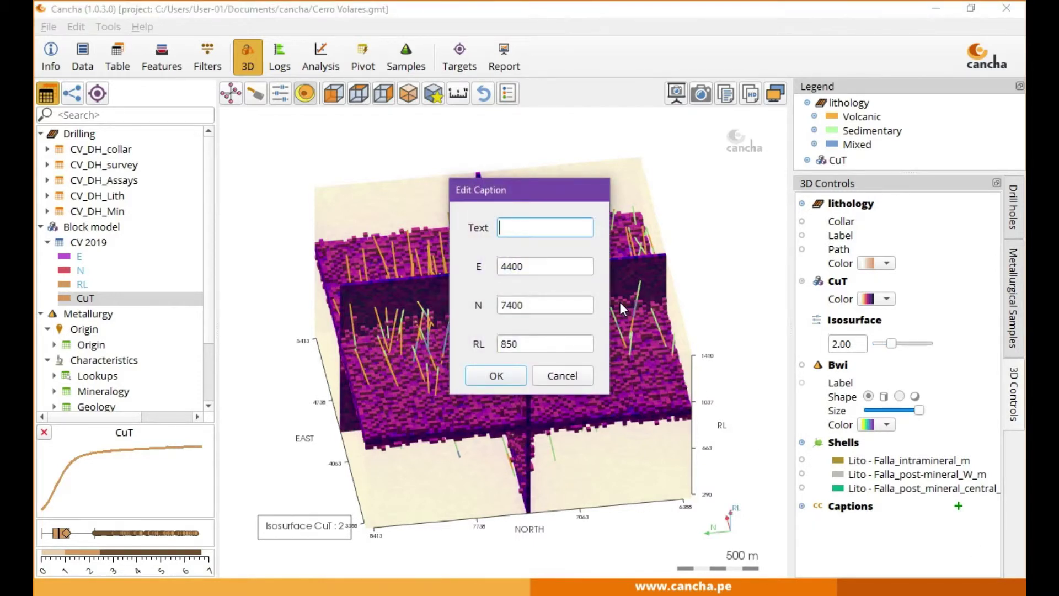
pyautogui.write('My House')
pyautogui.press('Return')
pyautogui.moveTo(571, 372); pyautogui.dragTo(485, 383)
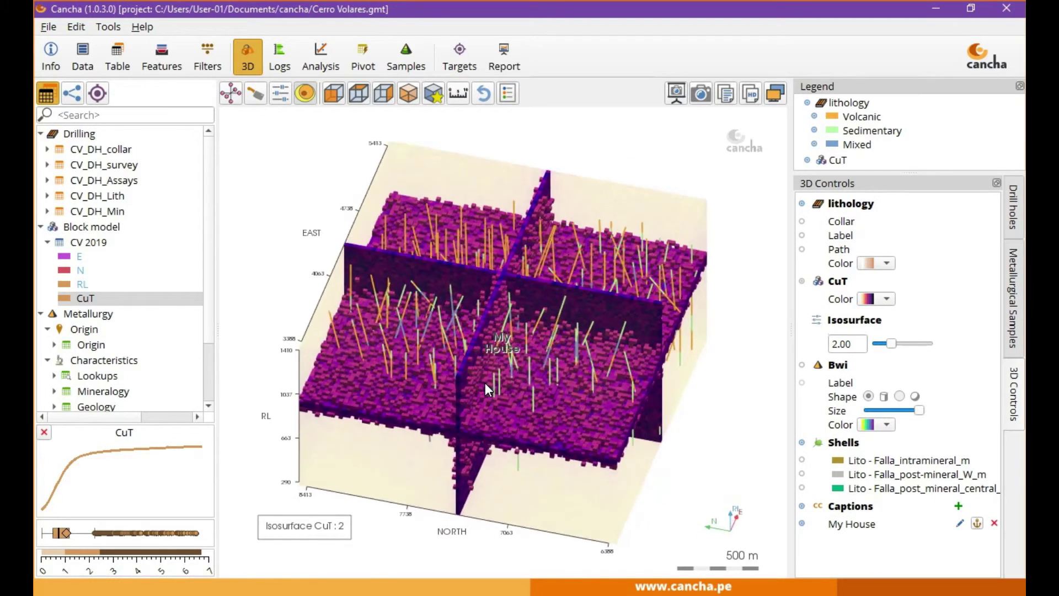
# - Hide the drill-hole traces and display CuT as the full block cube instead of the isosurface
pyautogui.click(802, 281)
pyautogui.click(802, 281)
pyautogui.moveTo(712, 389); pyautogui.dragTo(742, 375)
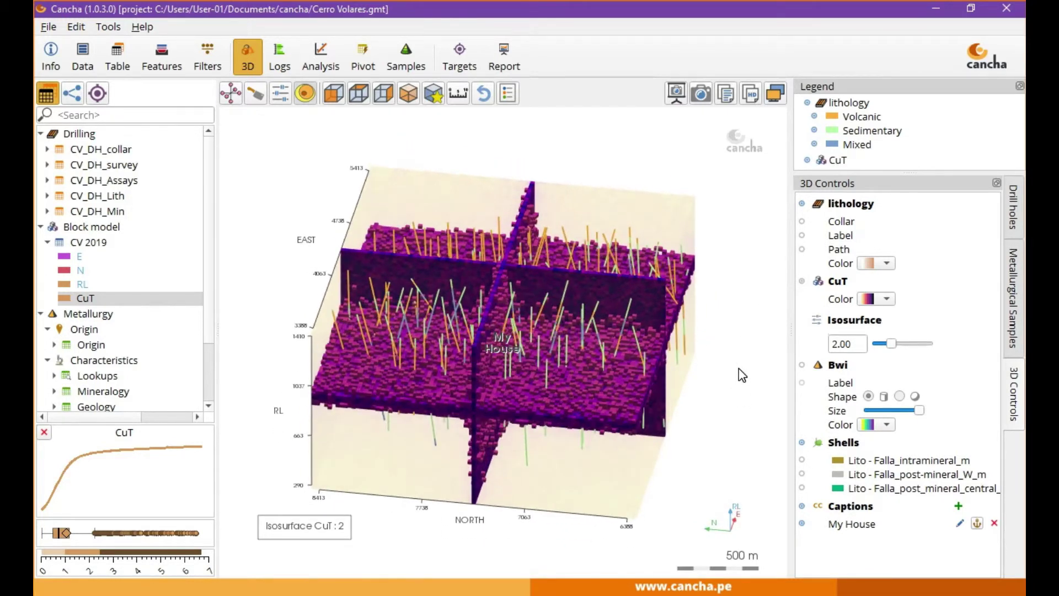
pyautogui.click(802, 203)
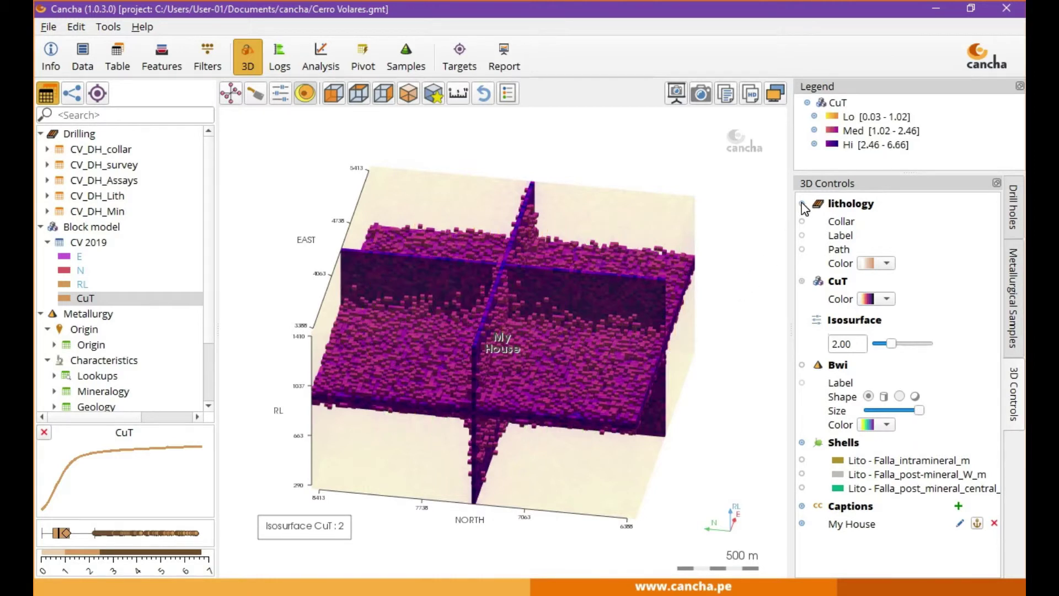
pyautogui.click(312, 96)
pyautogui.moveTo(728, 428)
pyautogui.mouseDown()
pyautogui.moveTo(693, 427)
pyautogui.moveTo(752, 456)
pyautogui.moveTo(730, 415)
pyautogui.mouseUp()
pyautogui.moveTo(531, 392); pyautogui.dragTo(467, 308)
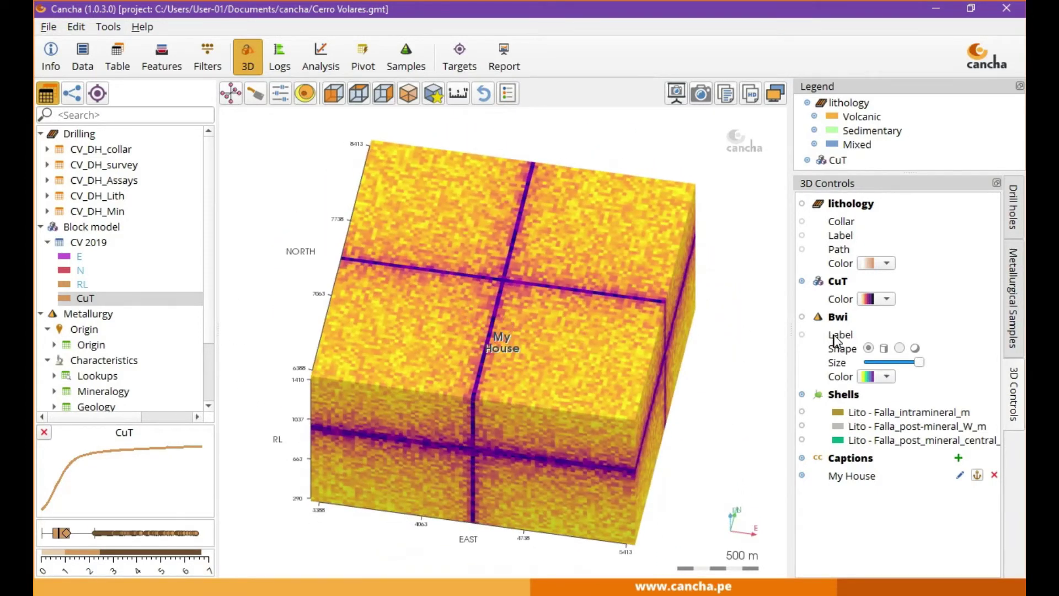
# - Reposition the My House caption higher on the cube, checking it from East and North views
pyautogui.click(977, 475)
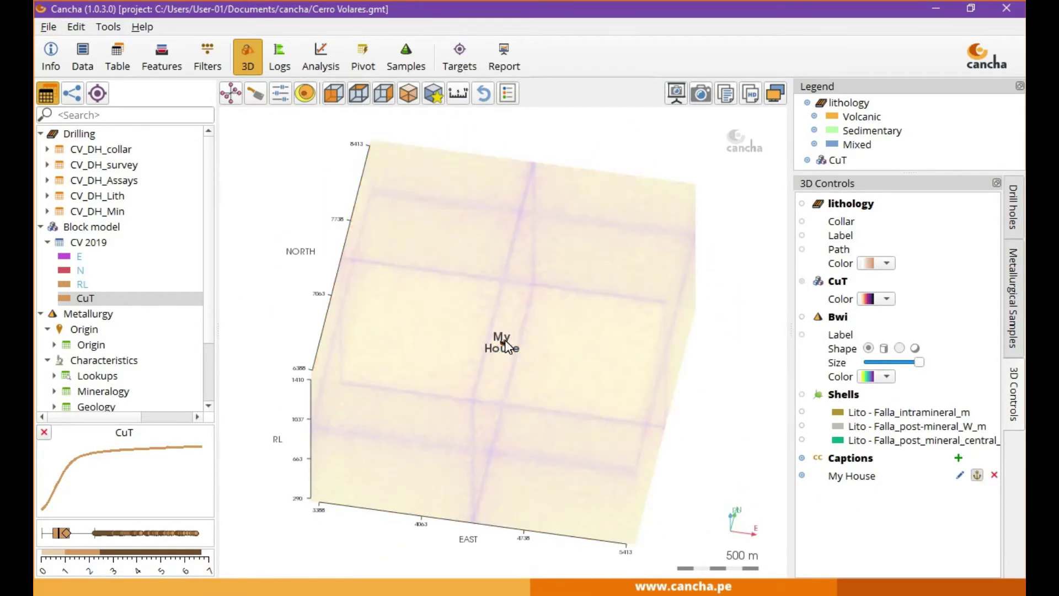
pyautogui.click(502, 279)
pyautogui.moveTo(631, 382); pyautogui.dragTo(435, 260)
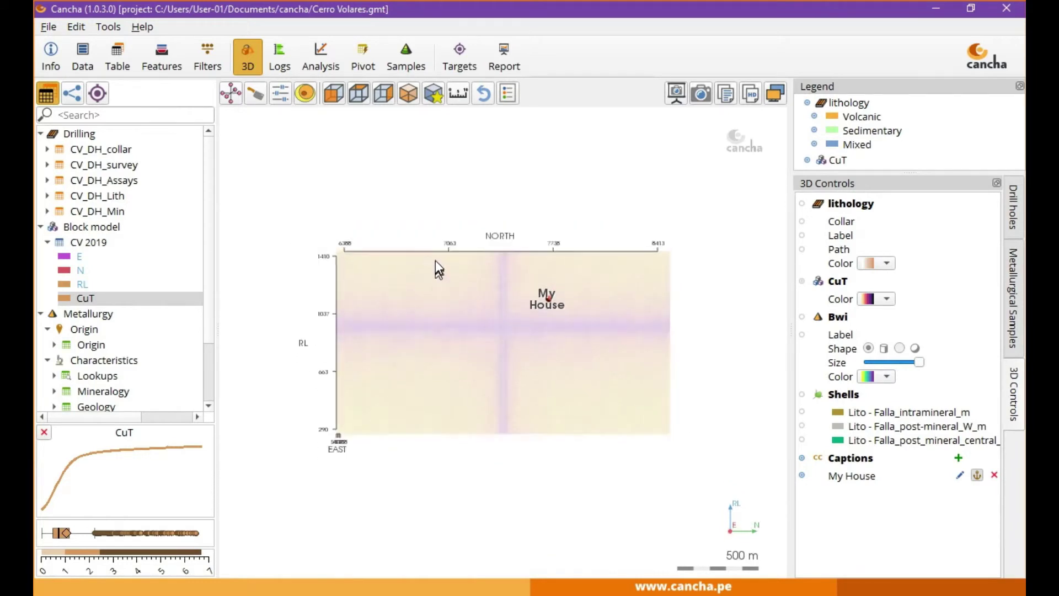
pyautogui.click(340, 93)
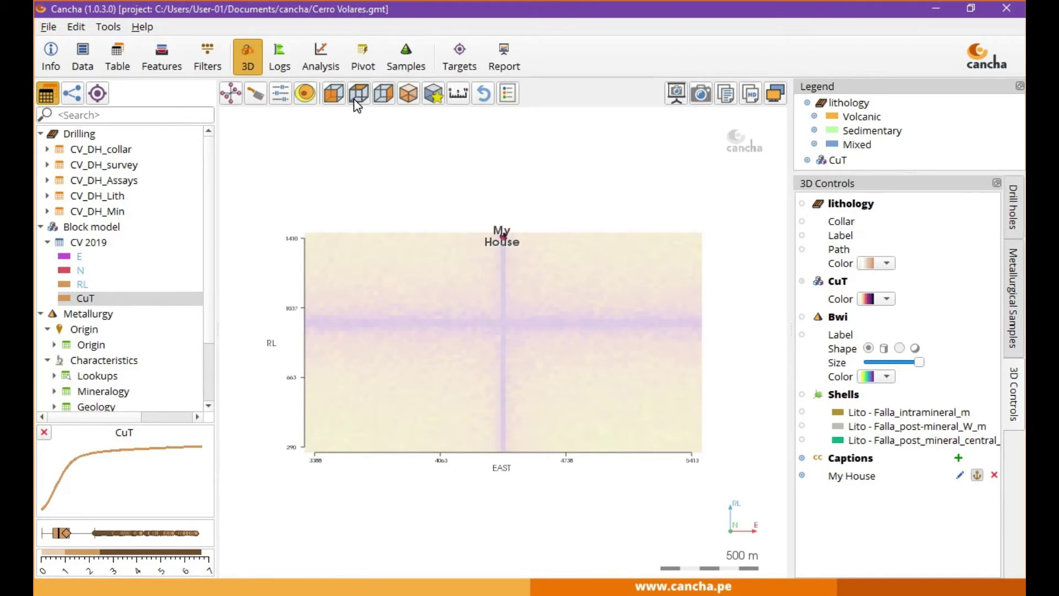
pyautogui.click(385, 94)
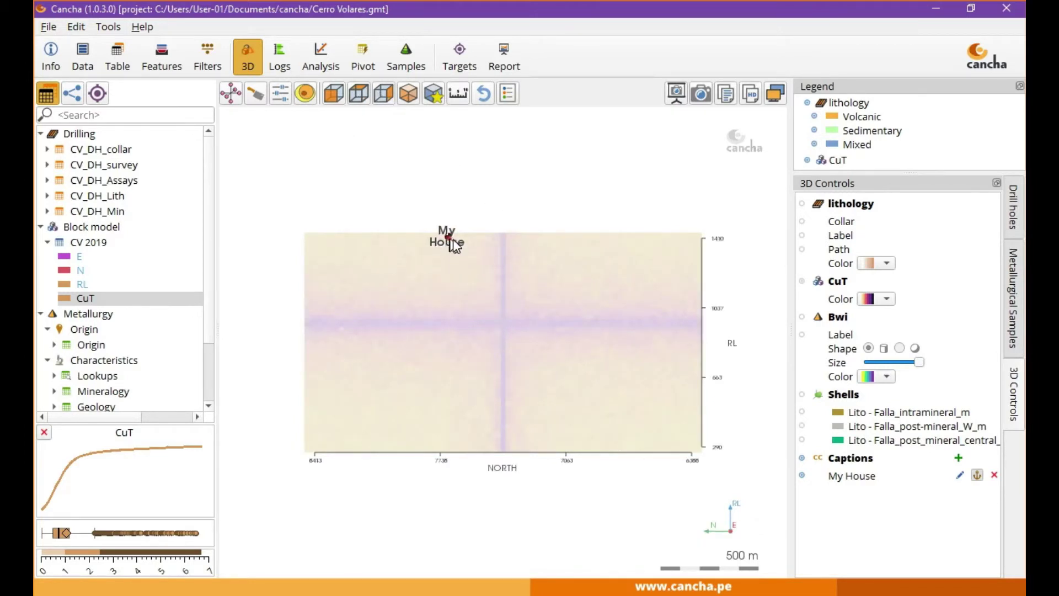
pyautogui.moveTo(450, 241); pyautogui.dragTo(503, 231)
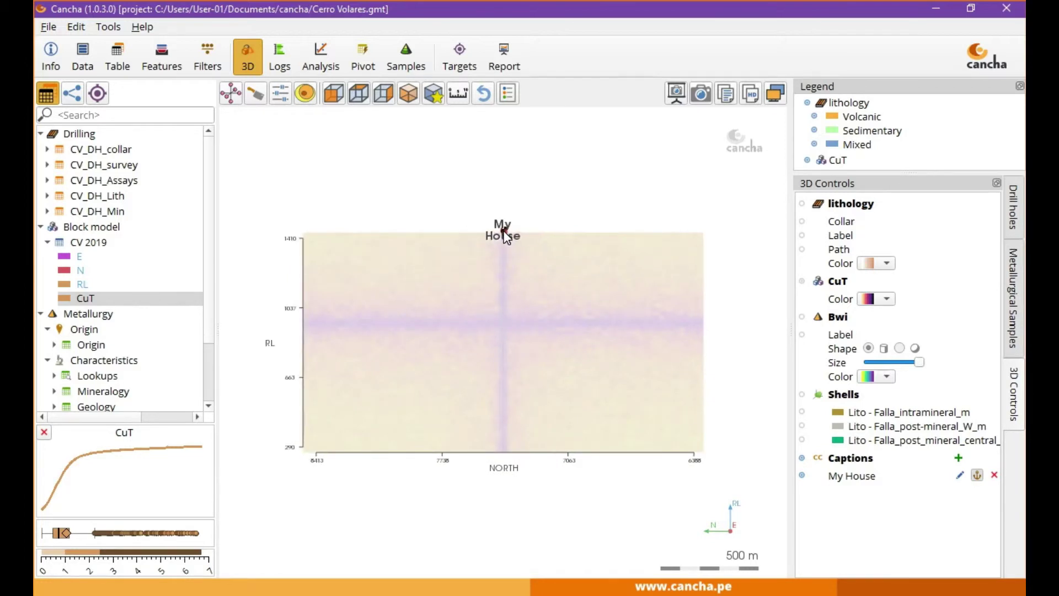
pyautogui.click(976, 474)
pyautogui.moveTo(441, 314); pyautogui.dragTo(433, 234)
# - Change the caption text from 'My House' to 'High Grade Zone'
pyautogui.moveTo(662, 351); pyautogui.dragTo(550, 344)
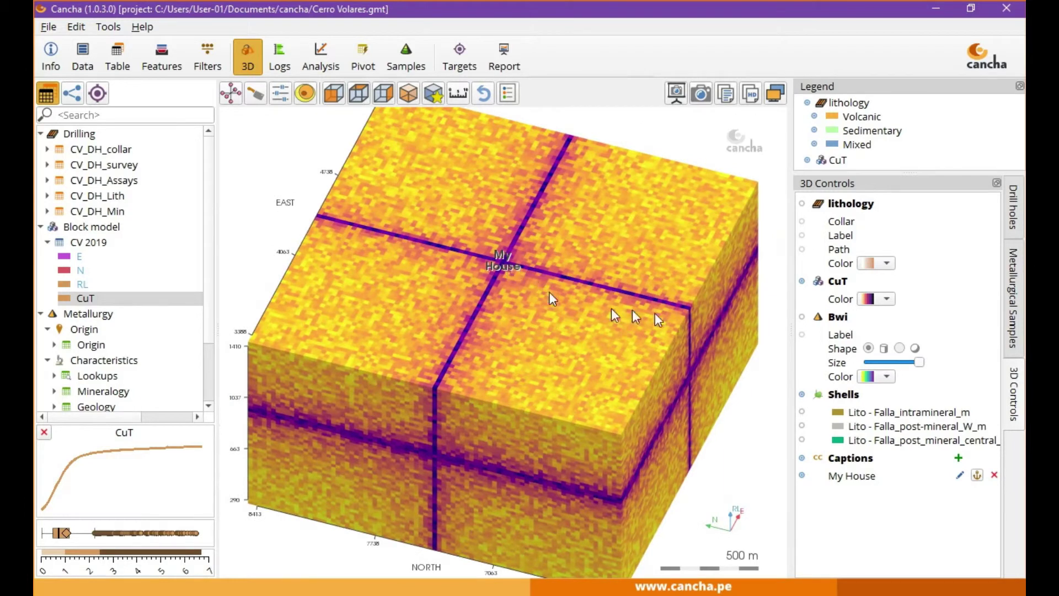
pyautogui.click(959, 476)
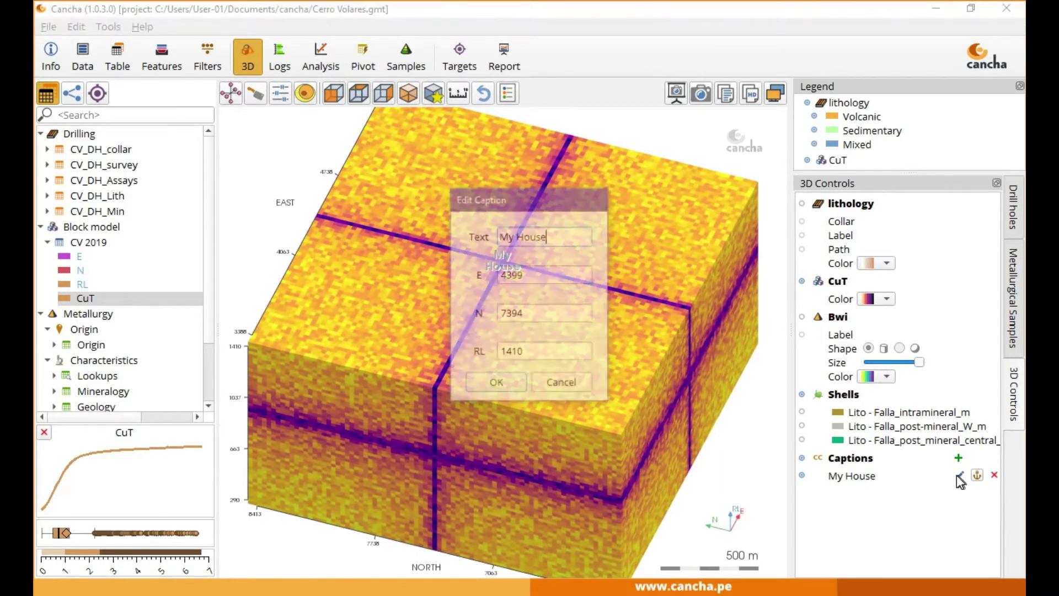
pyautogui.moveTo(557, 236); pyautogui.dragTo(245, 226)
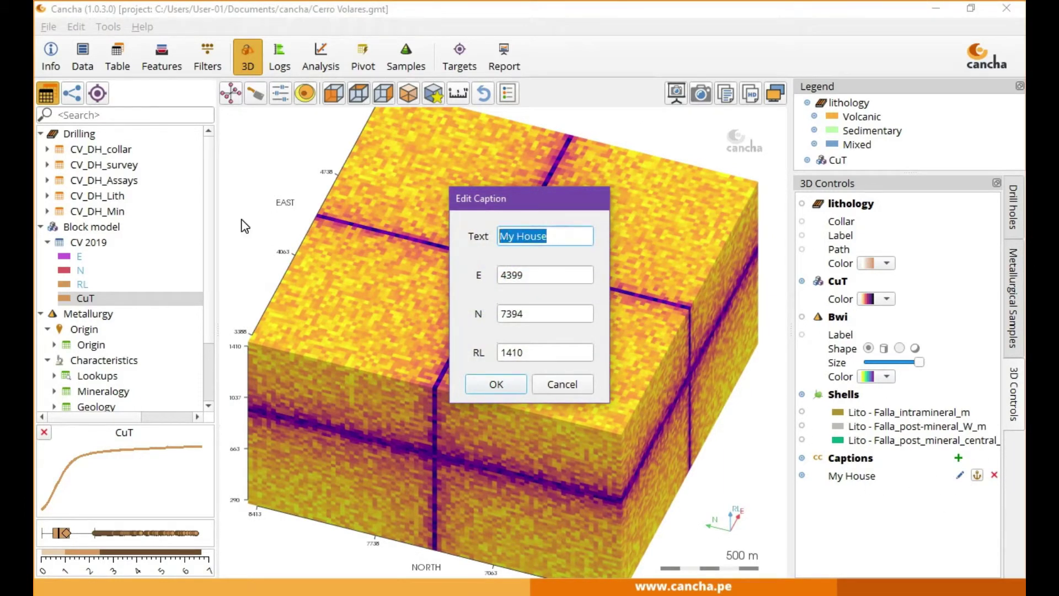
pyautogui.write('High')
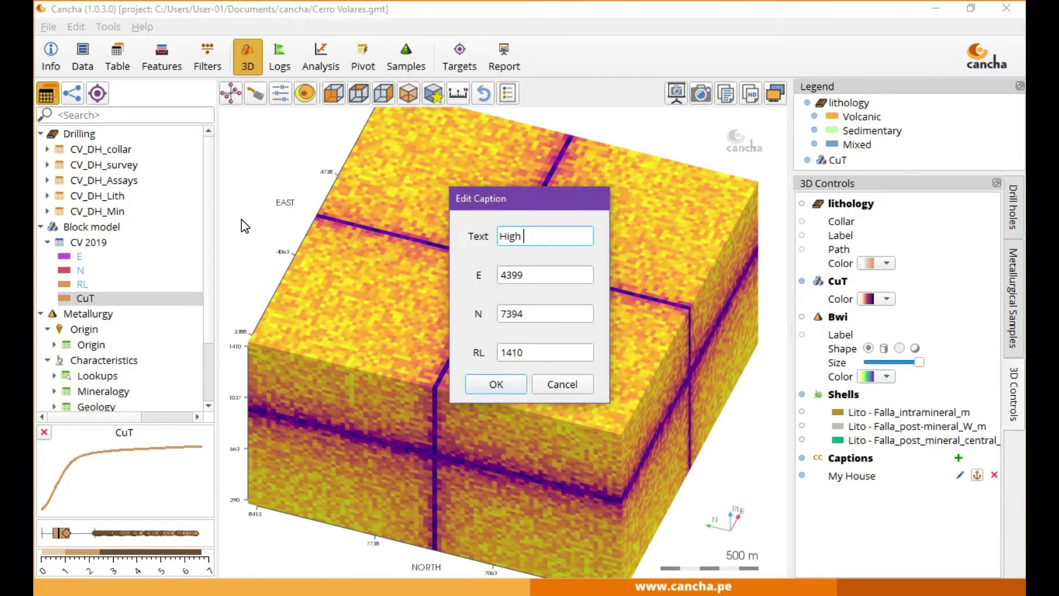
pyautogui.write(' Grade Zone')
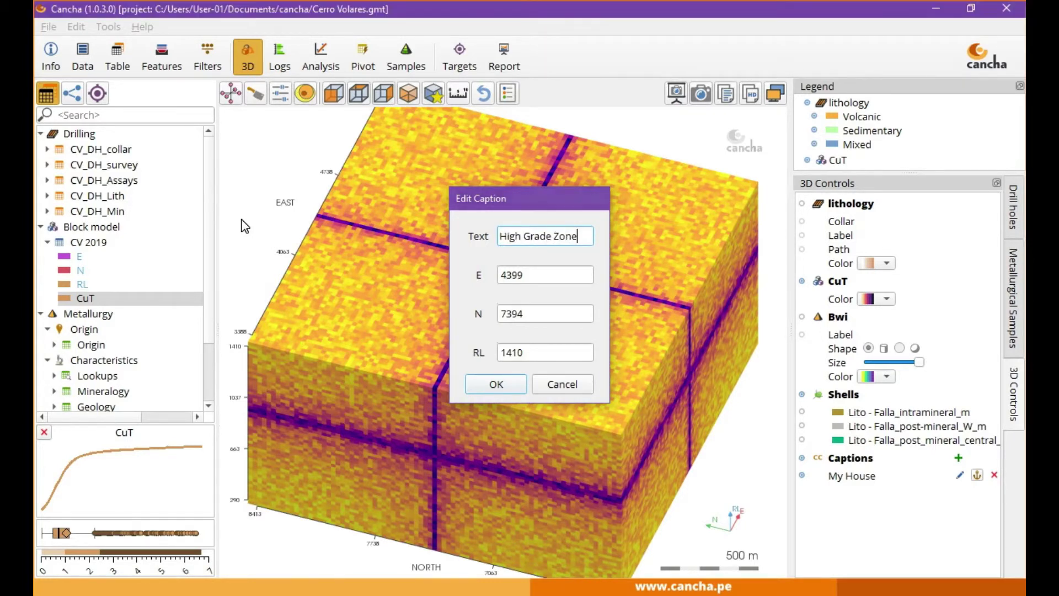
pyautogui.press('Return')
pyautogui.moveTo(445, 385); pyautogui.dragTo(520, 152)
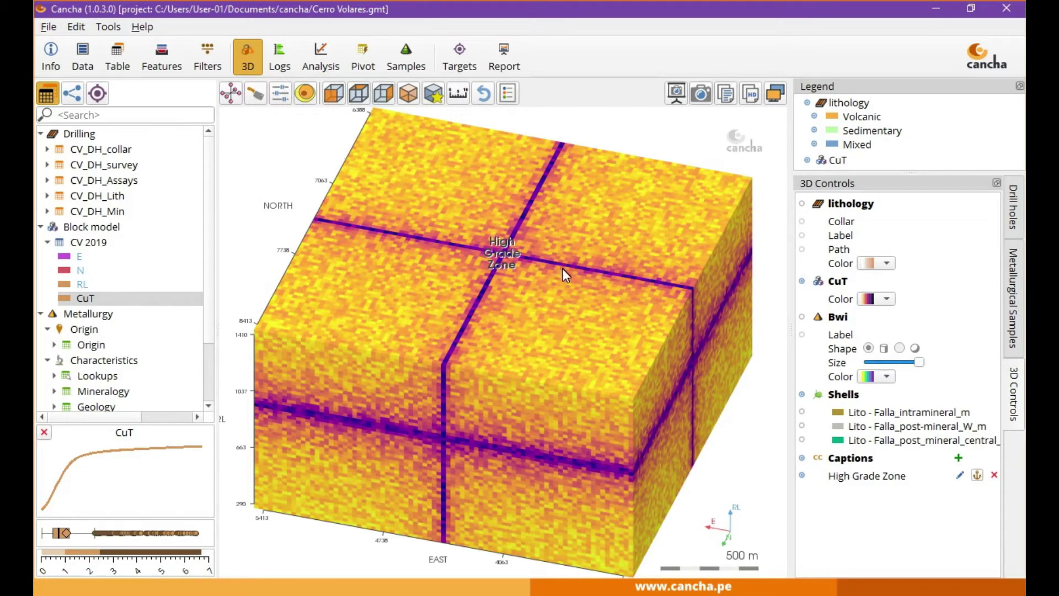
# - Hide the High Grade Zone caption, reset the 3D view, and tilt to a steeper top-down angle
pyautogui.click(803, 458)
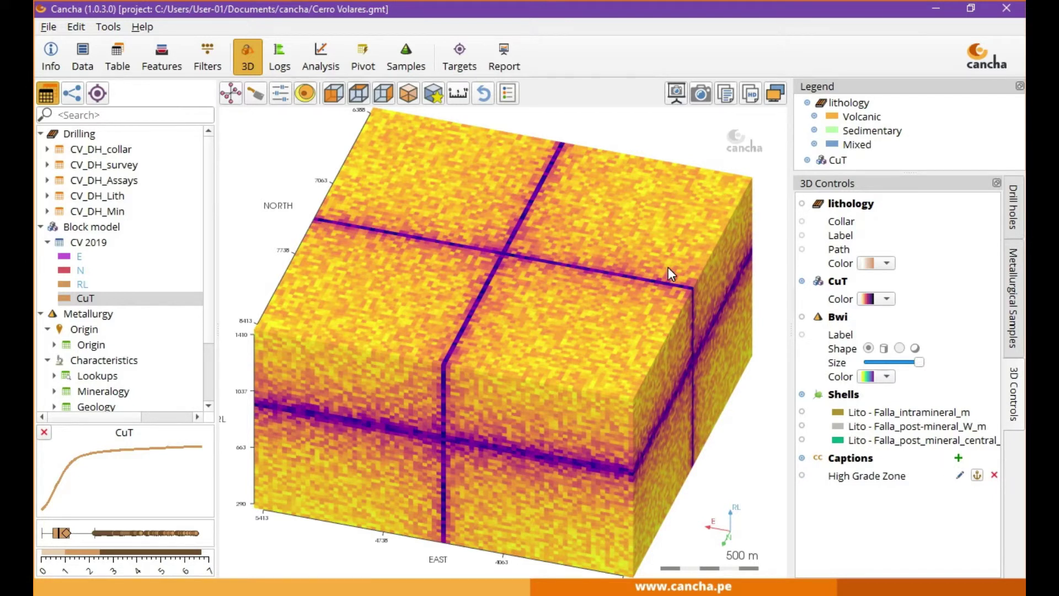
pyautogui.click(479, 97)
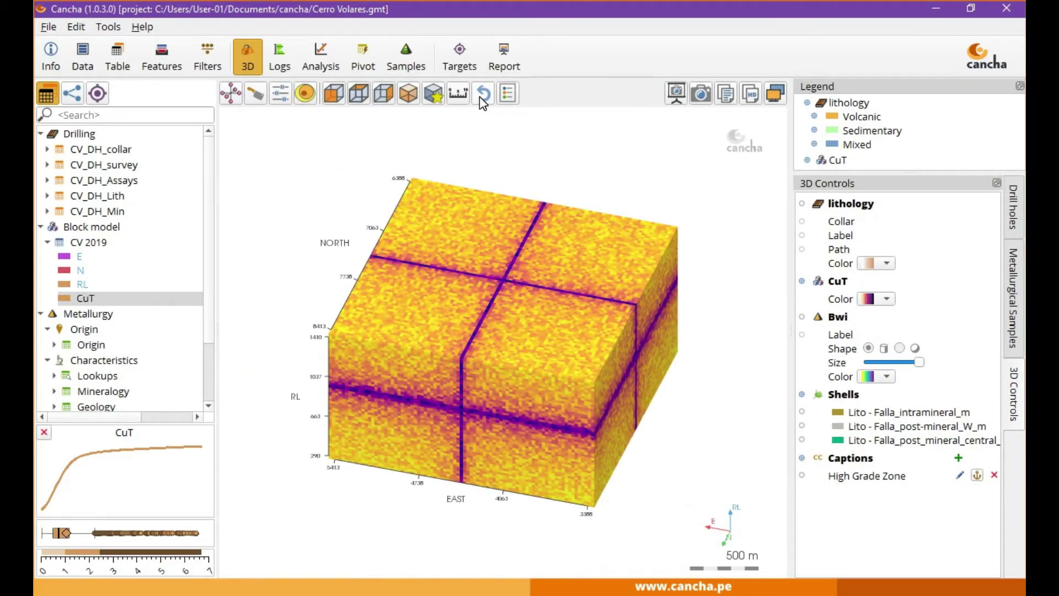
pyautogui.moveTo(567, 330); pyautogui.dragTo(487, 276)
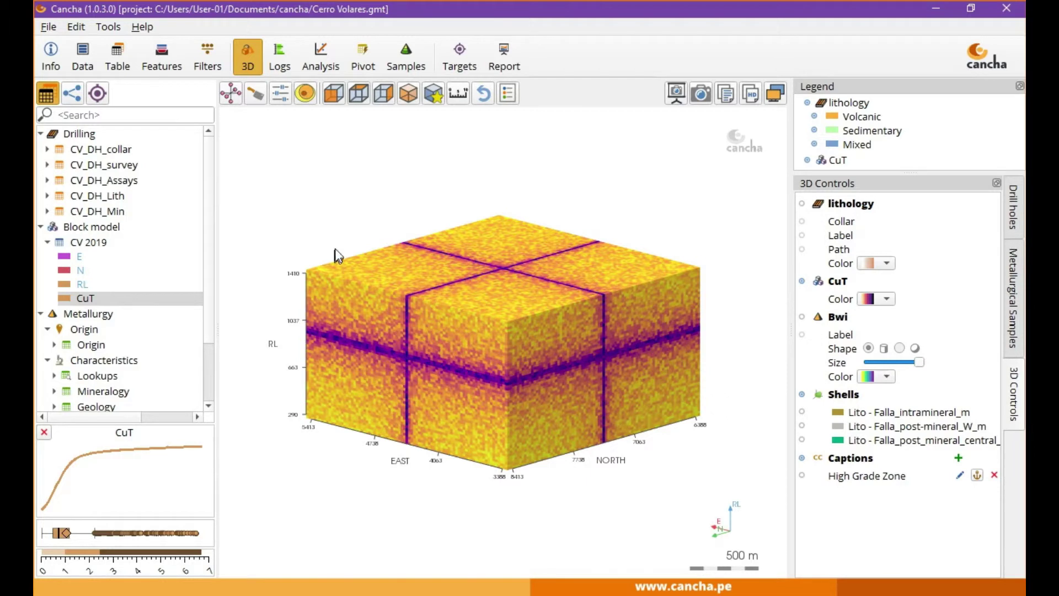
pyautogui.moveTo(353, 239); pyautogui.dragTo(468, 301)
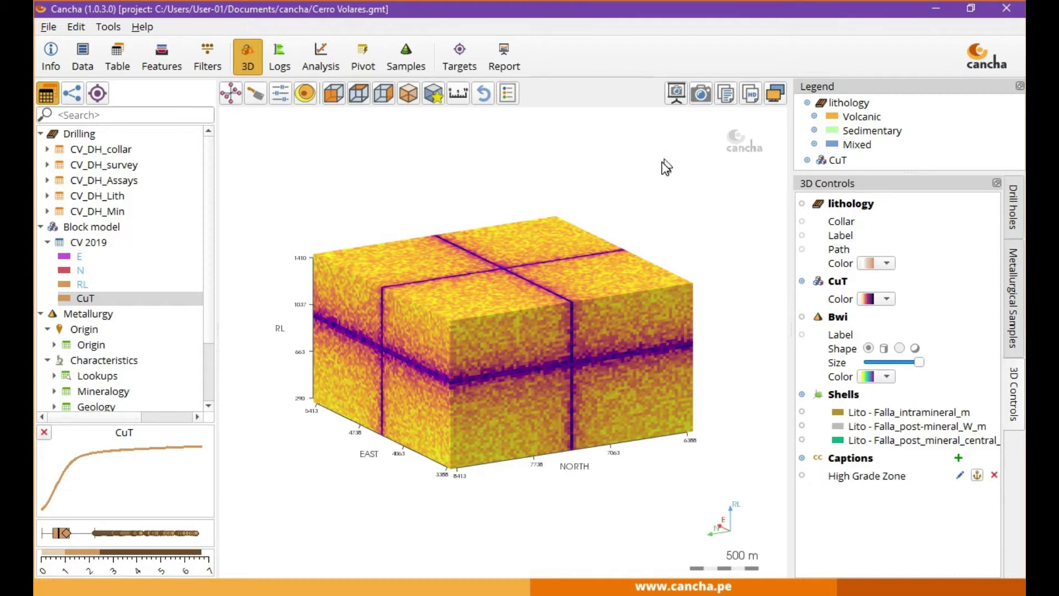
# - Send the 3D views to the report, preview View North, East and Top, then return to 3D
pyautogui.click(678, 94)
pyautogui.click(501, 55)
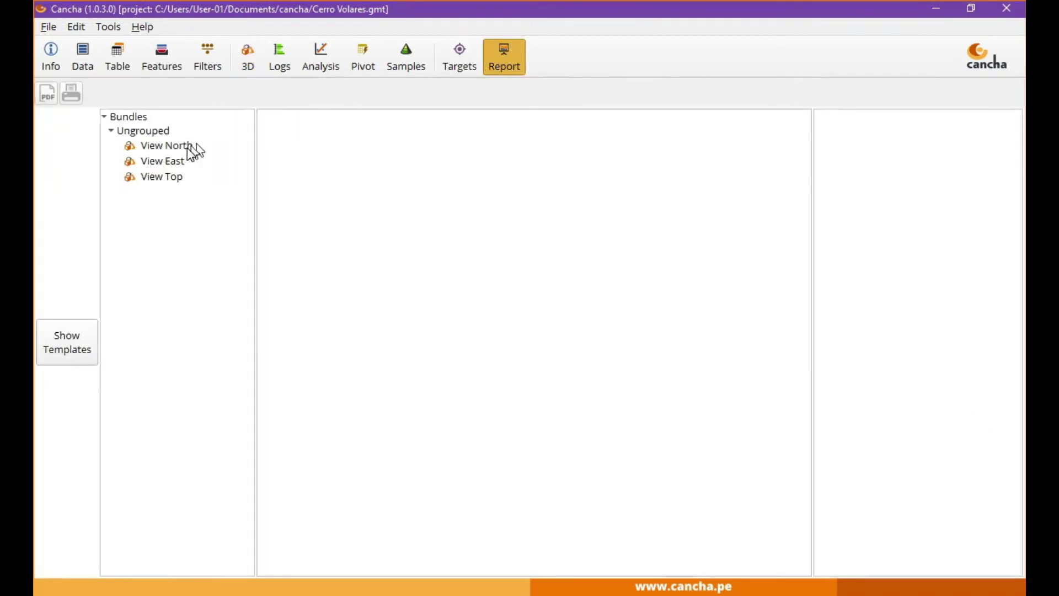
pyautogui.click(171, 145)
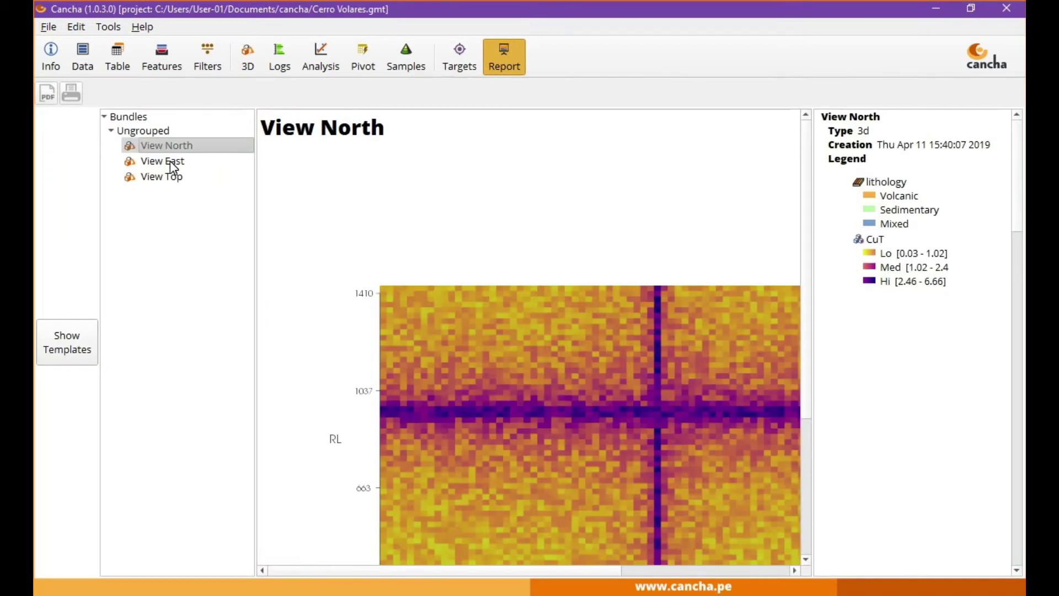
pyautogui.click(170, 161)
pyautogui.click(170, 177)
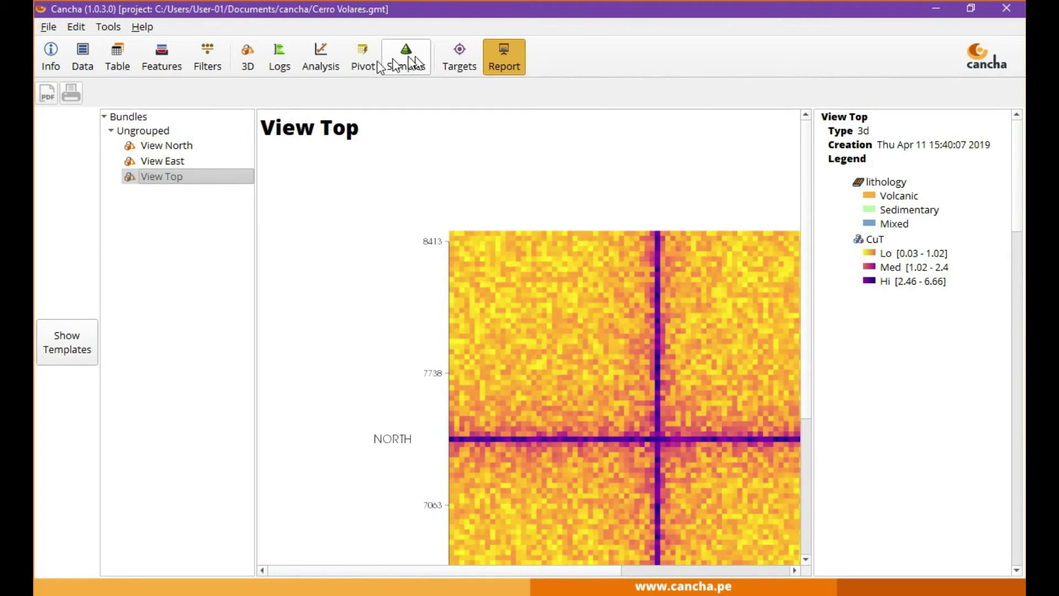
pyautogui.click(248, 56)
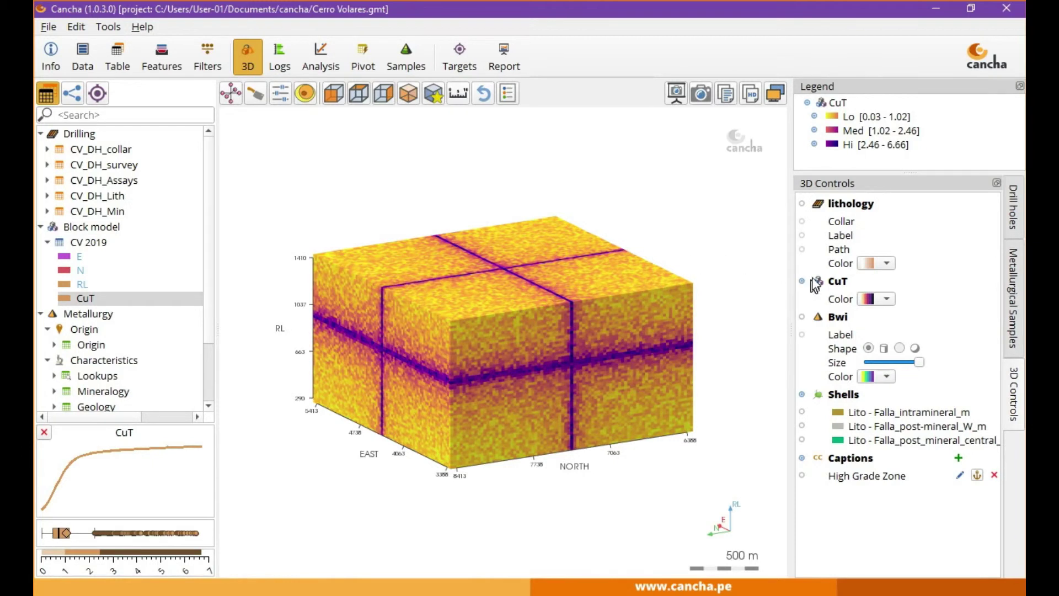
# - Open the report's Snapshot item and scroll through its cube, CuT legend and scale bar
pyautogui.click(503, 55)
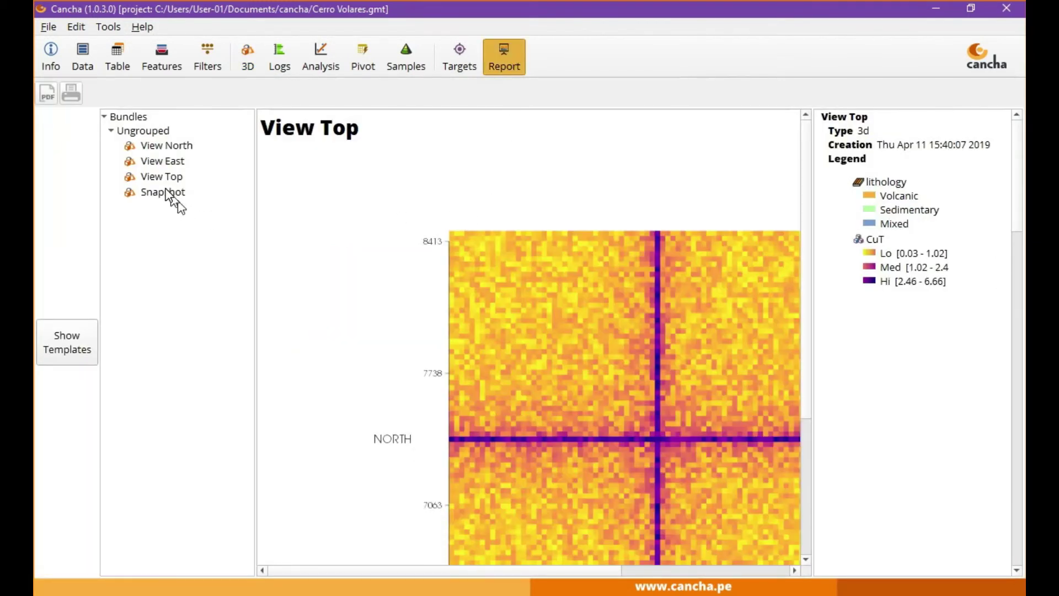
pyautogui.click(163, 192)
pyautogui.scroll(-2, 589, 251)
pyautogui.scroll(-6, 589, 251)
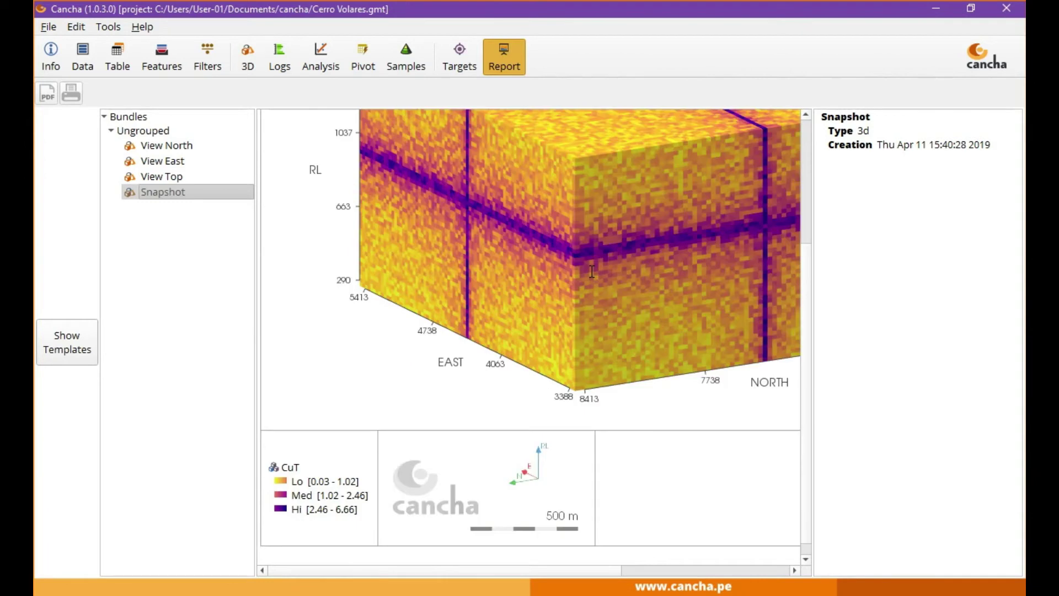
pyautogui.scroll(-1, 567, 352)
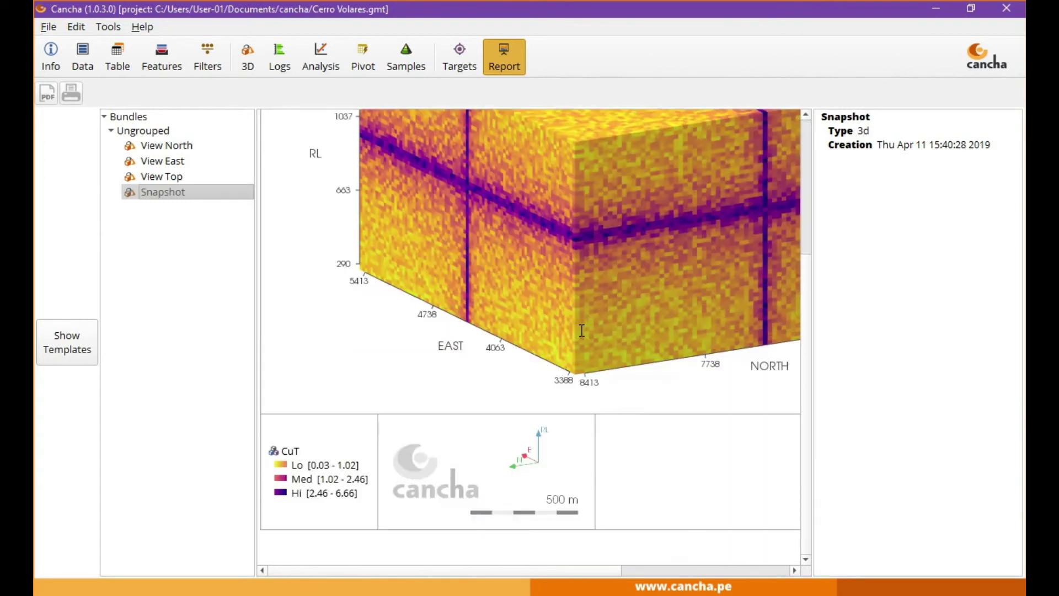
pyautogui.scroll(5, 582, 330)
pyautogui.scroll(-5, 582, 329)
pyautogui.click(814, 330)
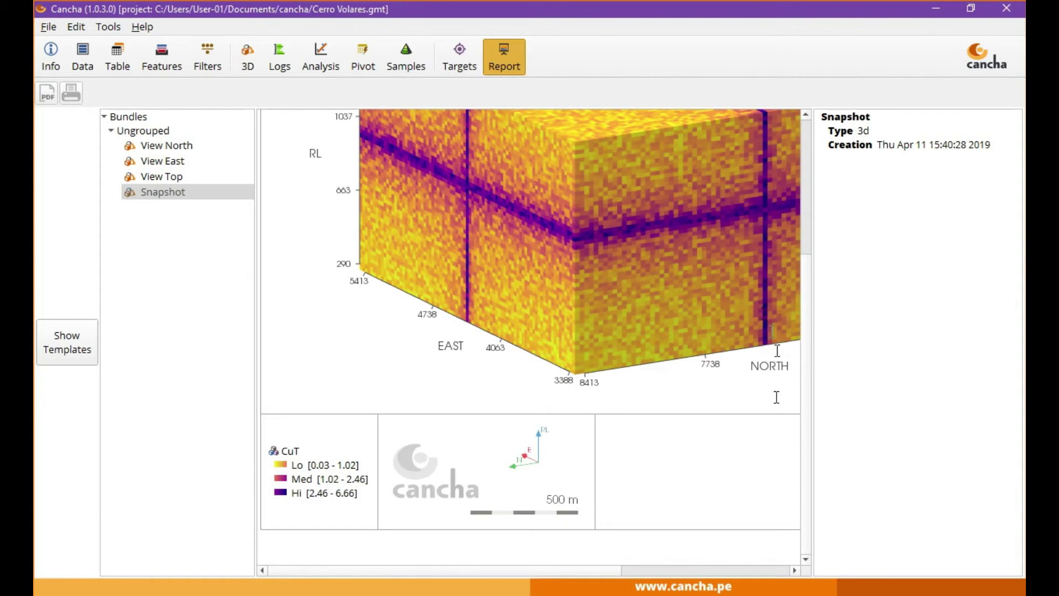
pyautogui.scroll(3, 662, 382)
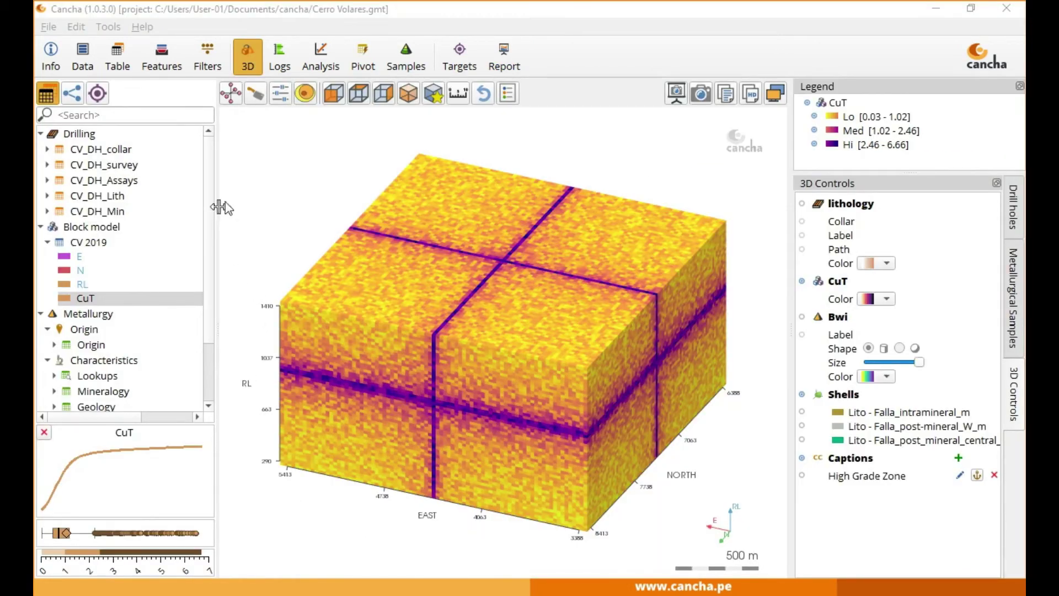
# - Turn on slice planes and drag them to raise the top elevation, E ≈ 4018 and Elev = 1516
pyautogui.click(232, 96)
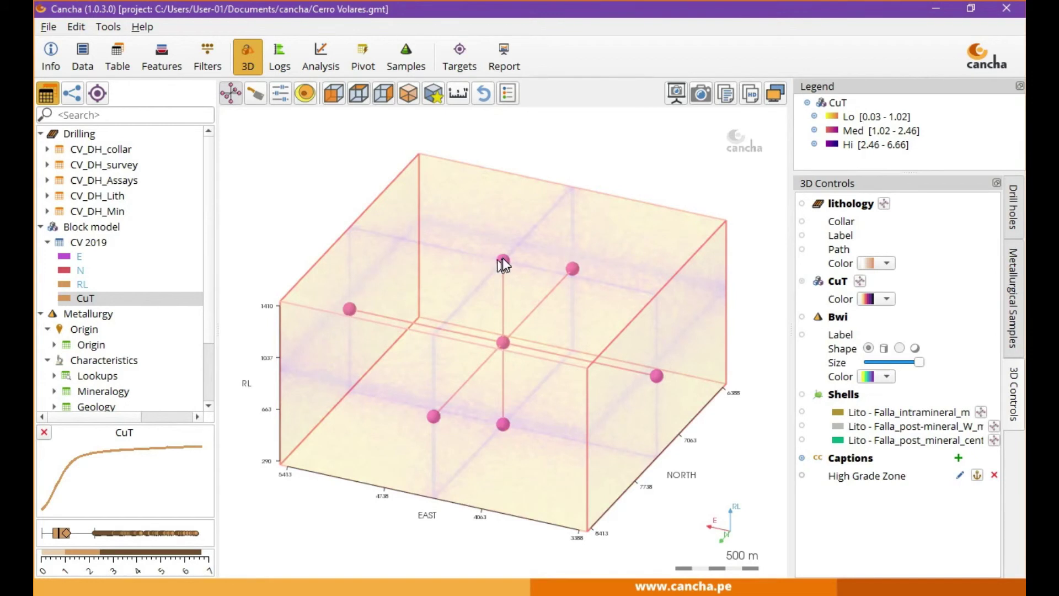
pyautogui.moveTo(502, 261); pyautogui.dragTo(534, 218)
pyautogui.moveTo(658, 368); pyautogui.dragTo(585, 345)
pyautogui.moveTo(395, 405); pyautogui.dragTo(407, 383)
pyautogui.moveTo(472, 415); pyautogui.dragTo(570, 416)
# - Zoom and orbit the sliced model through front East–RL, straight front, oblique and side views
pyautogui.scroll(-3, 557, 419)
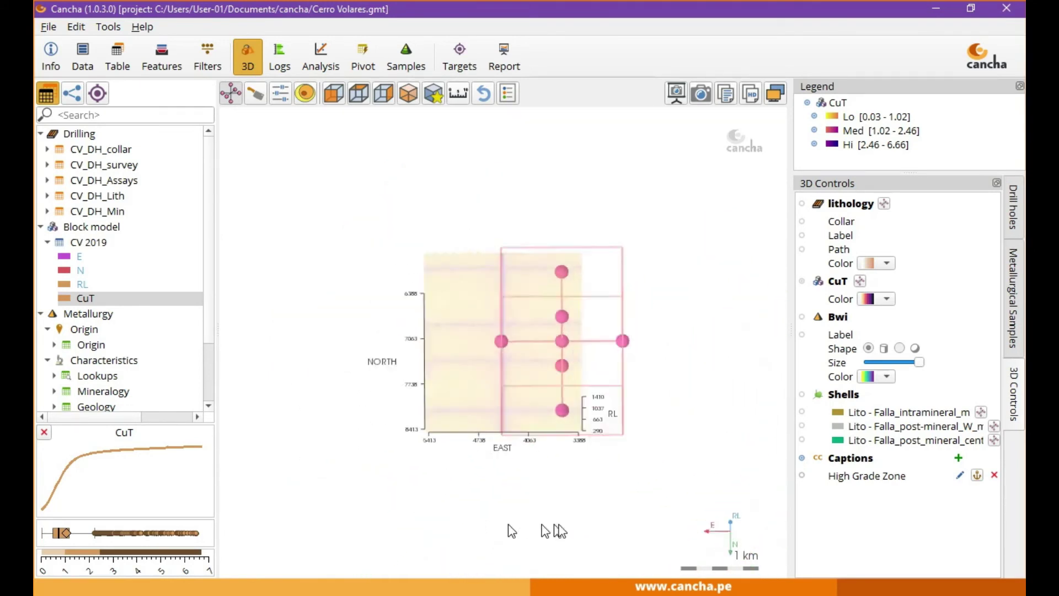
pyautogui.moveTo(544, 531); pyautogui.dragTo(379, 419)
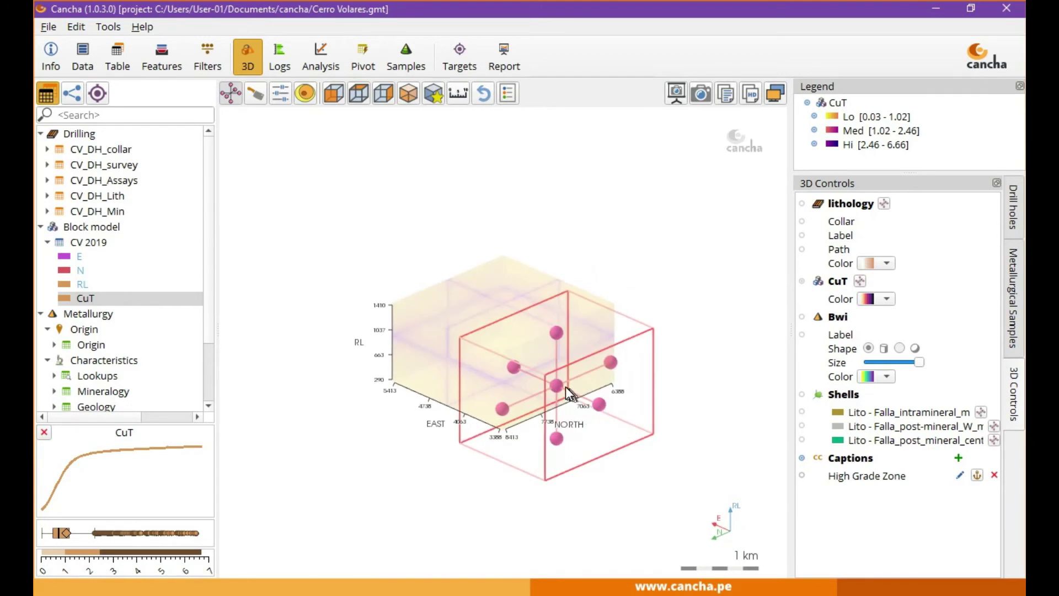
pyautogui.moveTo(563, 386); pyautogui.dragTo(510, 316)
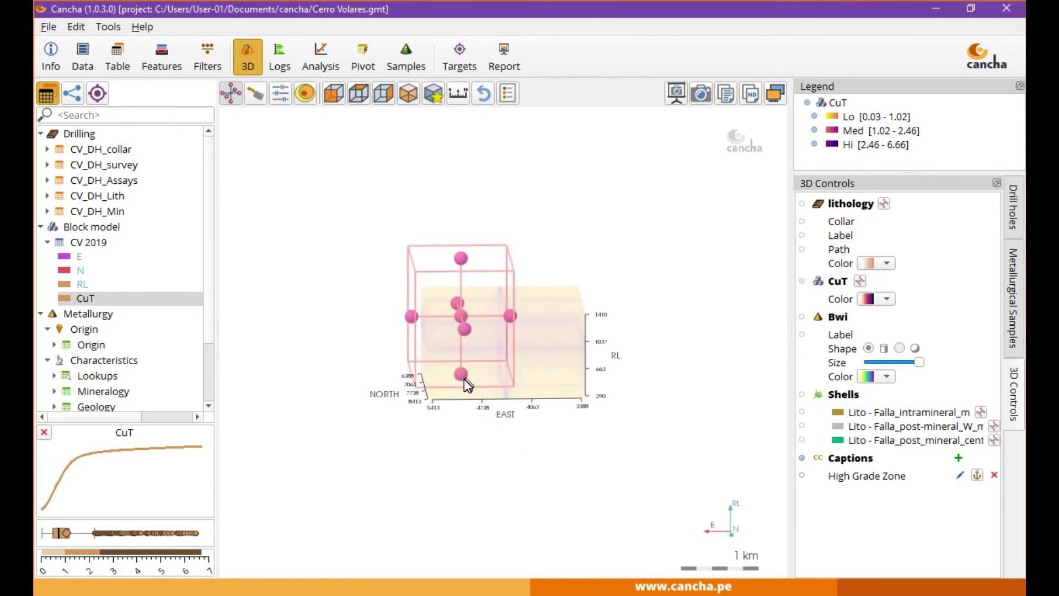
pyautogui.moveTo(462, 379); pyautogui.dragTo(529, 488)
pyautogui.moveTo(451, 350); pyautogui.dragTo(377, 485)
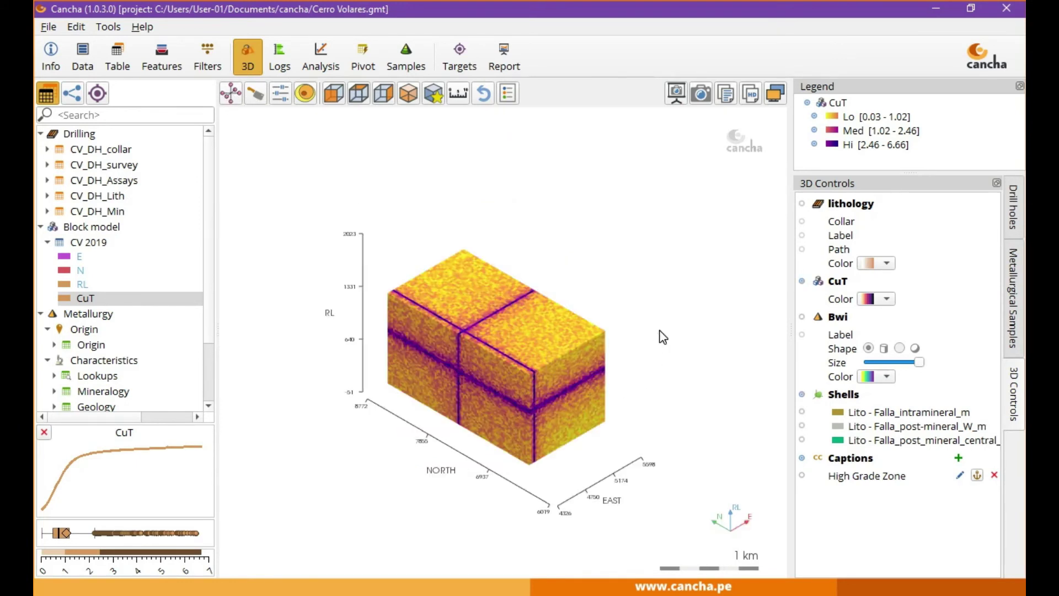
pyautogui.moveTo(480, 279); pyautogui.dragTo(640, 324)
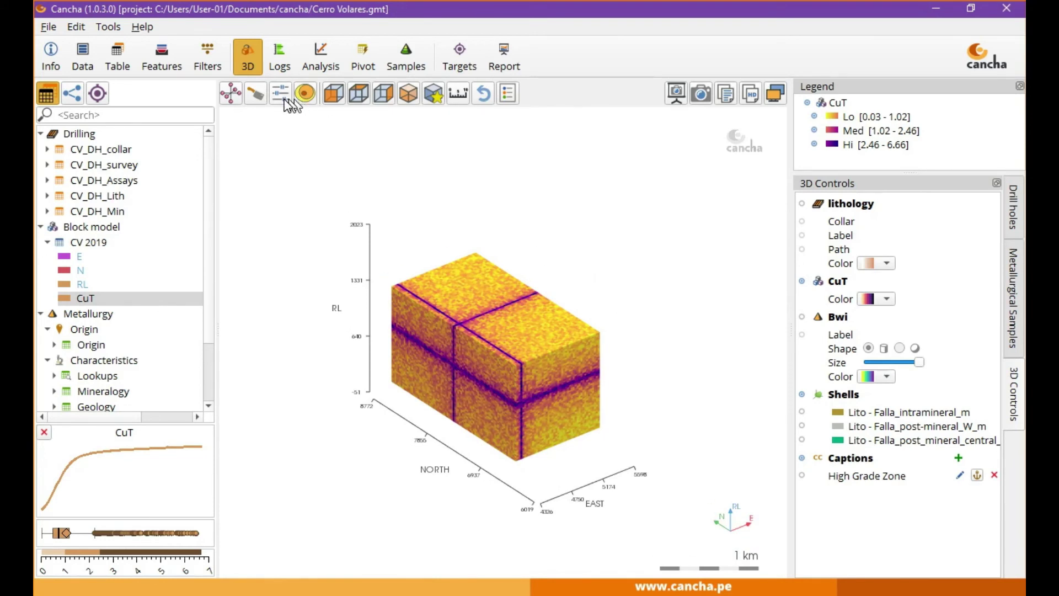
# - Turn on the crop box and crop the view to each fault shell's bounds in turn
pyautogui.click(231, 93)
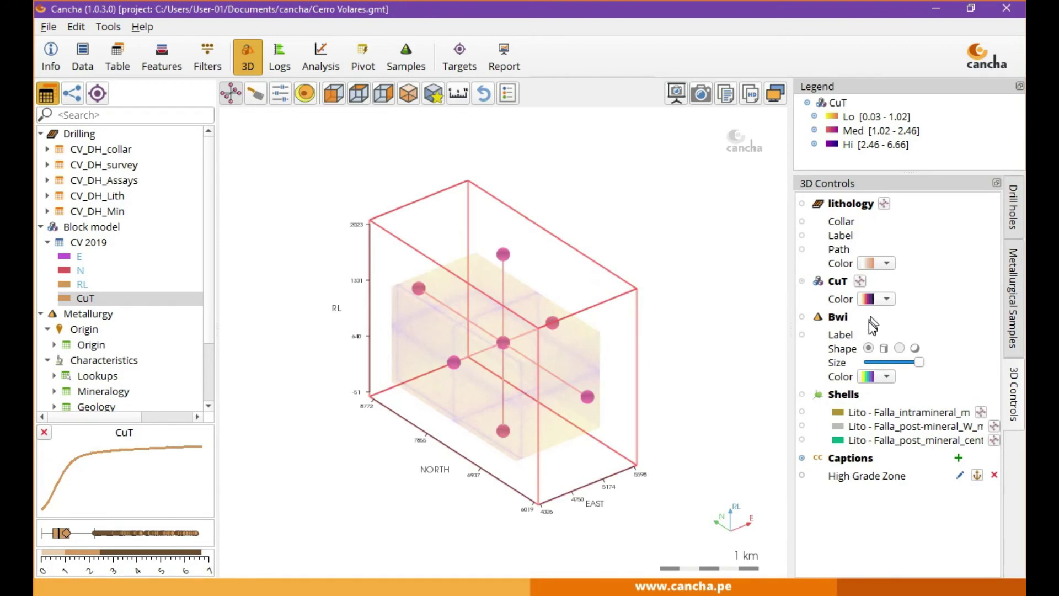
pyautogui.click(980, 412)
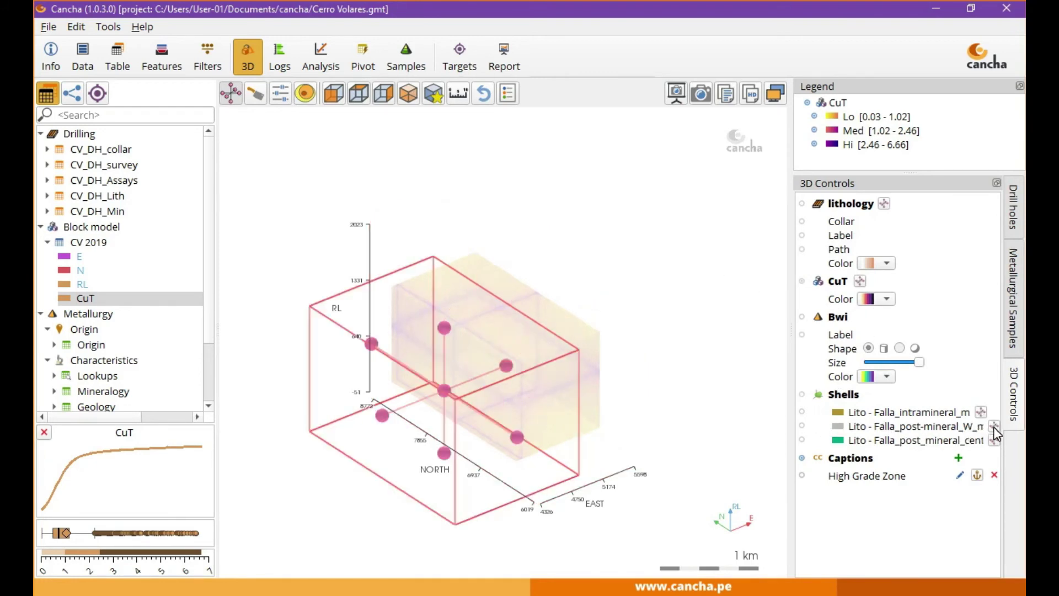
pyautogui.click(994, 430)
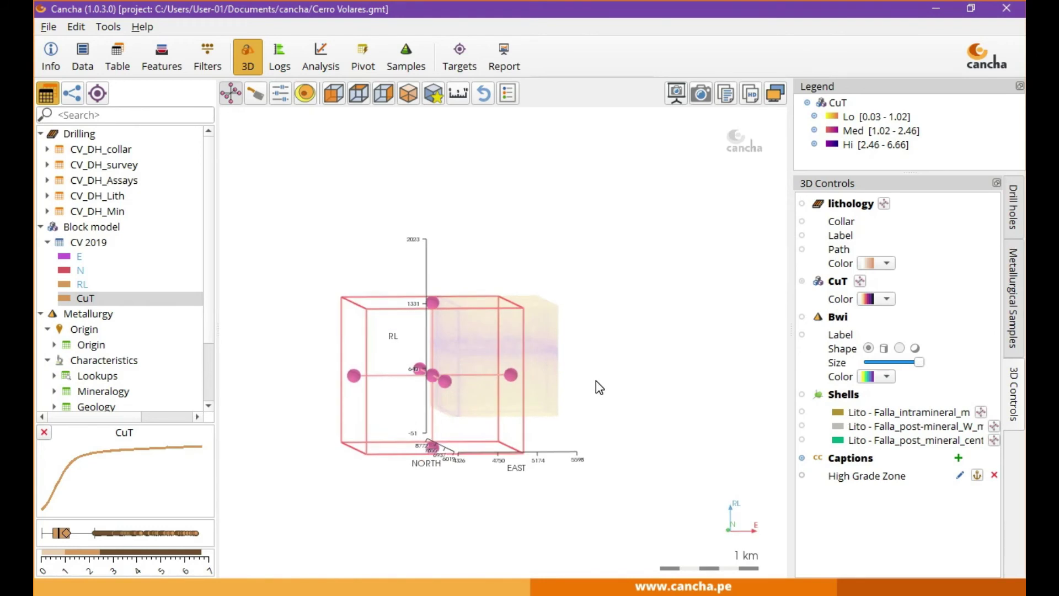
pyautogui.click(995, 440)
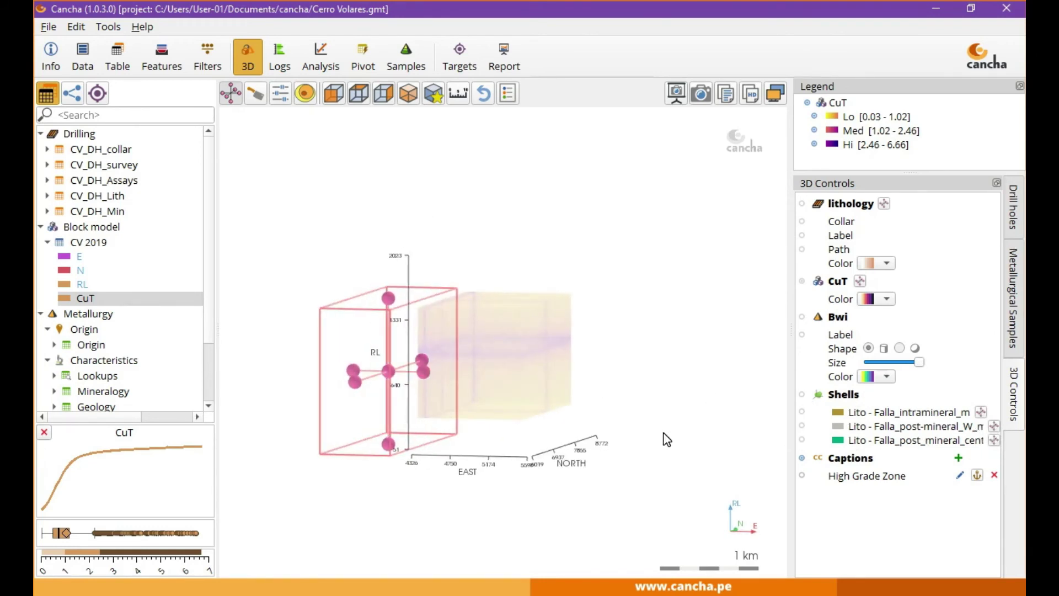
pyautogui.moveTo(667, 439); pyautogui.dragTo(724, 431)
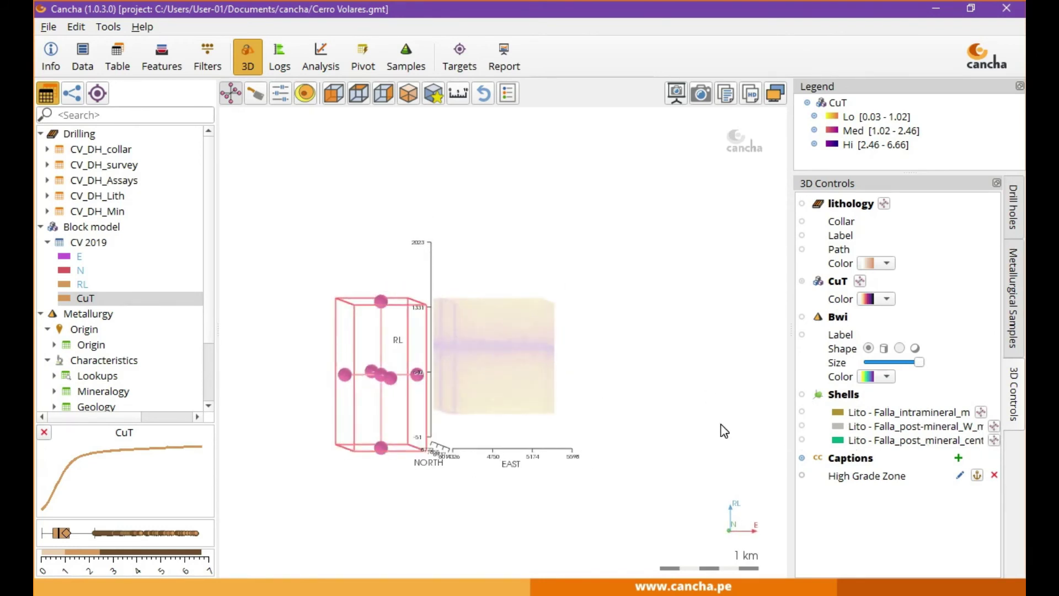
pyautogui.click(994, 440)
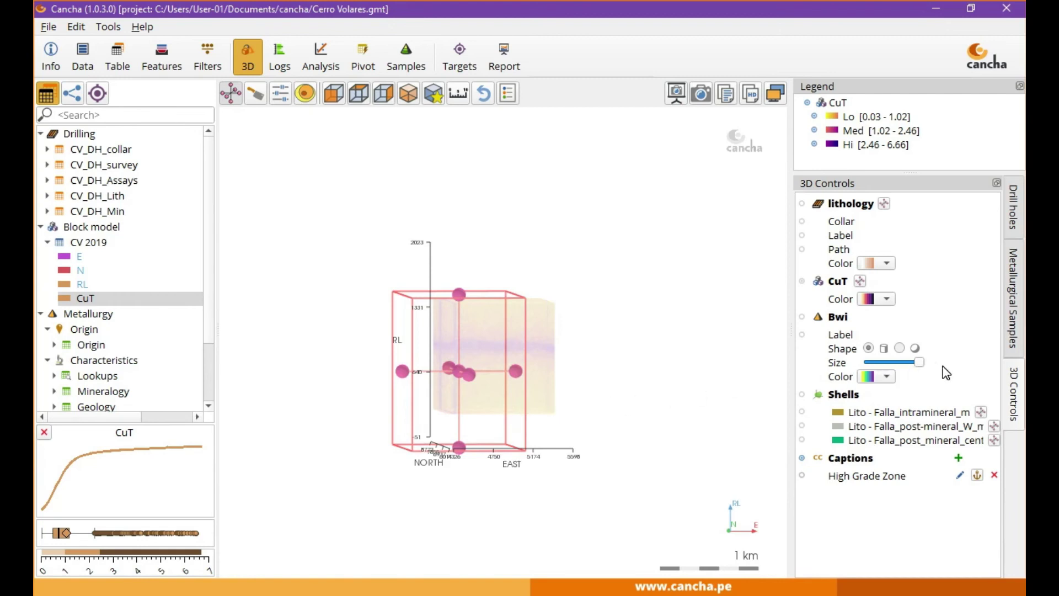
# - Crop to the CuT model's bounds, then lithology, then back to CuT, viewing from a lower north angle
pyautogui.click(859, 280)
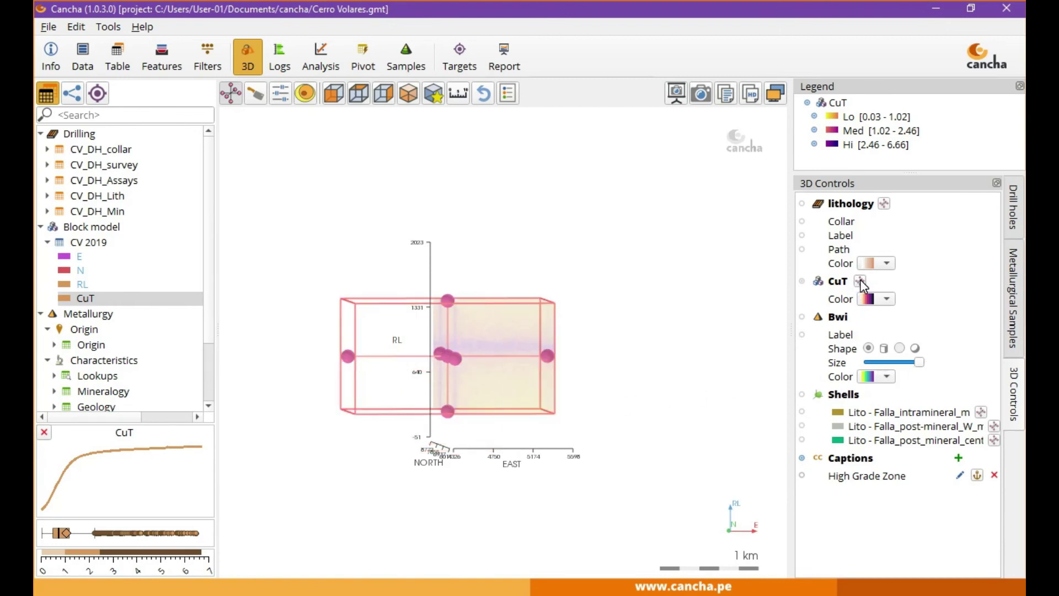
pyautogui.moveTo(634, 338); pyautogui.dragTo(498, 311)
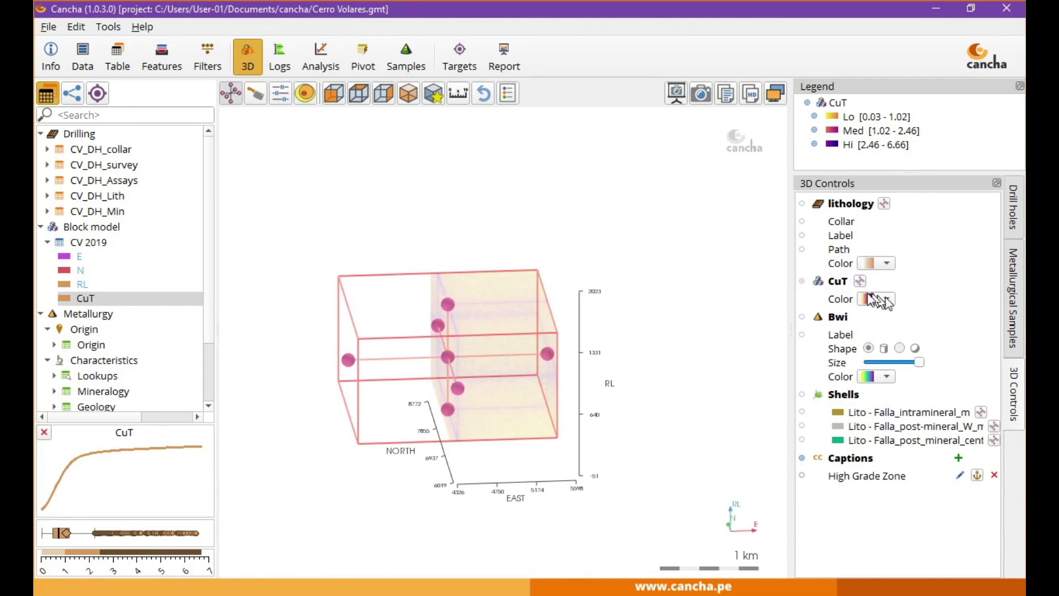
pyautogui.click(884, 204)
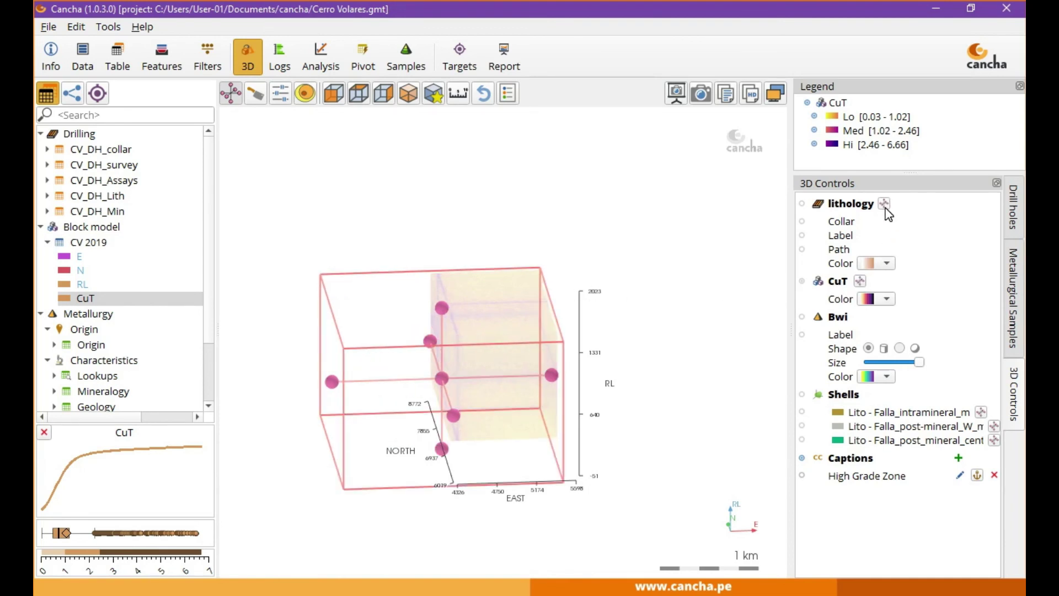
pyautogui.click(859, 282)
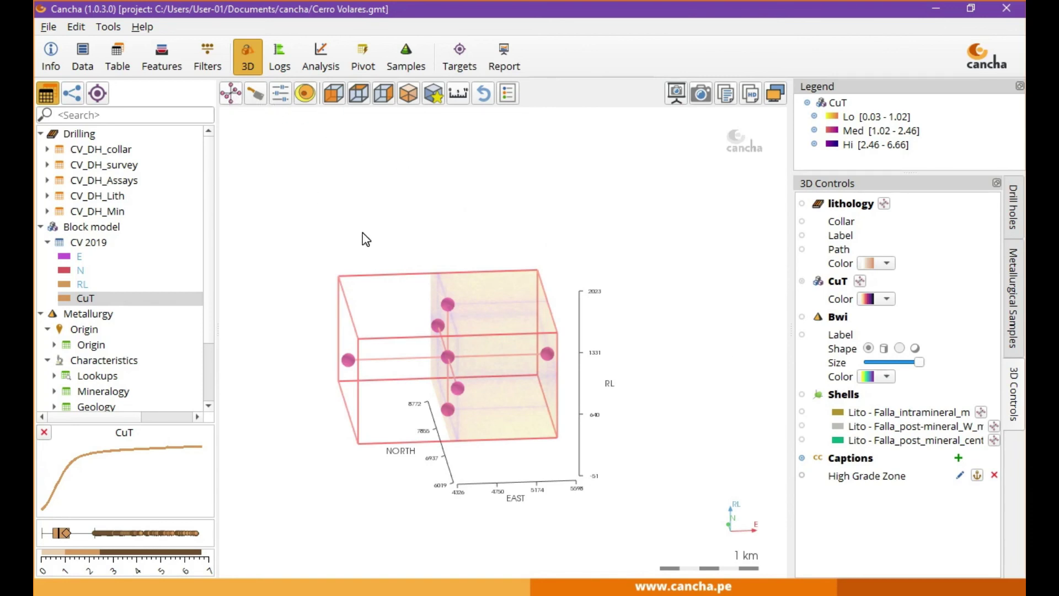
pyautogui.moveTo(528, 441); pyautogui.dragTo(638, 406)
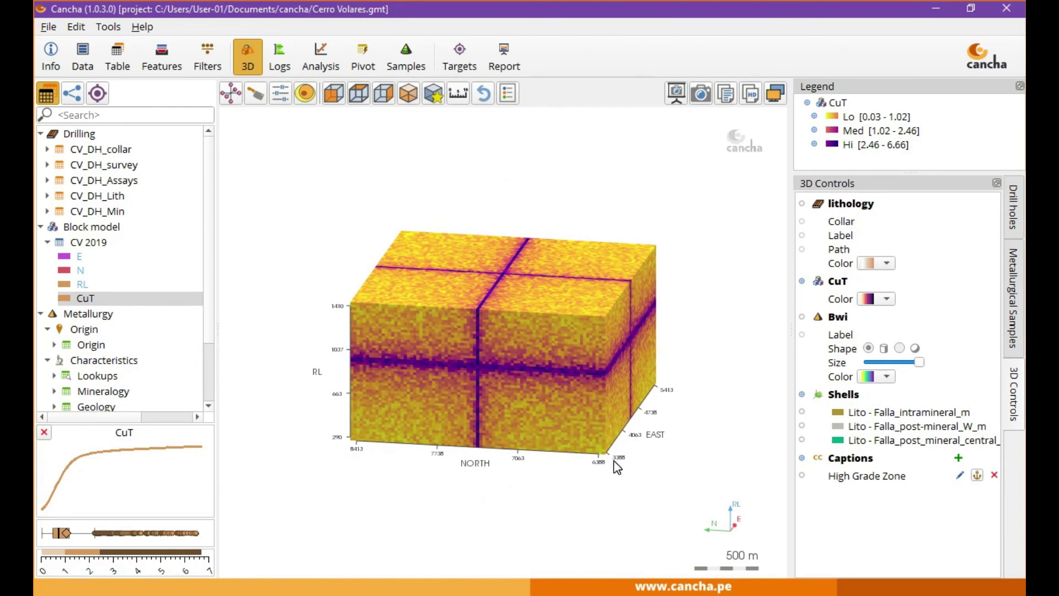